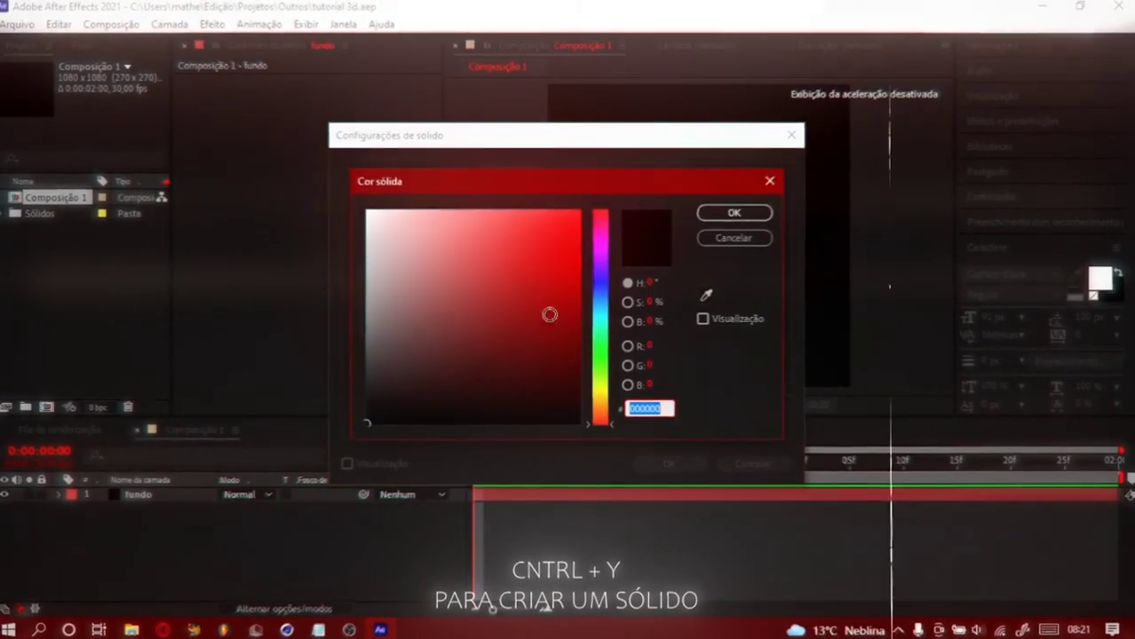
Create a white solid over the background and add a two-node camera with 200 mm zoom to the composition.
left_click(669, 464)
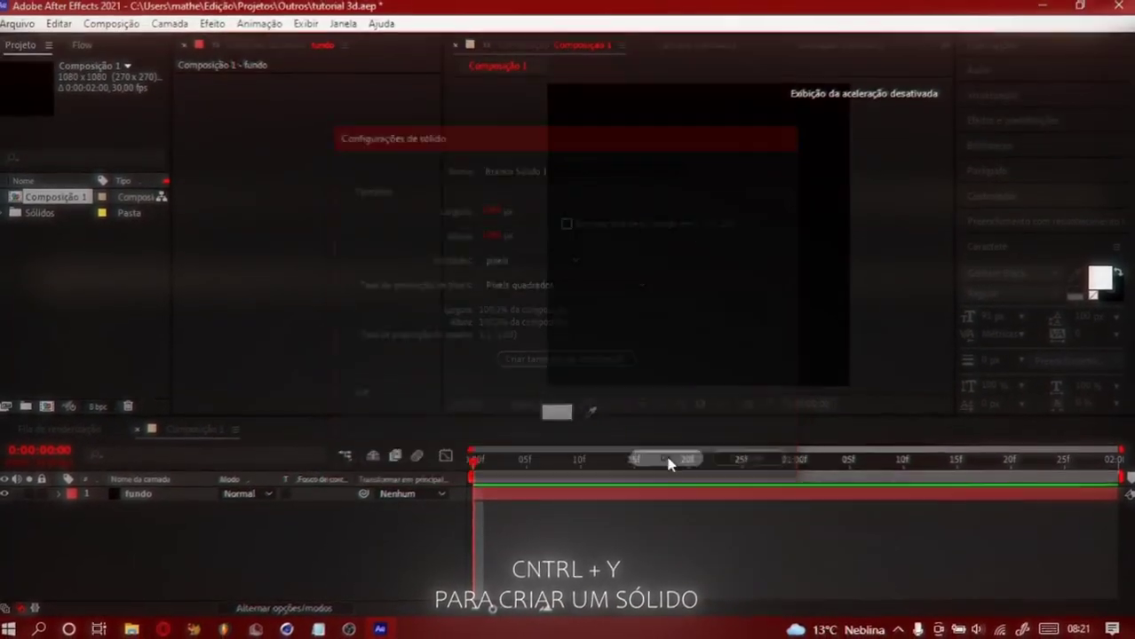
key("ctrl+shift+alt+c")
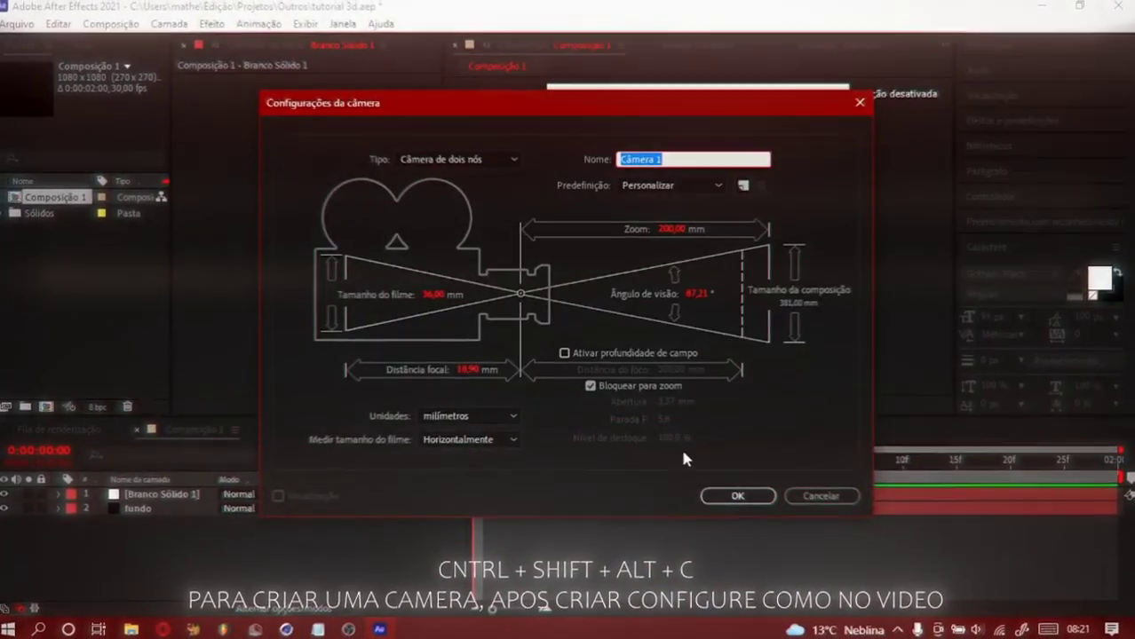
left_click(737, 499)
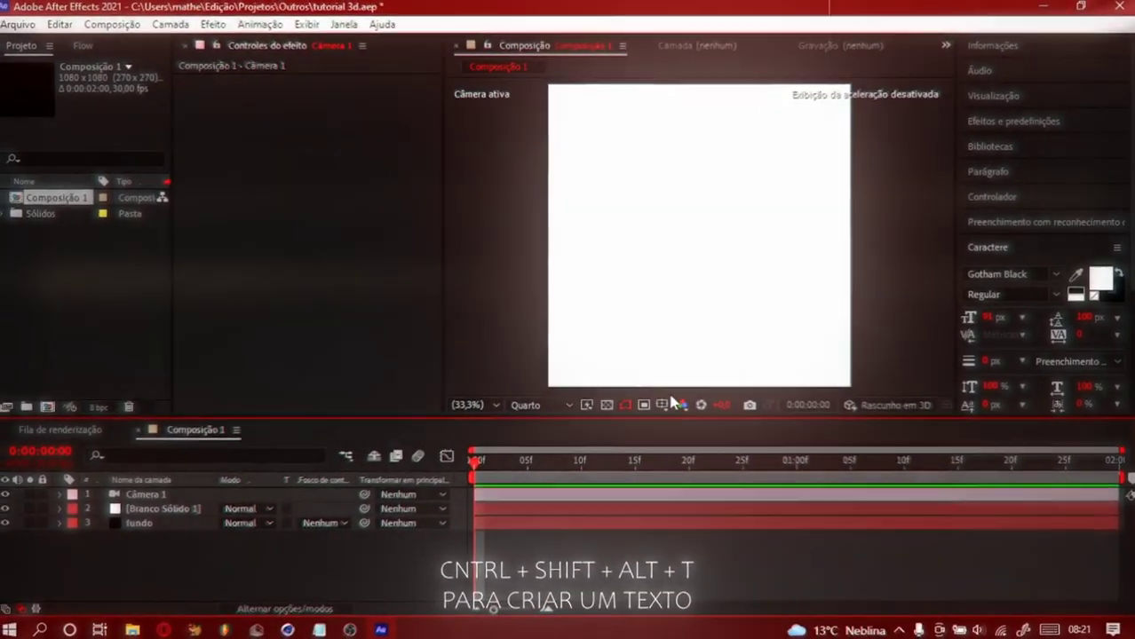
Add a text layer reading "NODZ" and hide the camera and white solid layers.
key("ctrl+shift+alt+t")
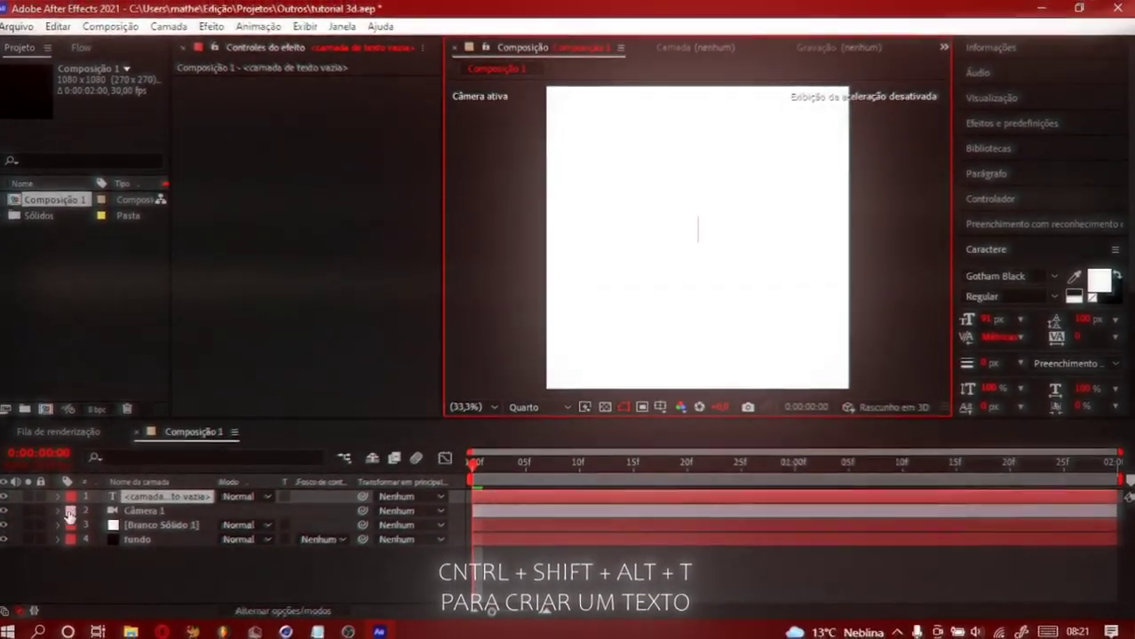
left_click(3, 512)
left_click(5, 525)
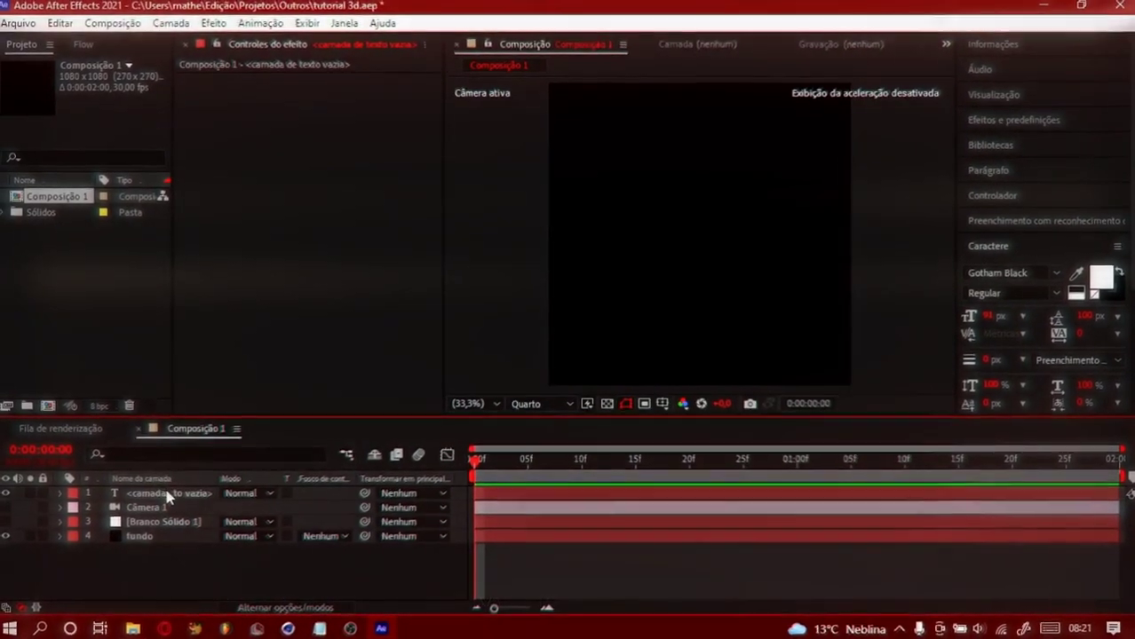
double_click(160, 496)
type("NODZ")
left_click(201, 494)
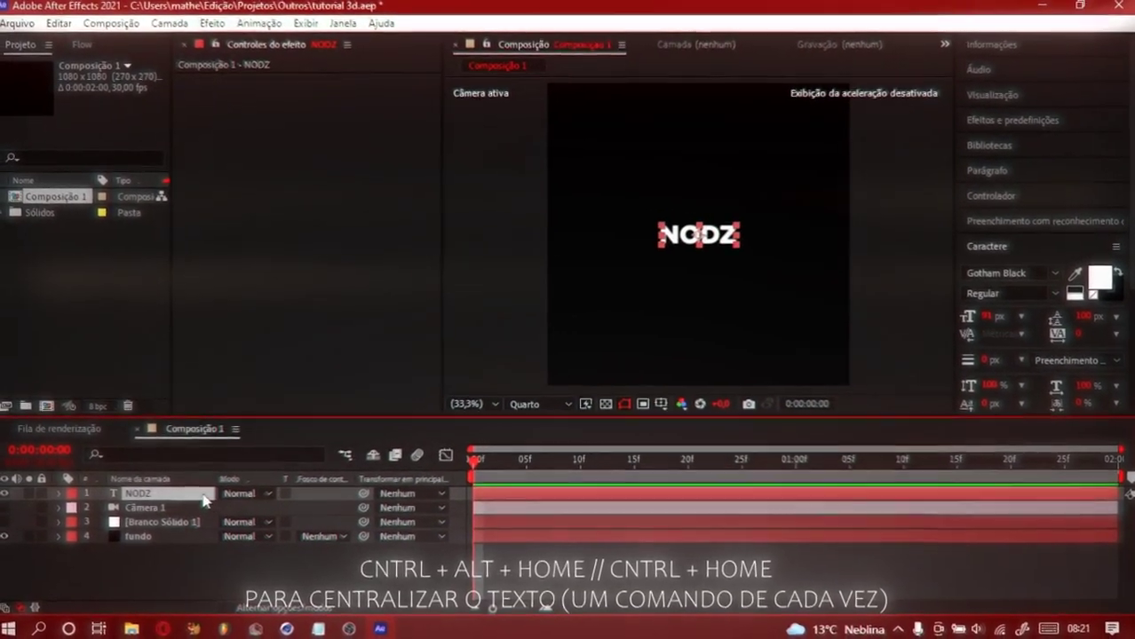
Set the NODZ text size to 125 px and centre its anchor point and position in the composition.
double_click(150, 496)
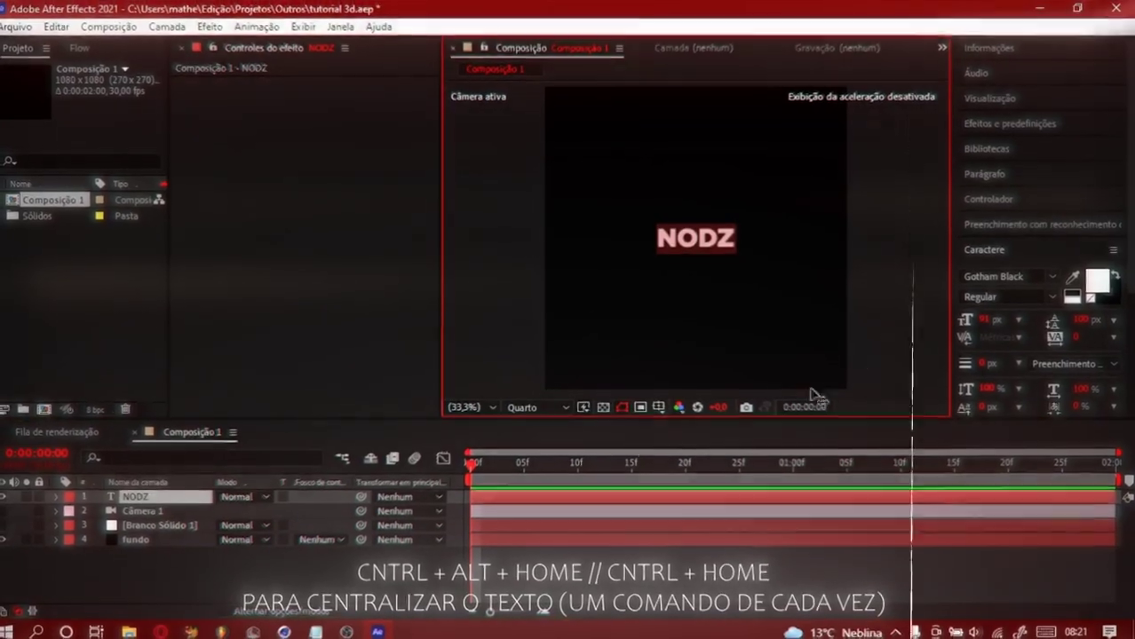
type("125")
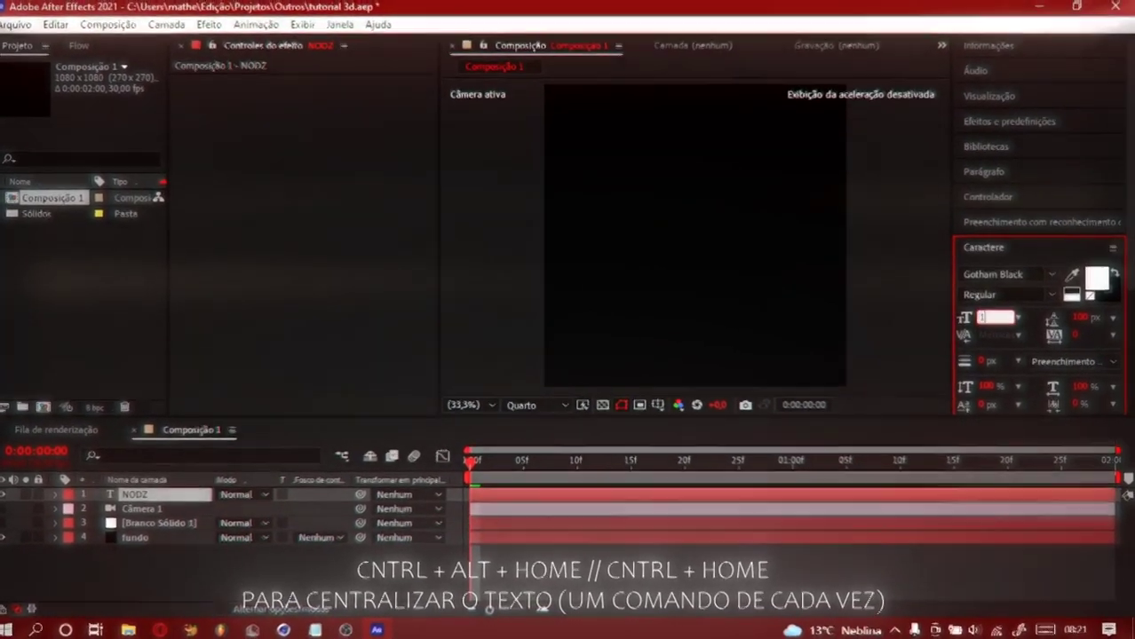
left_click(159, 497)
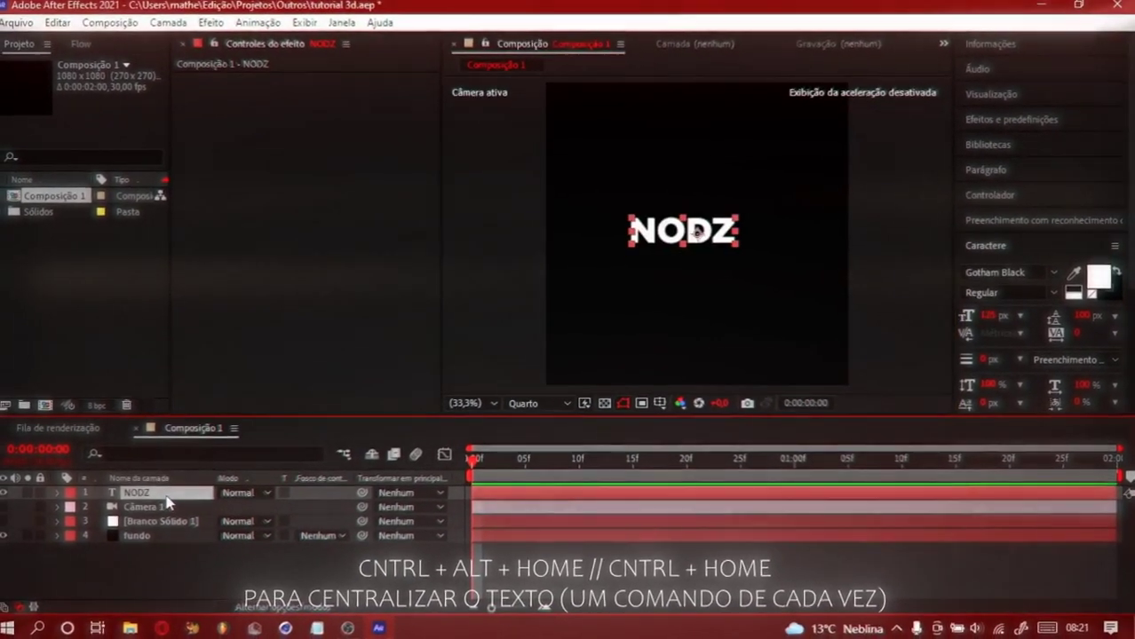
key("ctrl+alt+Home")
key("ctrl+Home")
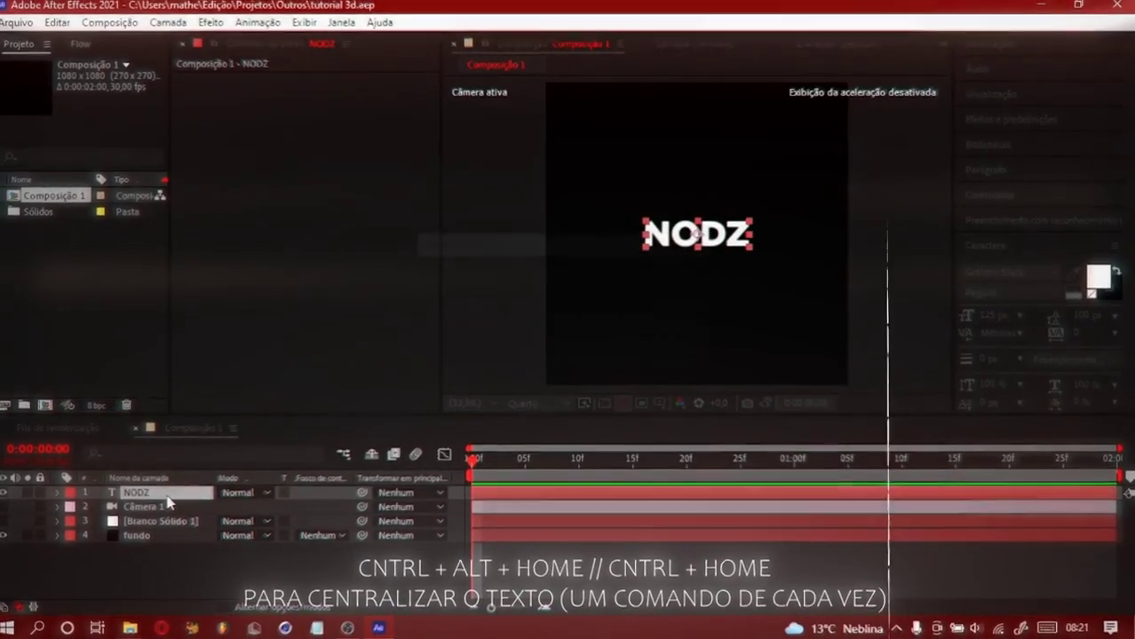
Move the NODZ text layer below the white solid, make the camera and solid visible again, and save the project.
left_click_drag(164, 502, 125, 531)
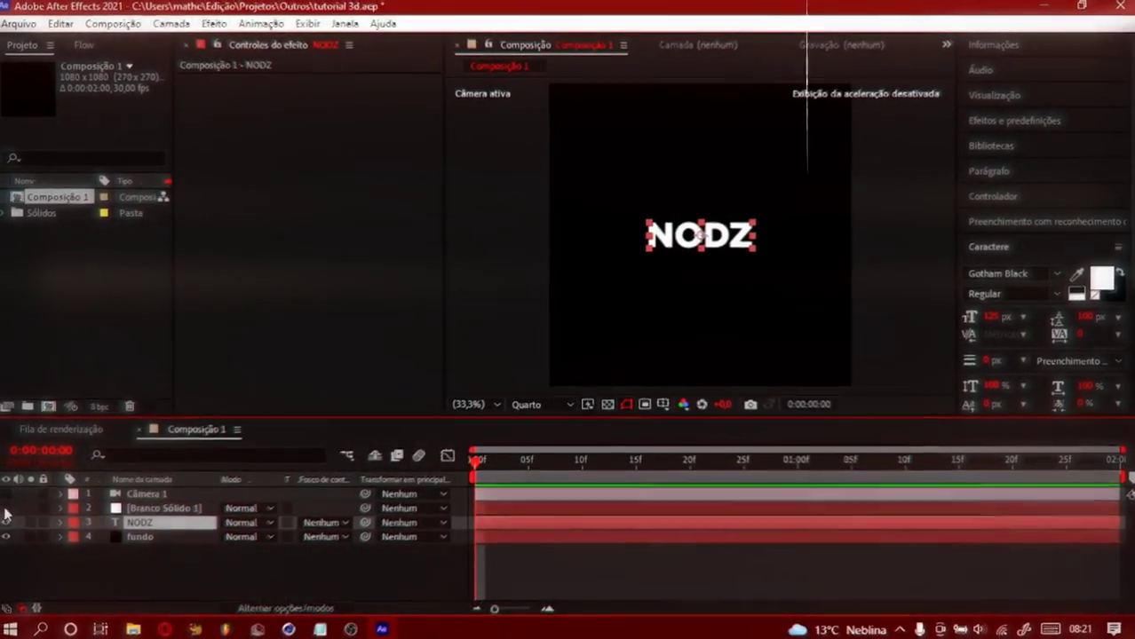
left_click(6, 509)
key("ctrl+s")
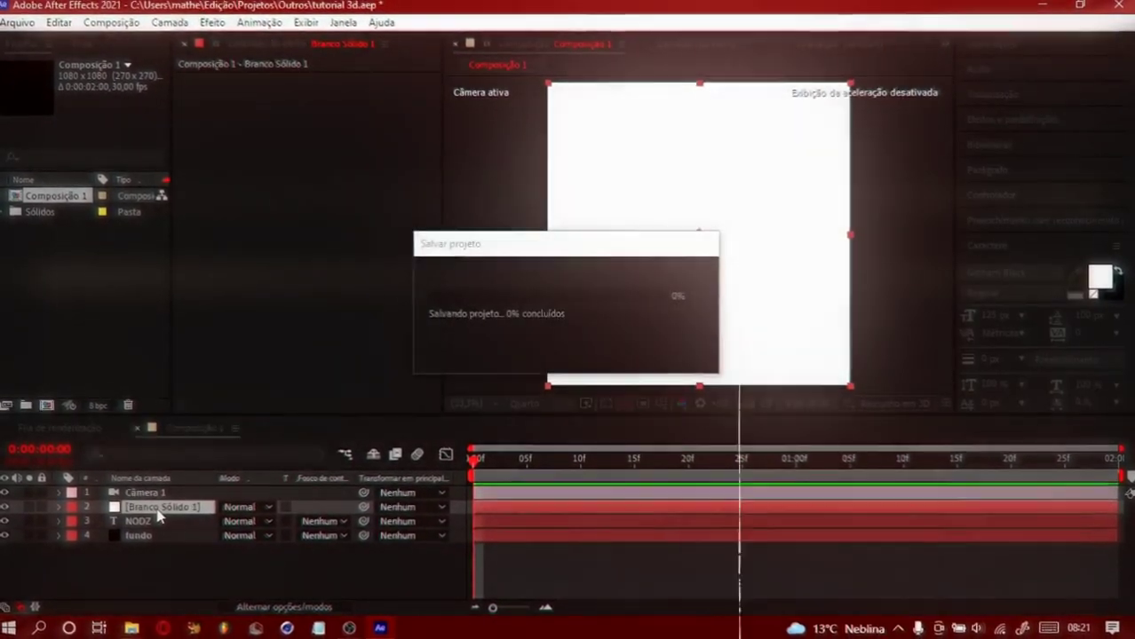
Find the Element effect and apply it to the white solid layer.
key("ctrl+space")
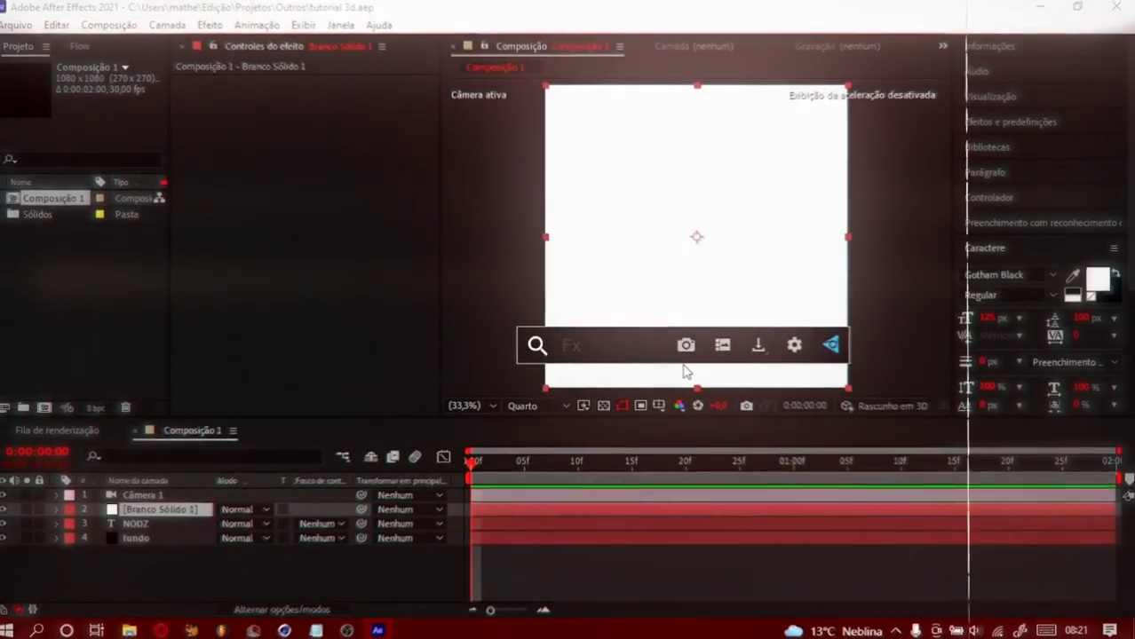
type("elem")
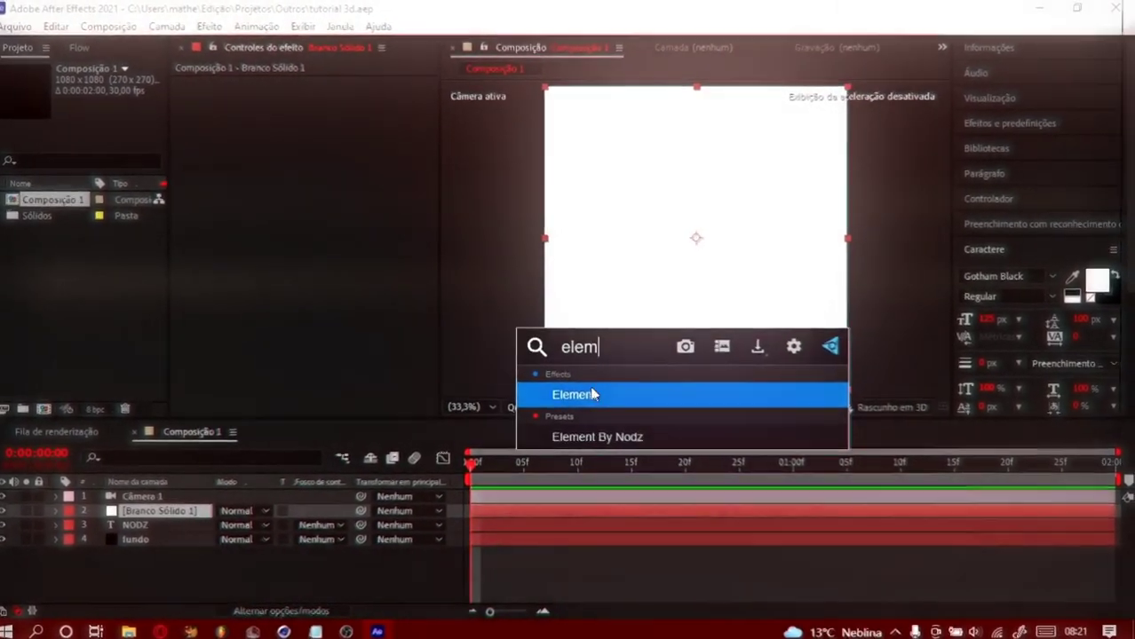
left_click(569, 394)
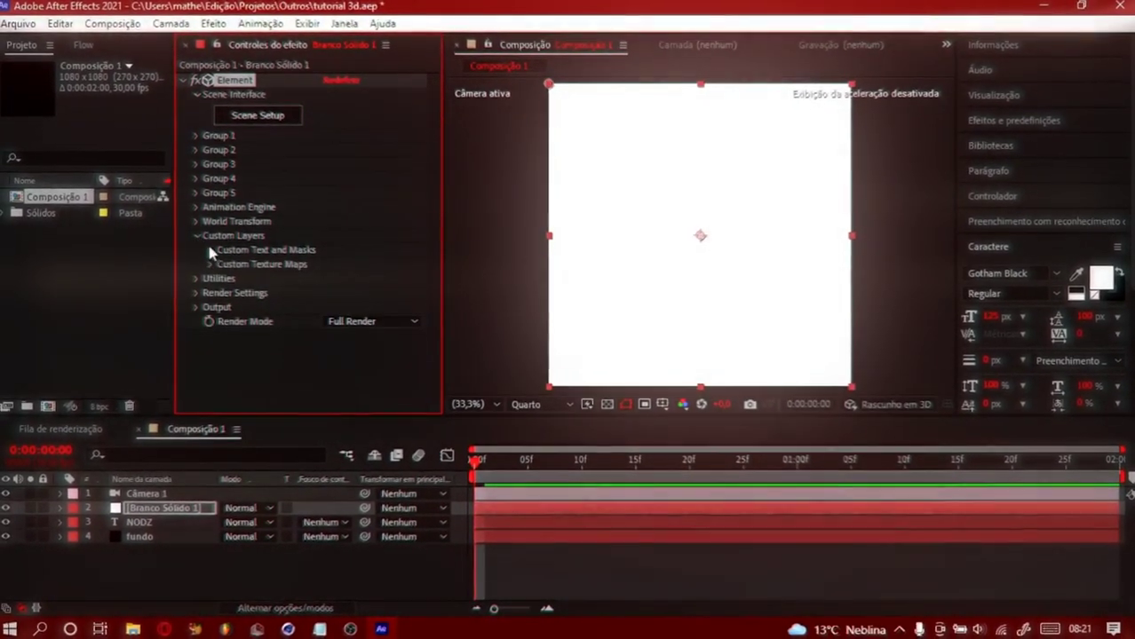
Assign the NODZ text layer as Path Layer 1 in Element's Custom Text and Masks settings.
left_click(210, 251)
scroll(267, 267, "down", 2)
left_click(364, 204)
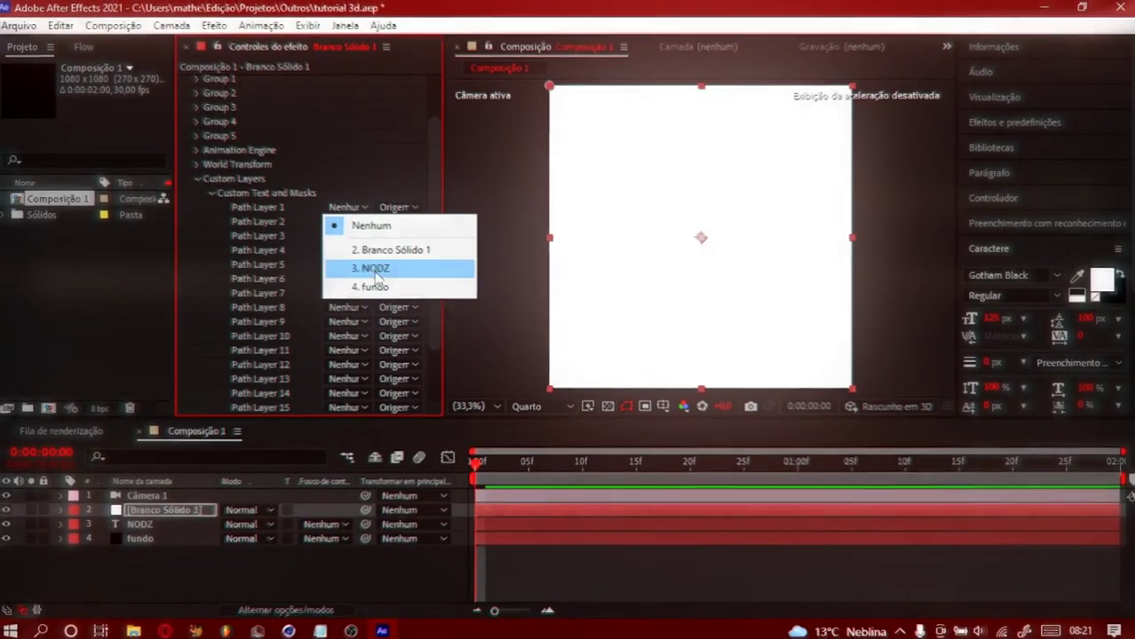
left_click(374, 270)
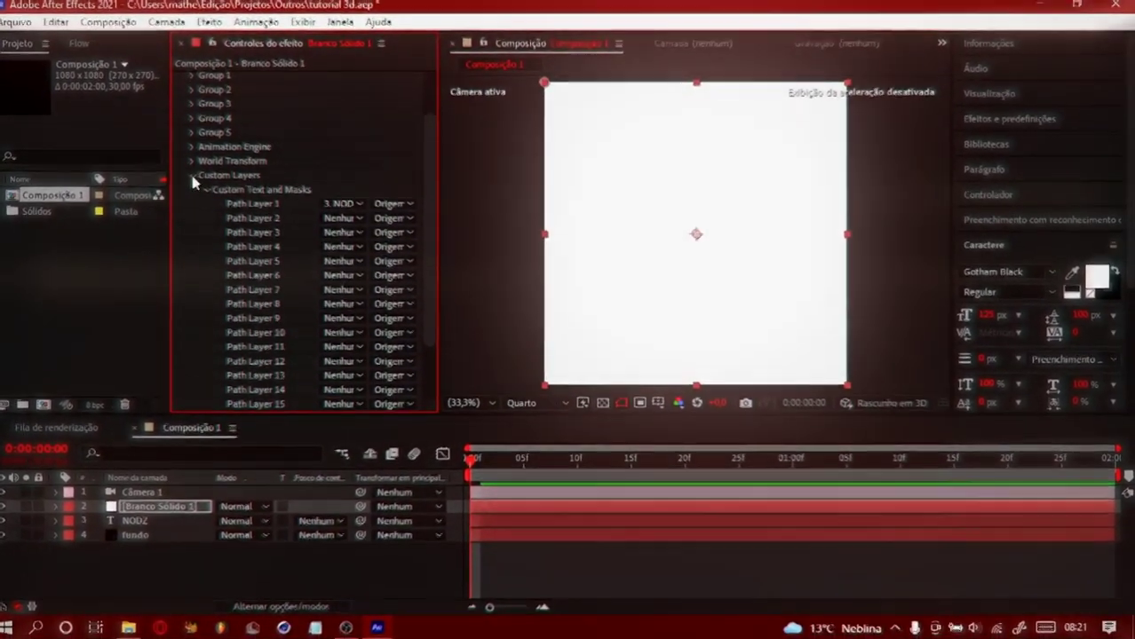
left_click(192, 177)
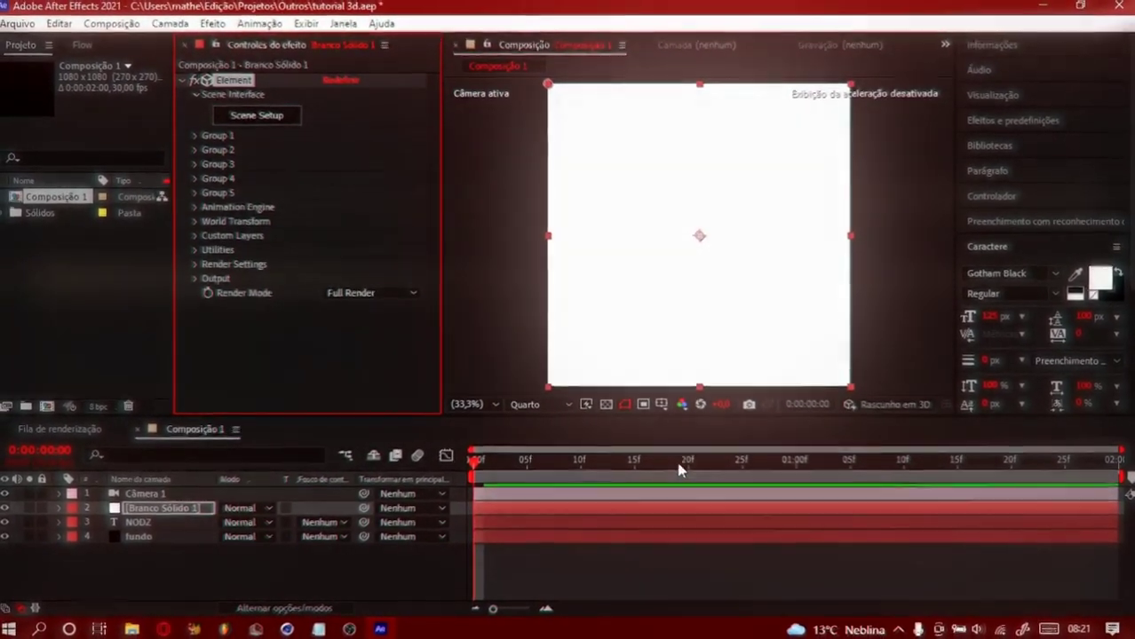
Hide the NODZ text layer with the current time at 0:00:00:25 and layer switches shown, and save the project.
left_click(742, 471)
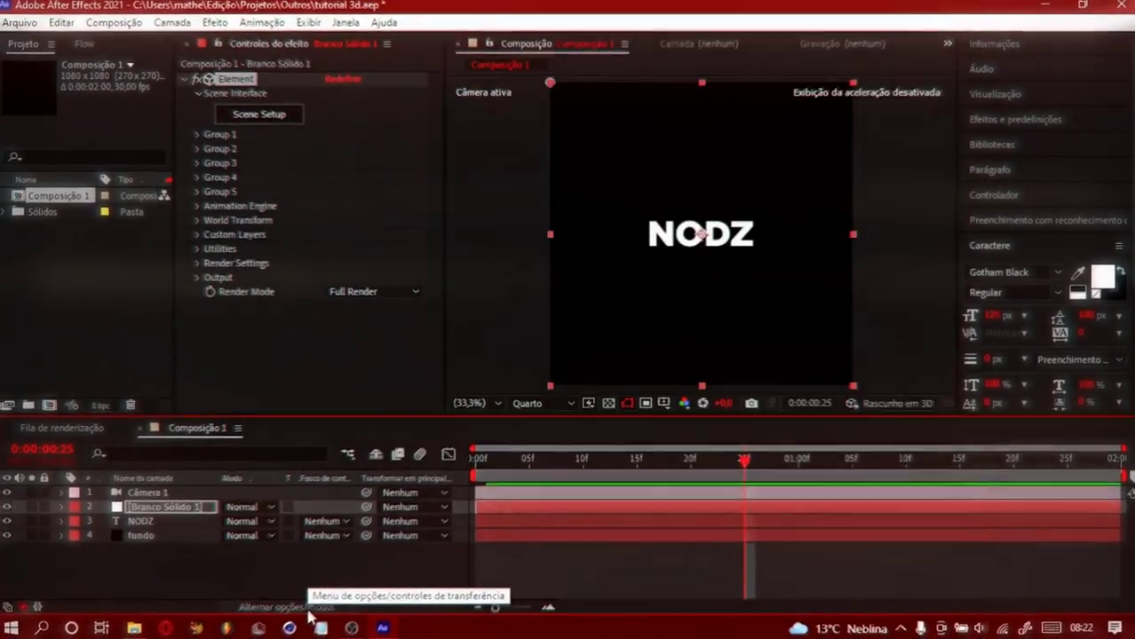
left_click(284, 609)
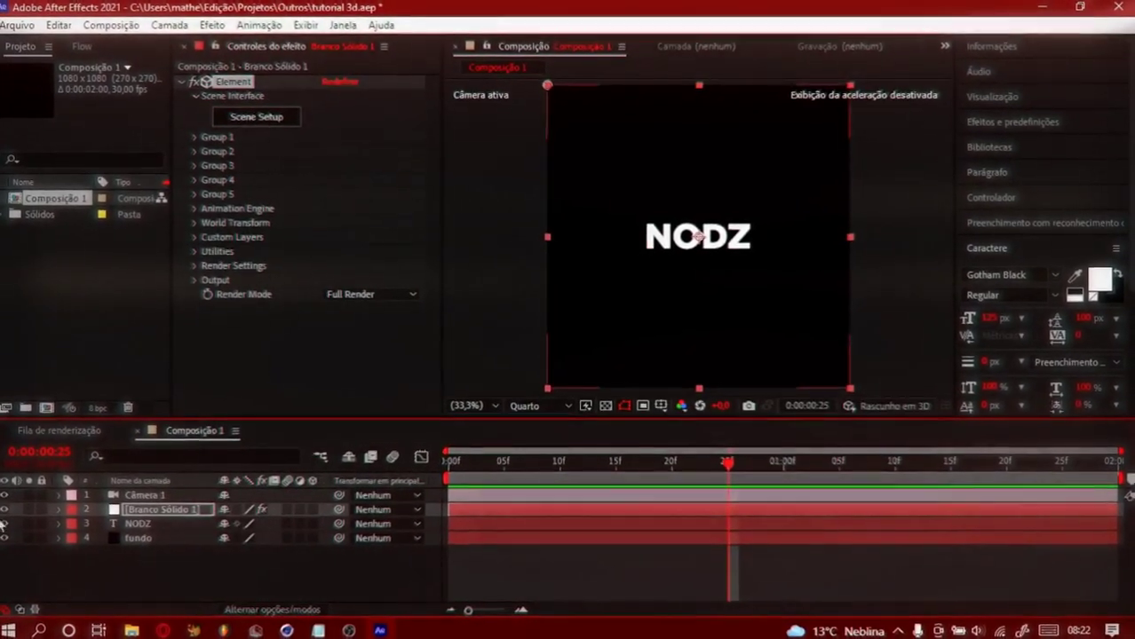
left_click(10, 523)
key("ctrl+s")
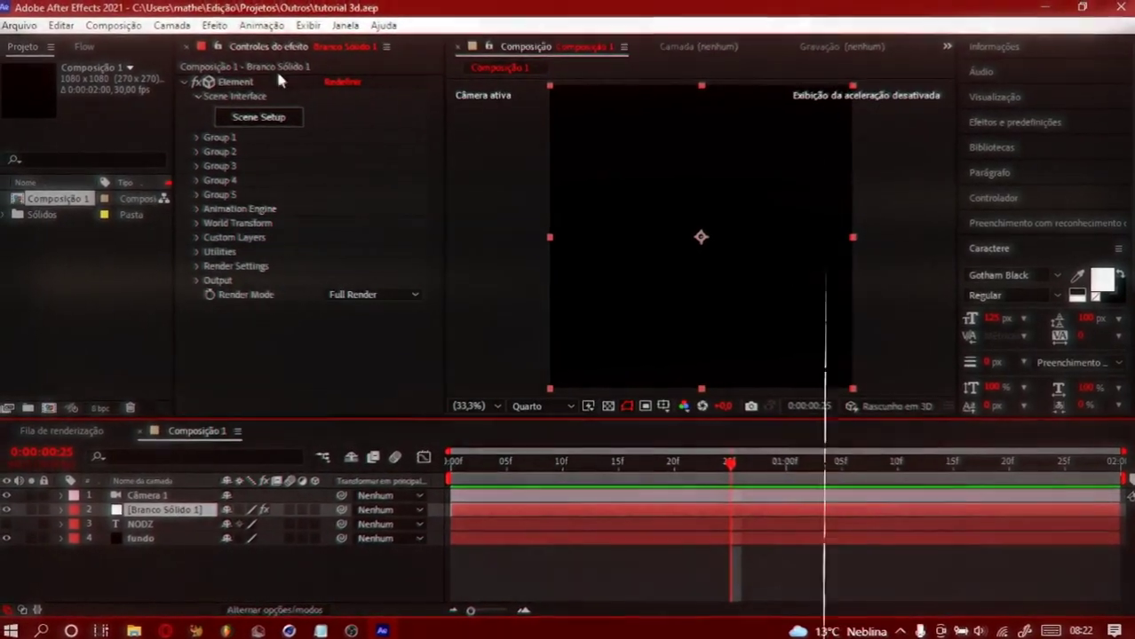
In Element's Scene Setup, extrude the NODZ text and set the extrusion model's Bevel Copies to 3.
left_click(256, 117)
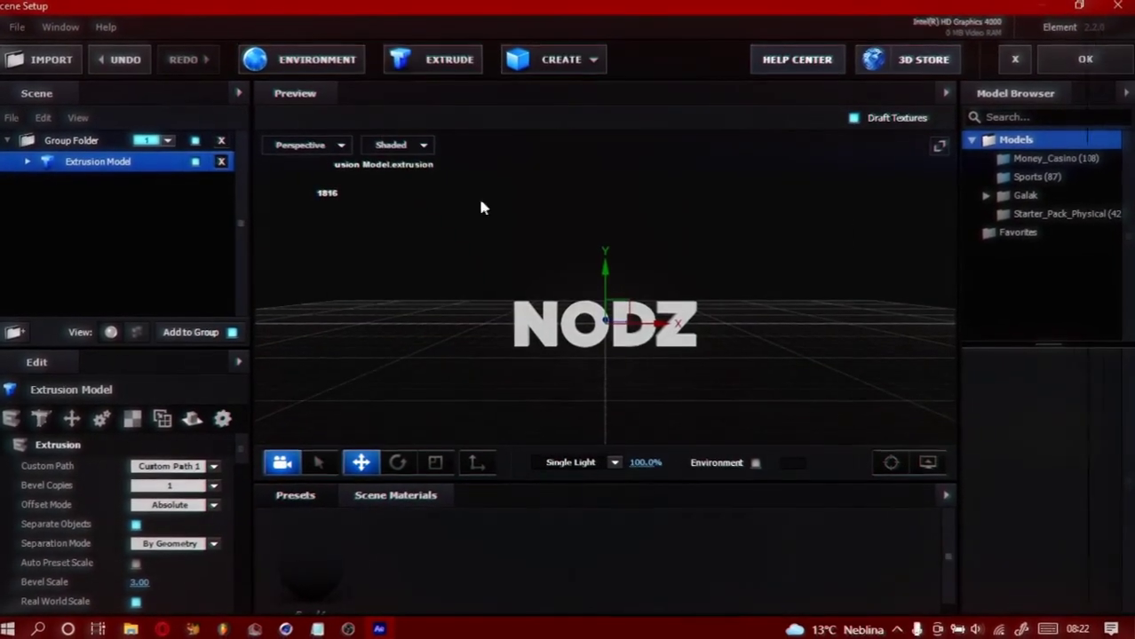
left_click_drag(516, 275, 686, 426)
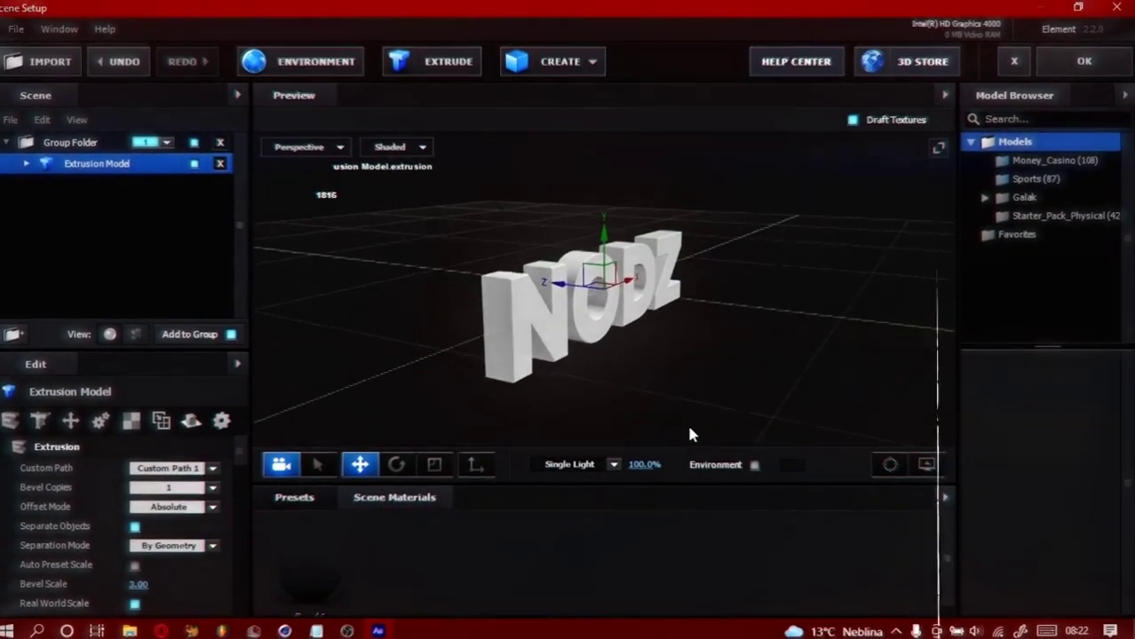
left_click(26, 165)
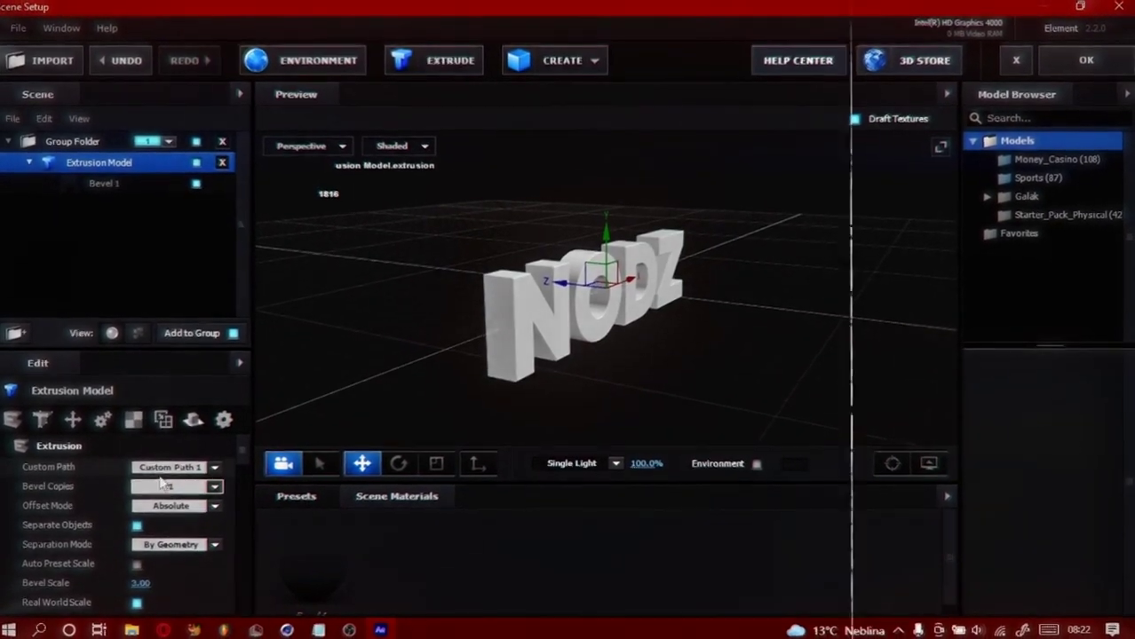
left_click(161, 488)
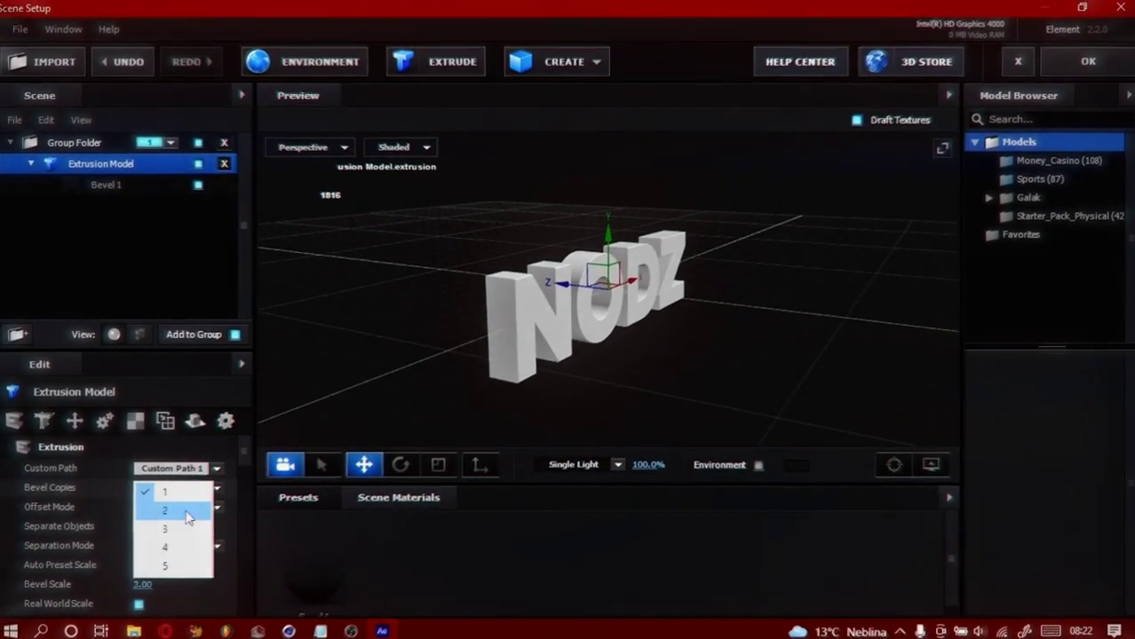
left_click(160, 530)
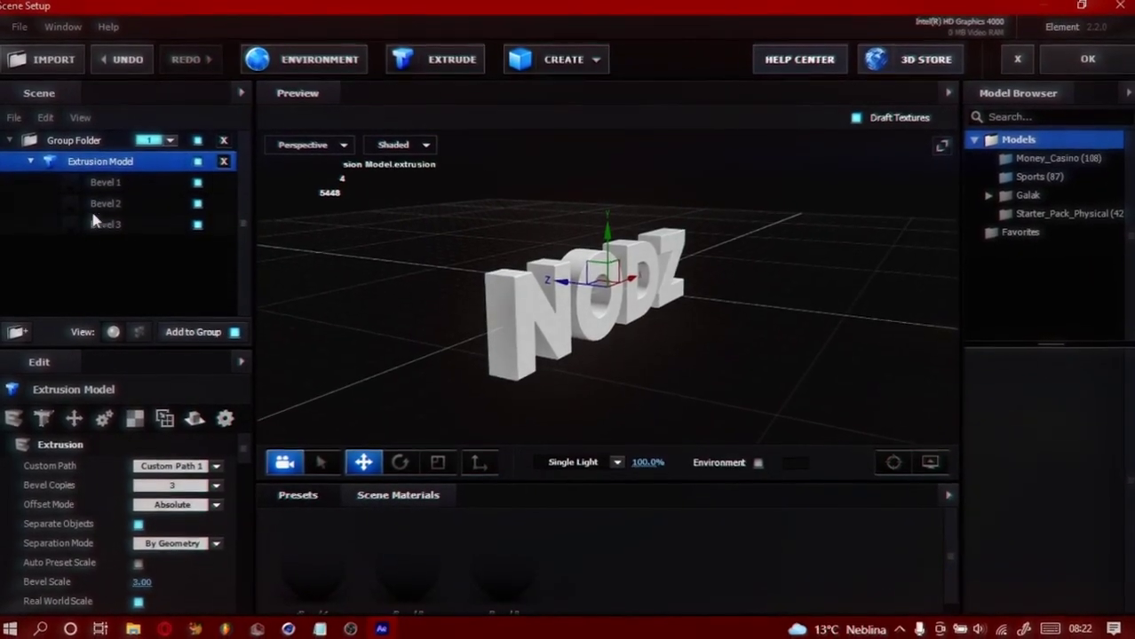
Apply the Physical presets Black_Gloss to Bevel 1 and Green_Light to Bevel 2 of the extrusion model.
left_click(104, 183)
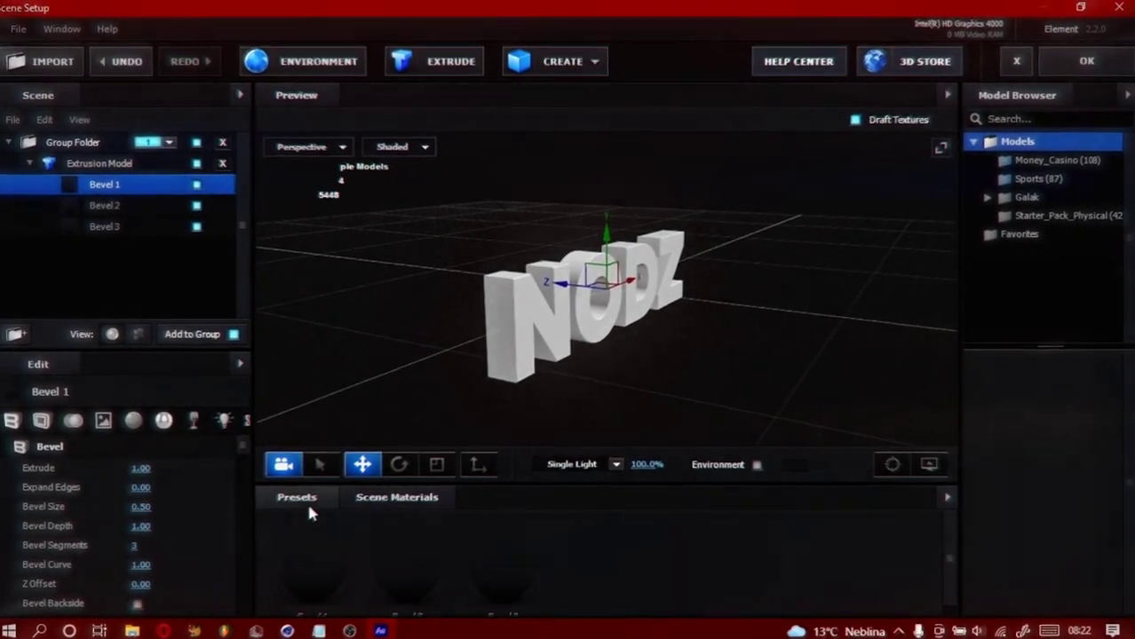
left_click(309, 508)
scroll(346, 568, "down", 1)
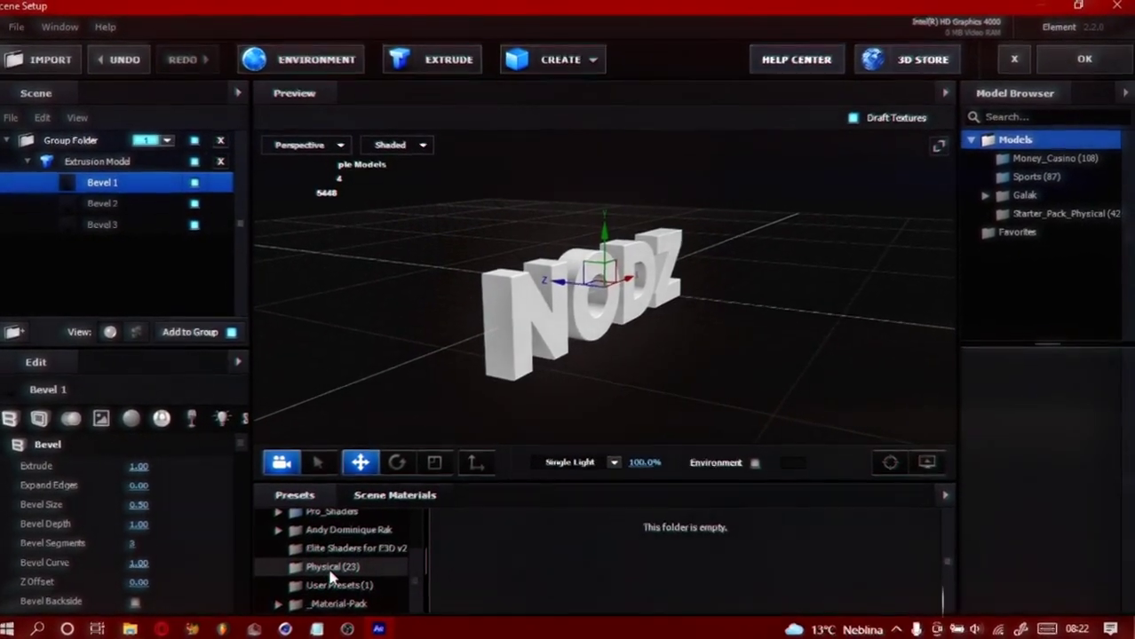
left_click(335, 569)
left_click_drag(149, 202, 144, 185)
scroll(843, 552, "down", 1)
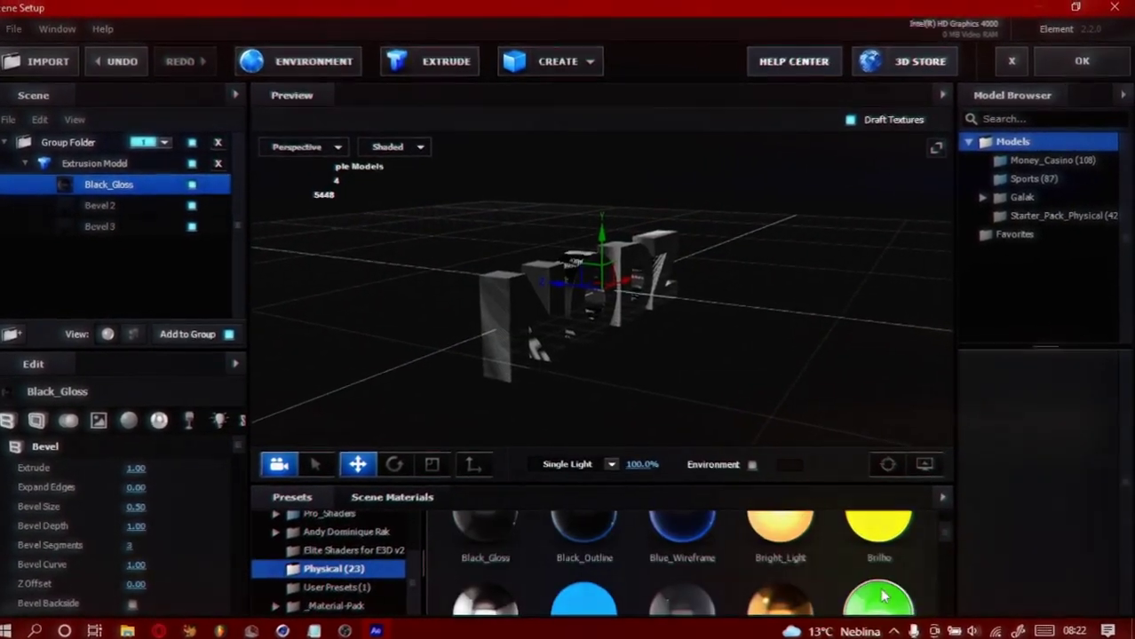
left_click_drag(882, 596, 110, 209)
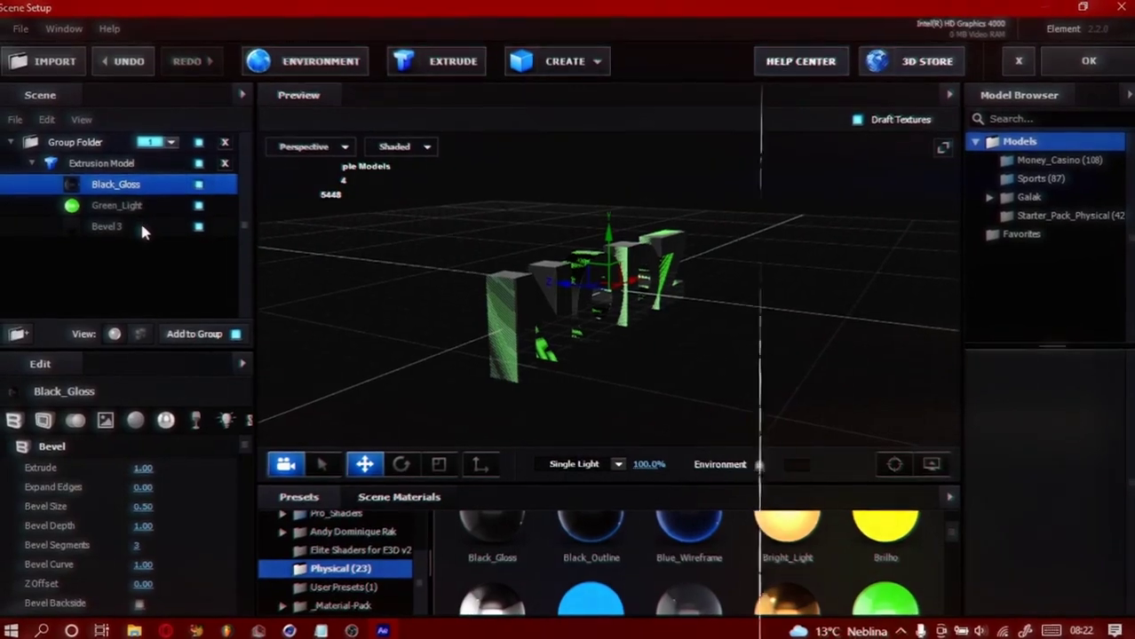
Apply the Plastic_White material from the Physical presets to Bevel 3.
left_click(140, 223)
scroll(821, 599, "down", 1)
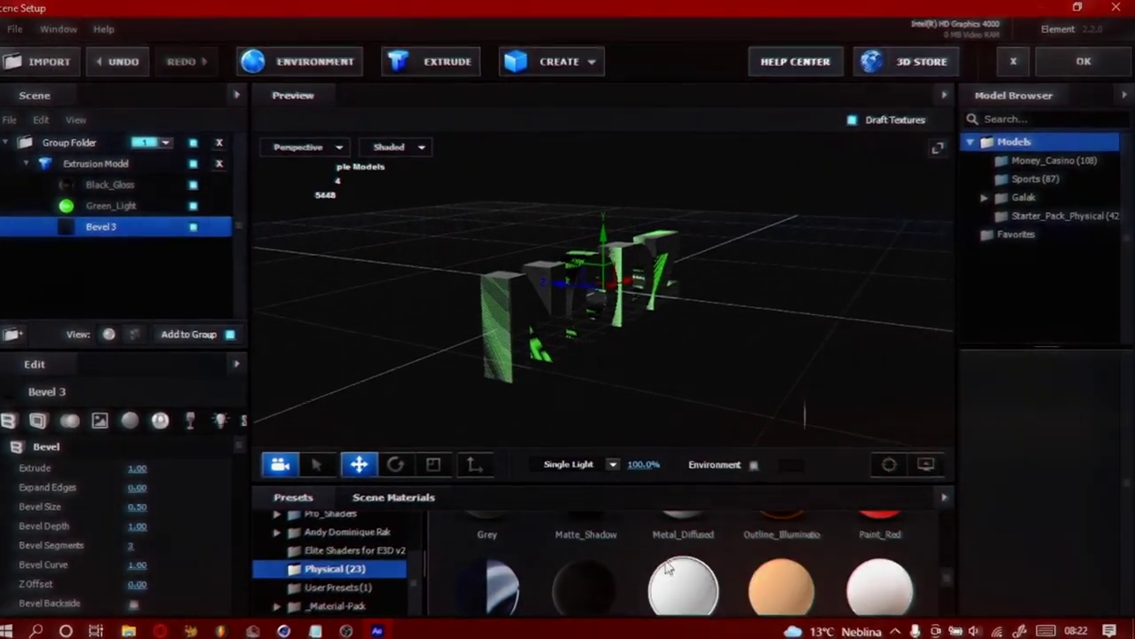
scroll(799, 577, "down", 2)
scroll(754, 550, "up", 1)
left_click_drag(860, 551, 139, 229)
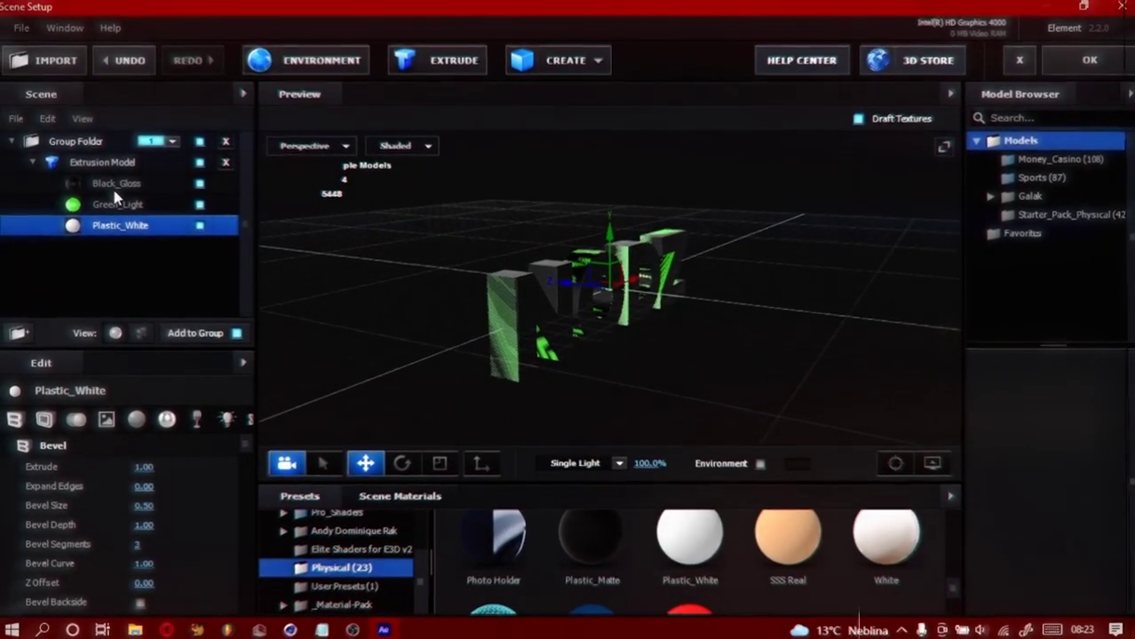
Set Expand Edges of the Black_Gloss bevel to 0.5.
left_click(111, 187)
left_click(144, 485)
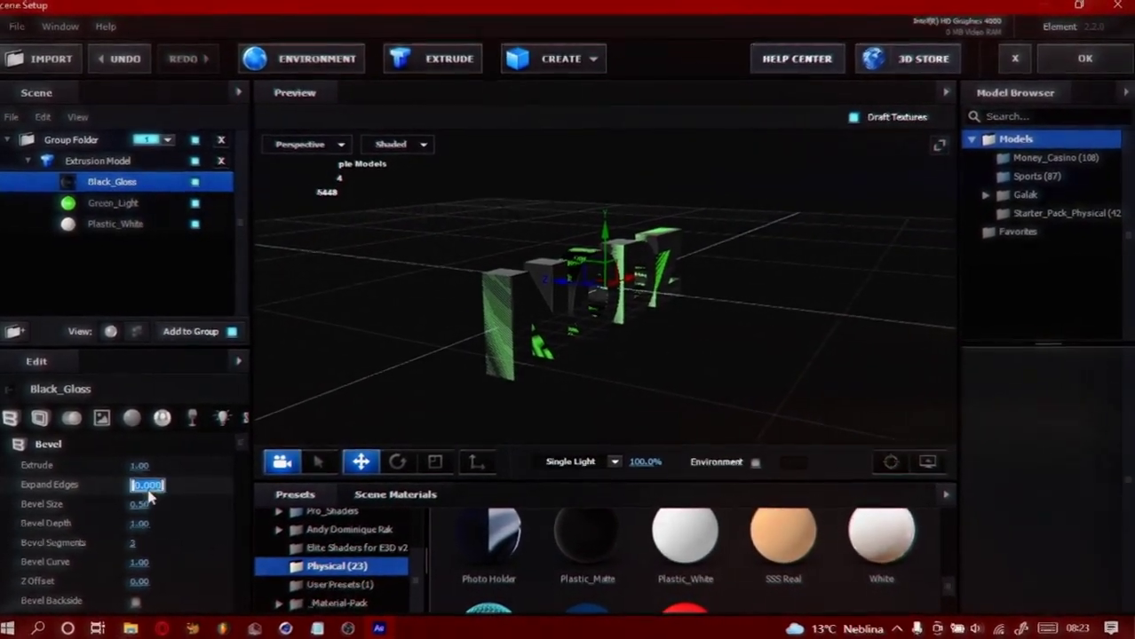
type("0.5")
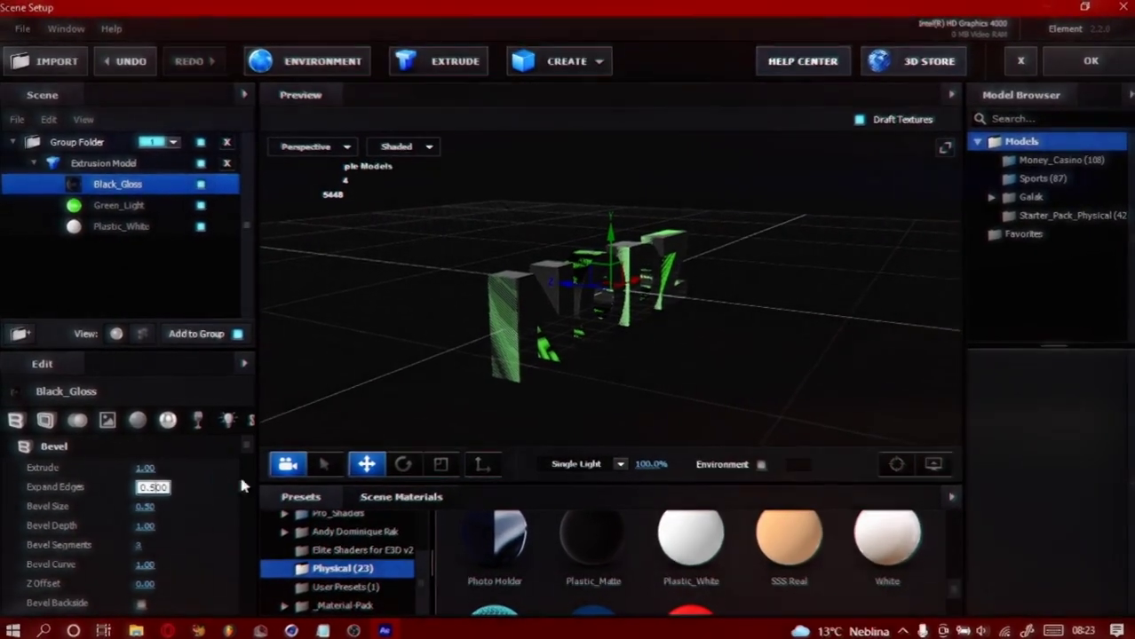
key("Return")
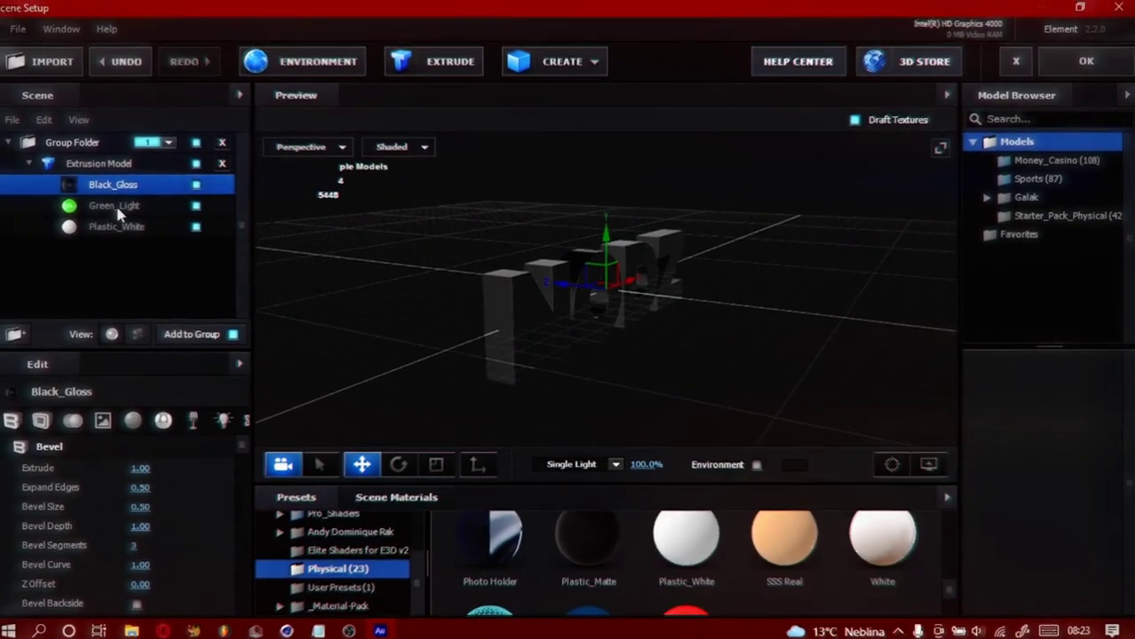
Set the Green_Light bevel's Extrude to 1.3 and its Z Offset to -0.15.
left_click(69, 205)
left_click(142, 468)
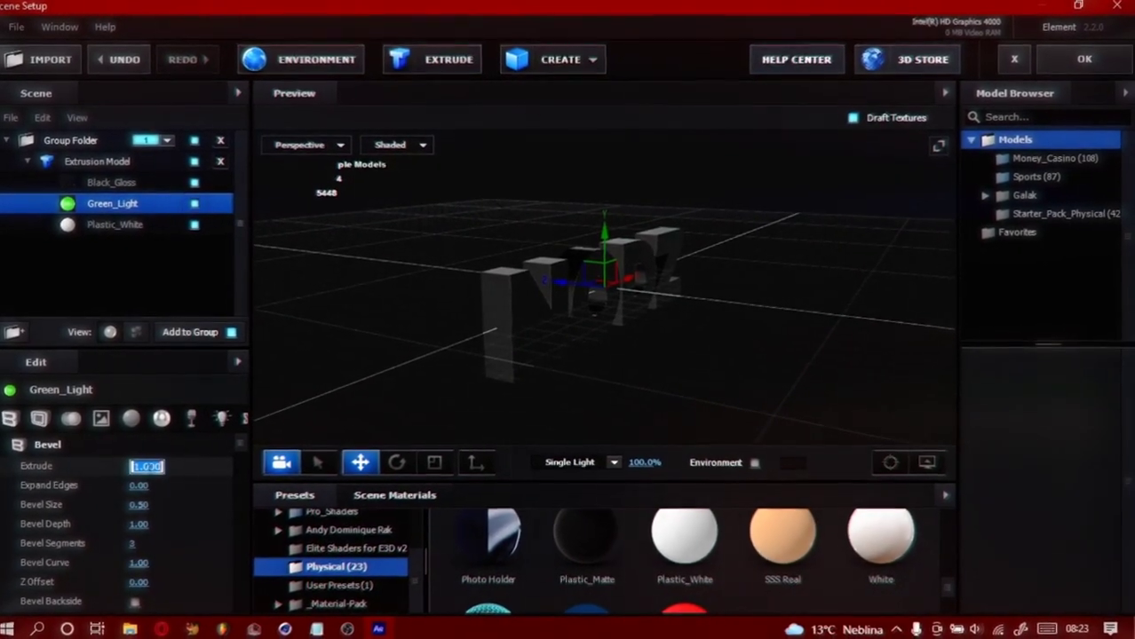
type("1.3")
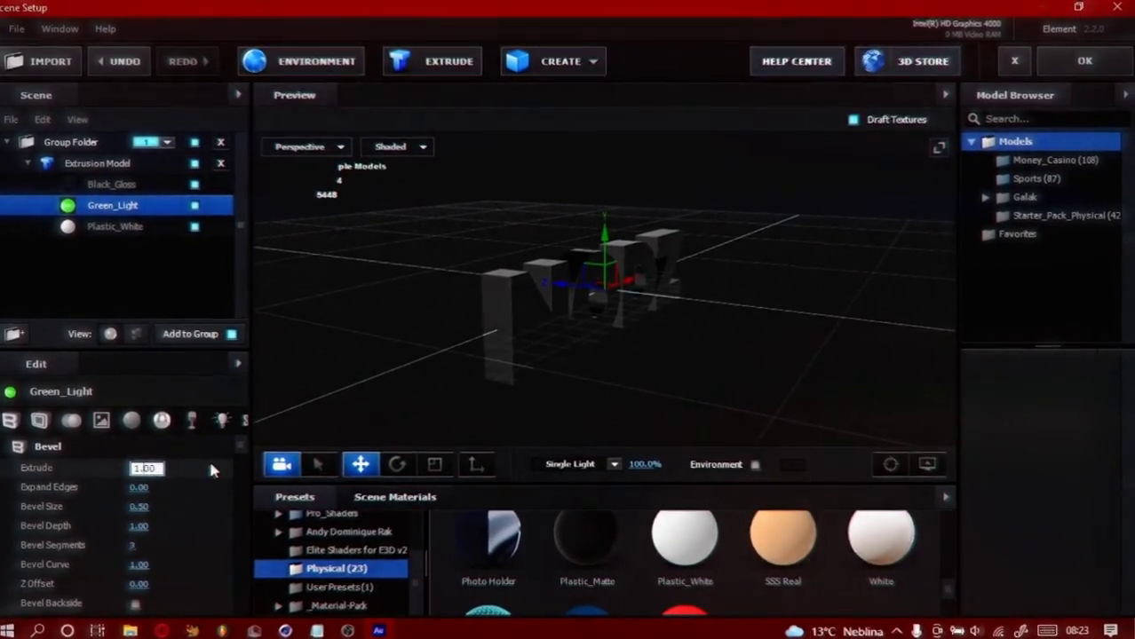
key("Return")
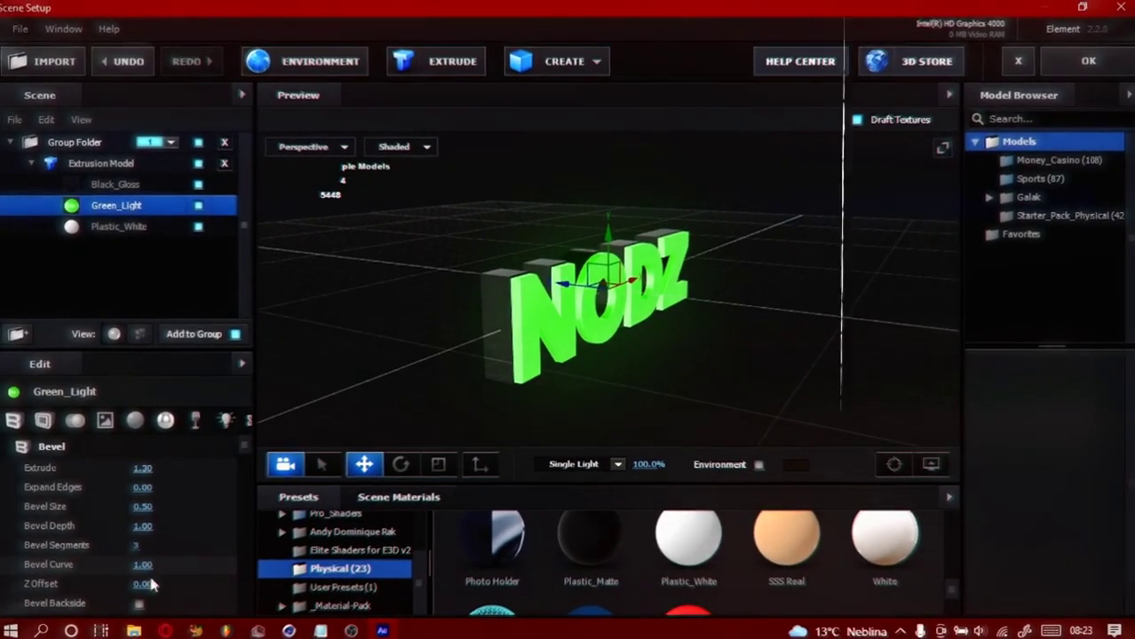
left_click(147, 582)
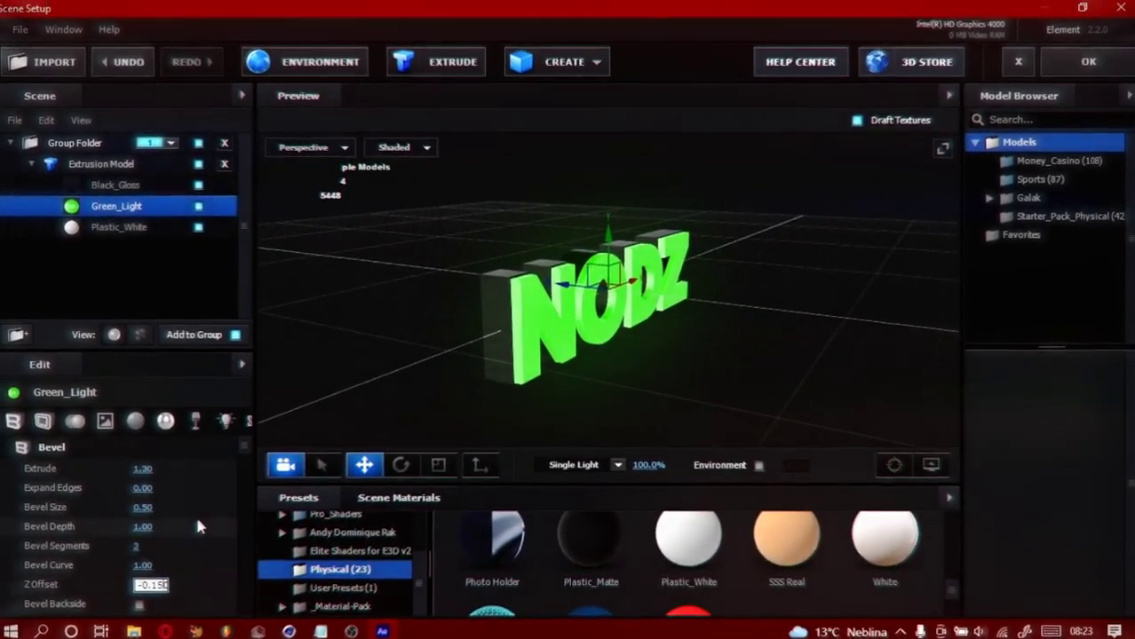
key("Return")
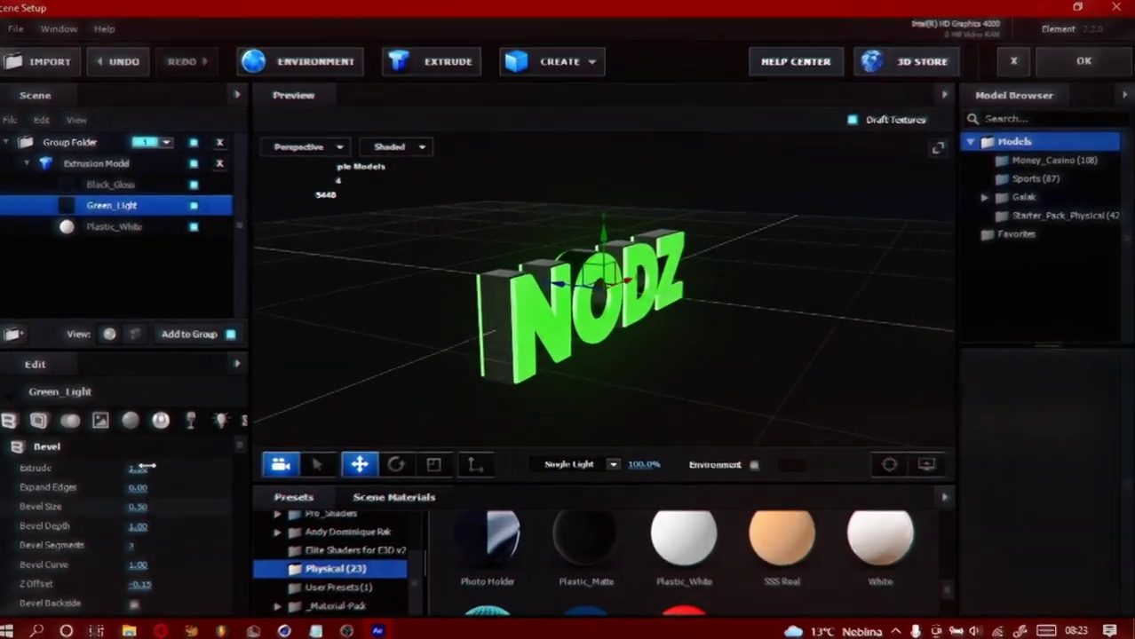
Set the Green_Light bevel's Extrude to 1.1 and its Z Offset to -0.05.
left_click(142, 466)
type("1.1")
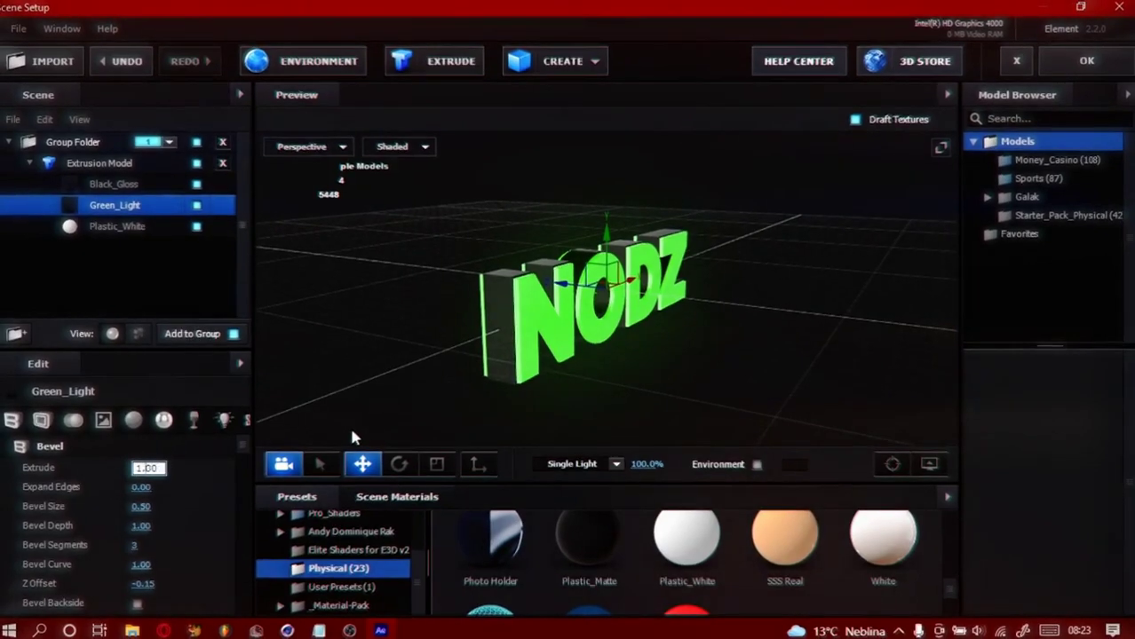
key("Return")
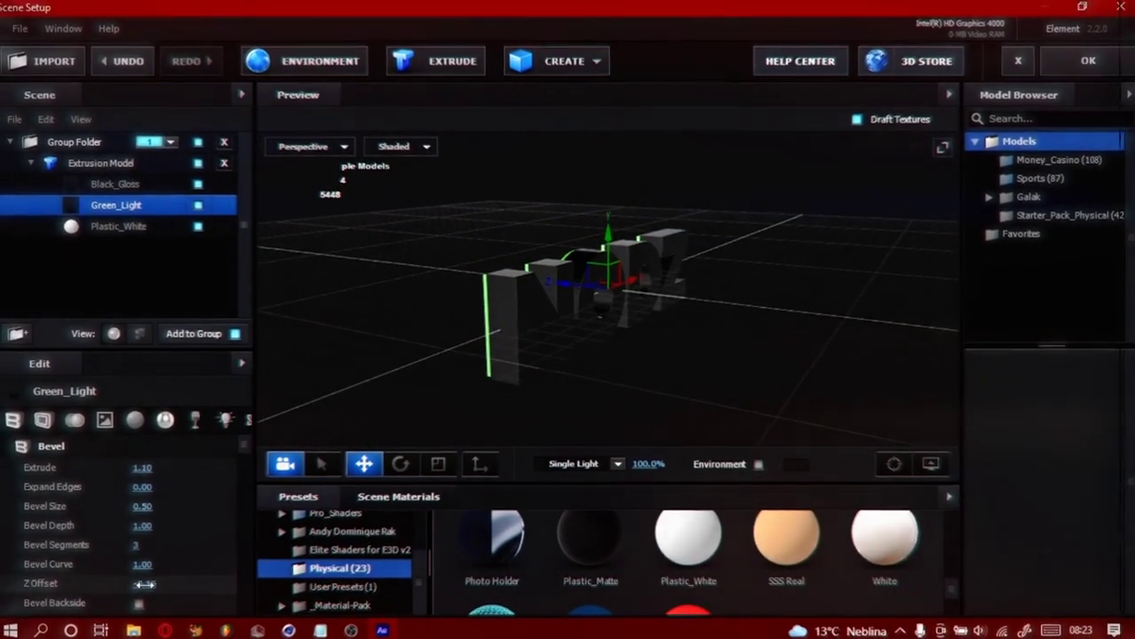
type("-0.050")
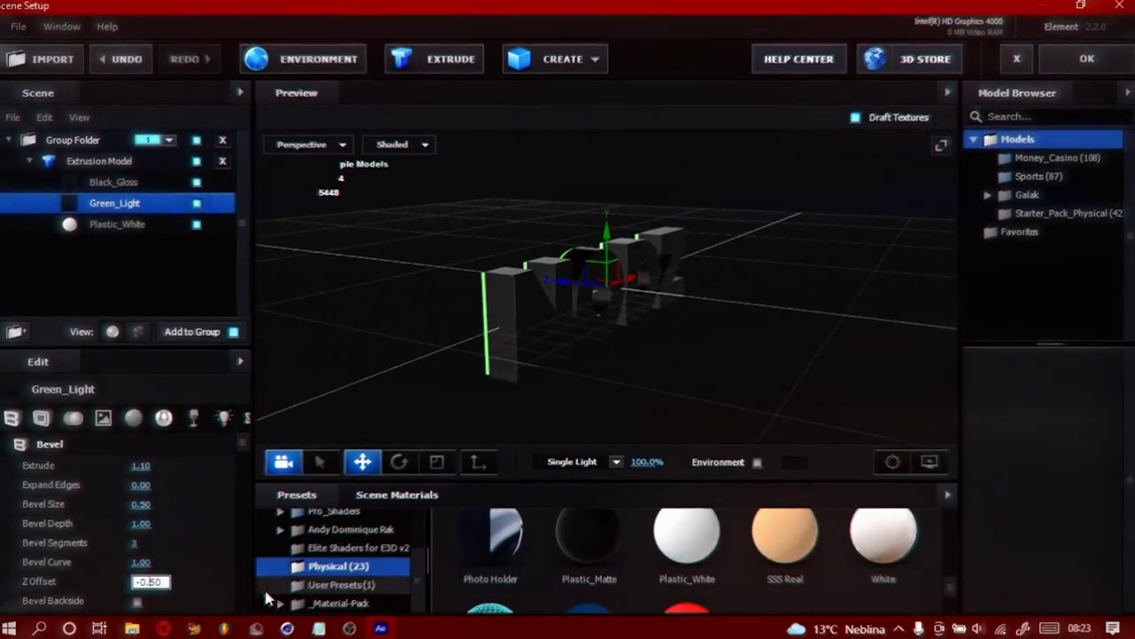
key("Return")
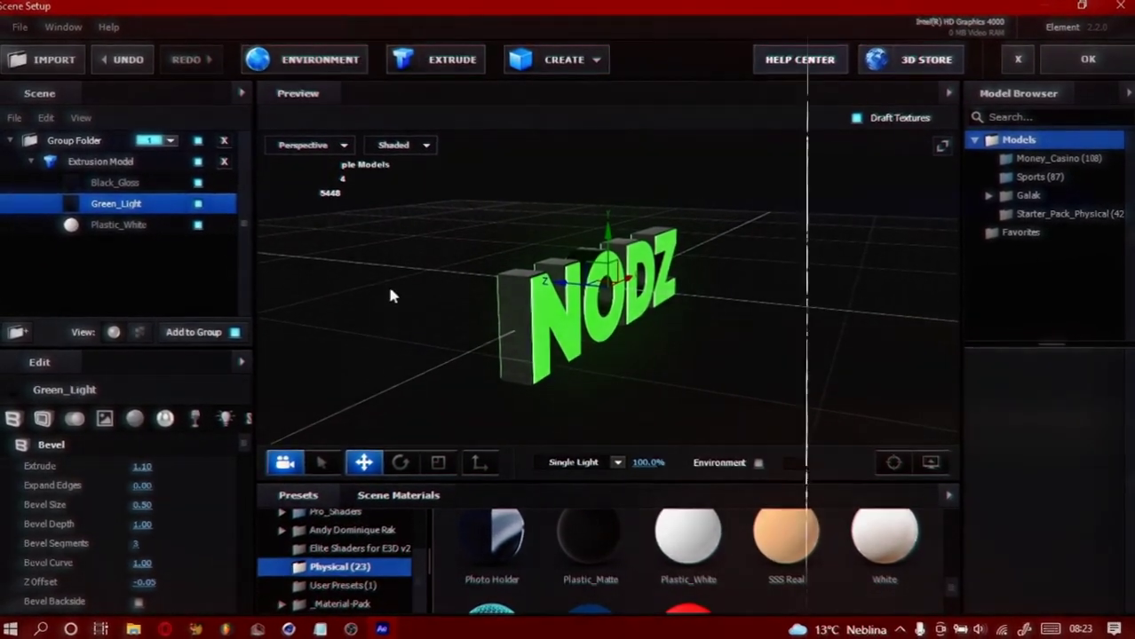
Set Expand Edges of the Green_Light bevel to 0.2.
left_click(130, 227)
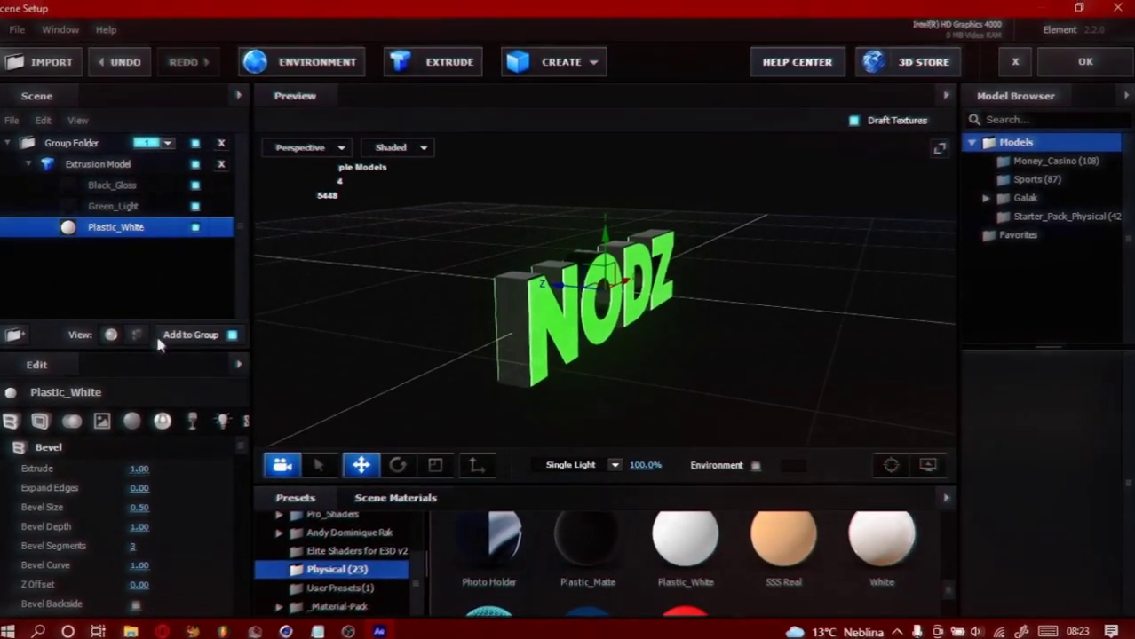
left_click(111, 202)
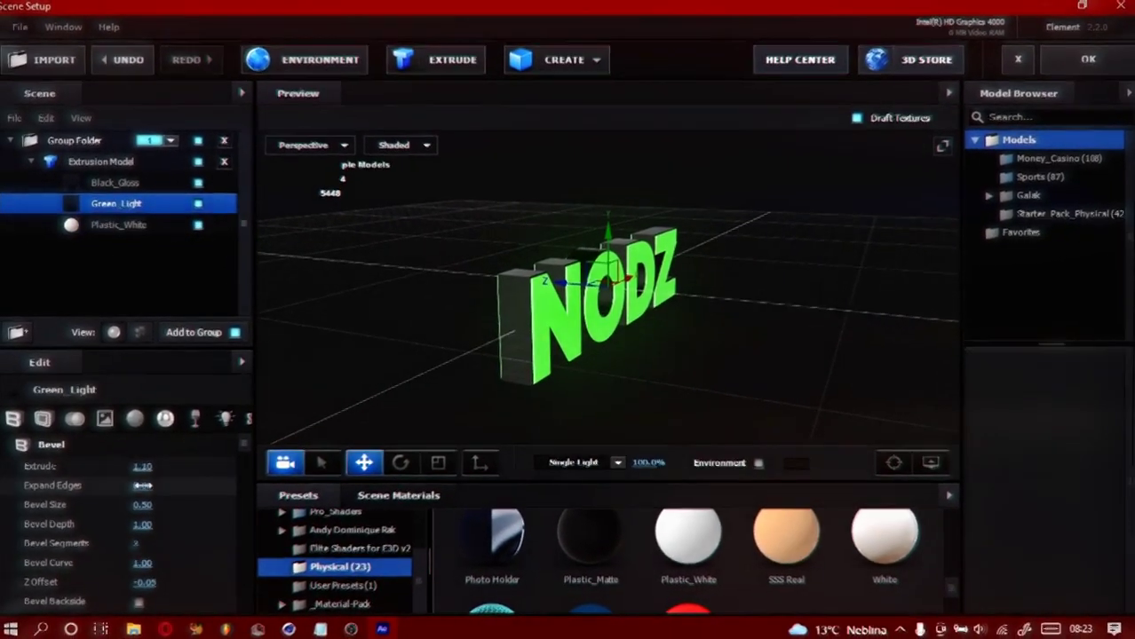
left_click(137, 484)
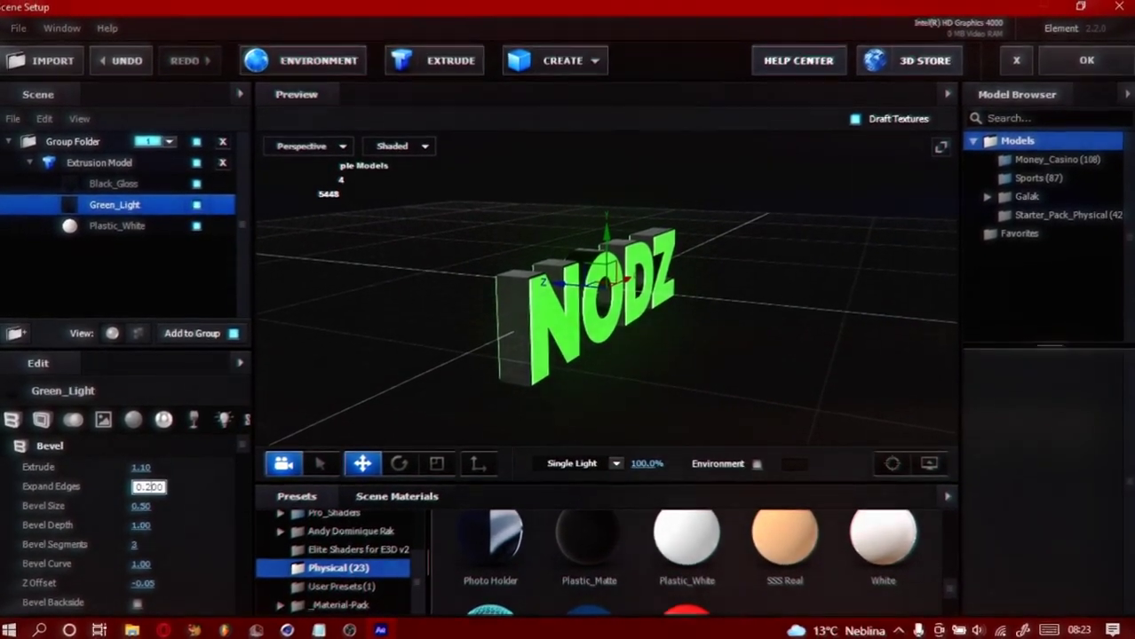
type("0.200")
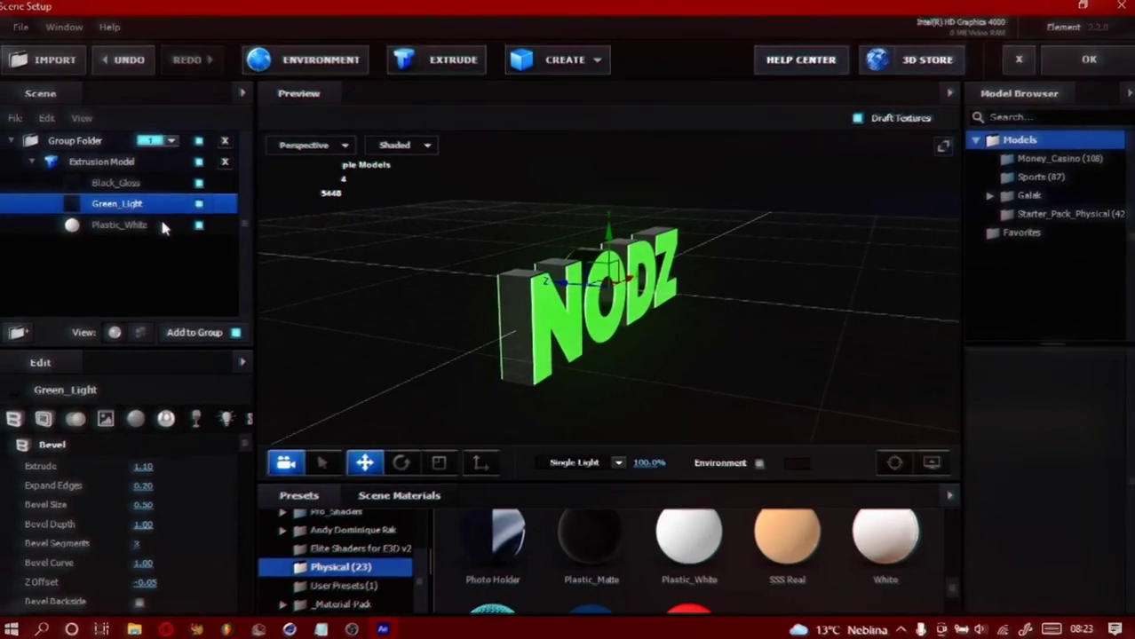
Set the Plastic_White bevel's Extrude to 1.3 and its Z Offset to -0.15.
left_click(157, 224)
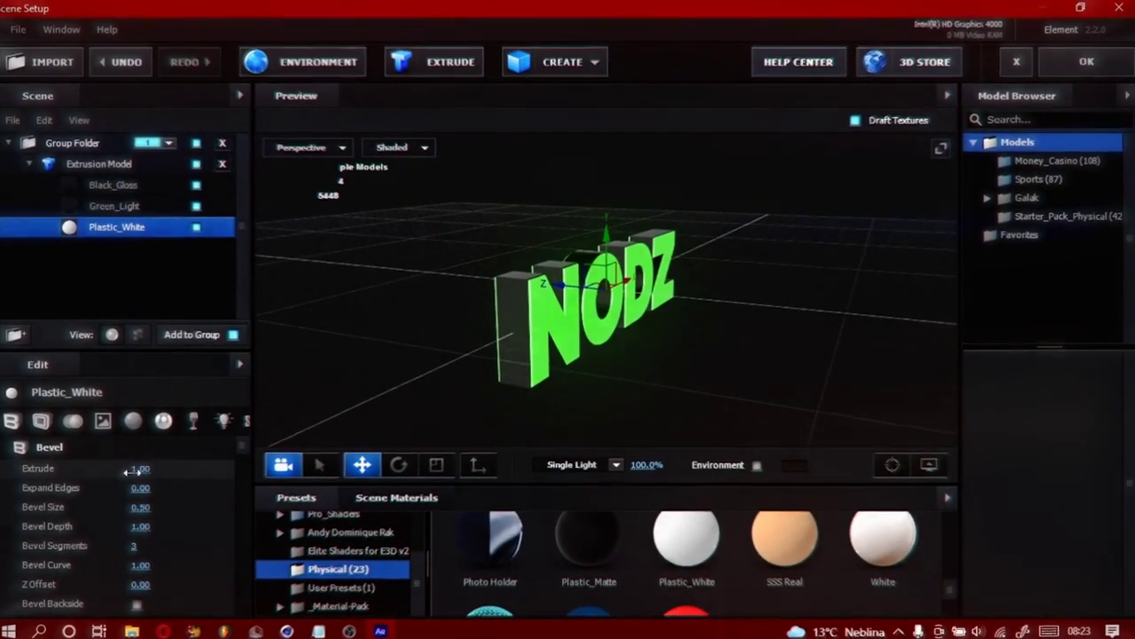
type("1.30")
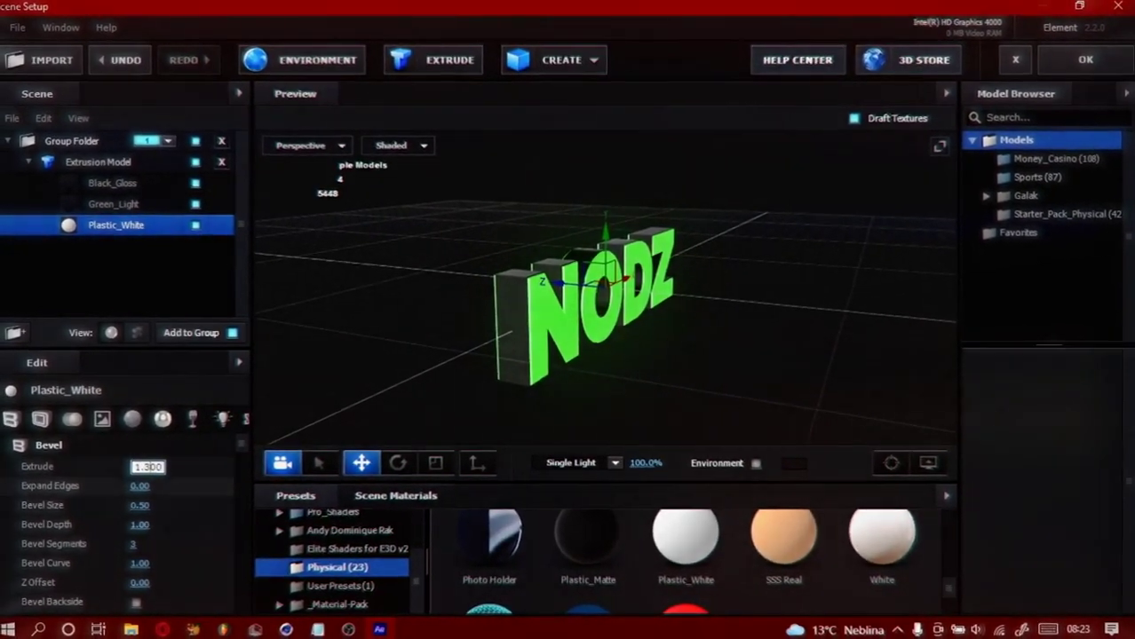
key("Return")
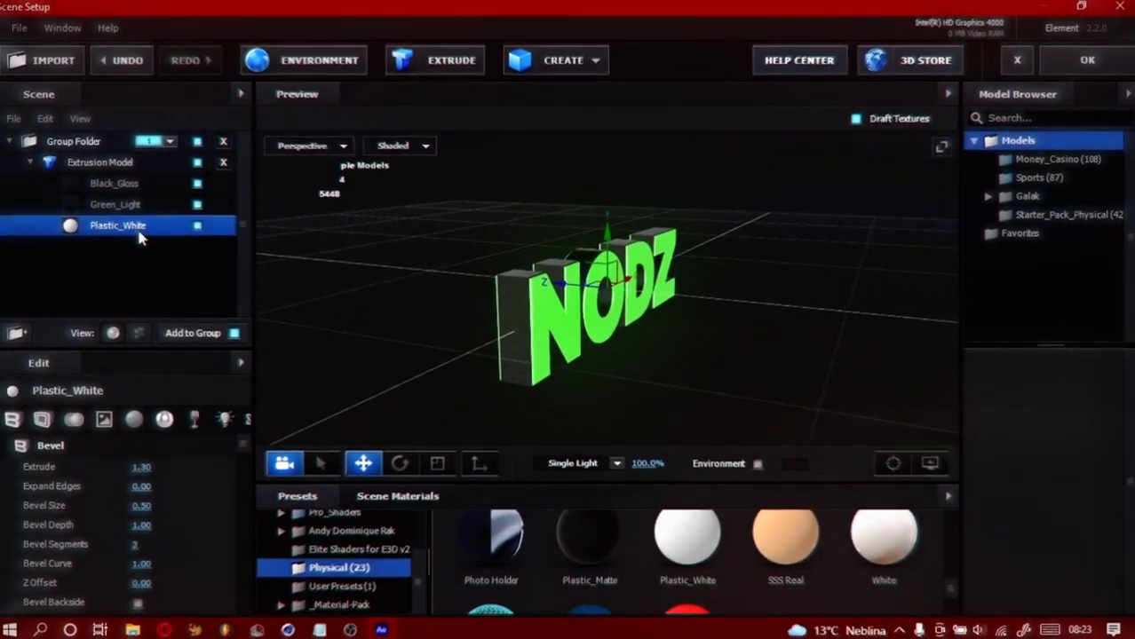
left_click(149, 583)
type("-0.00")
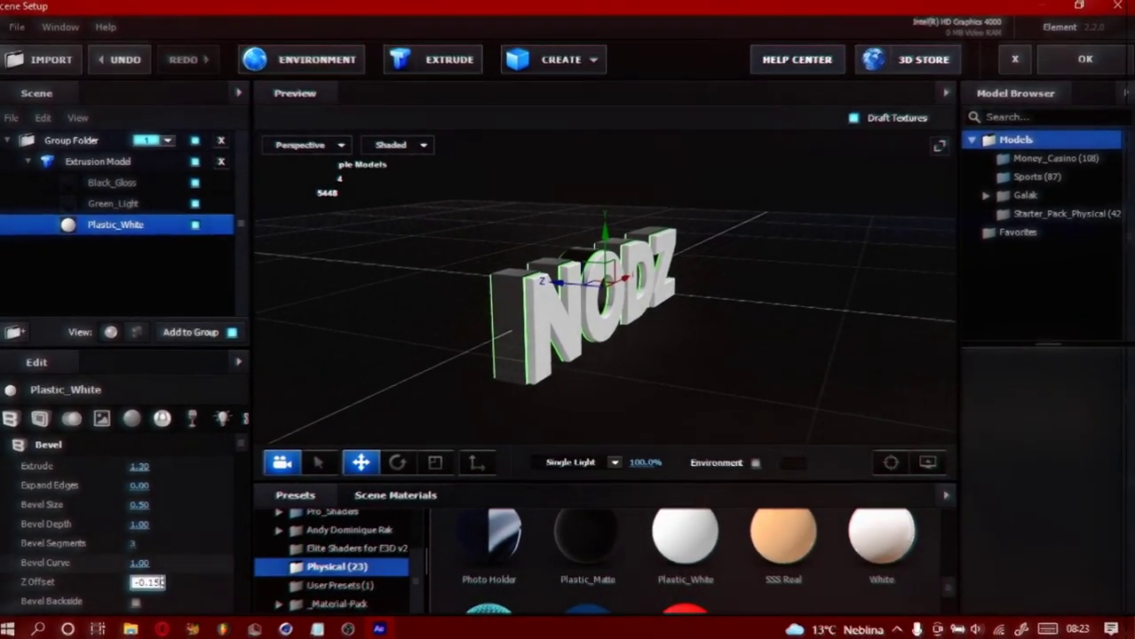
key("Return")
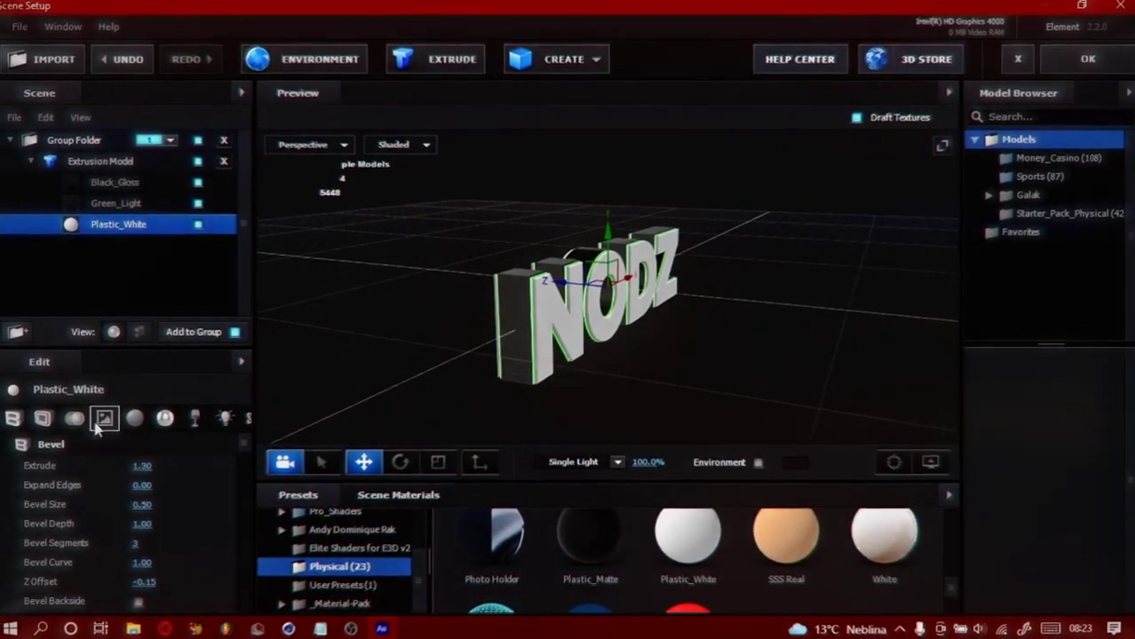
Set the extrusion model's Bevel Scale to 5.
left_click(89, 163)
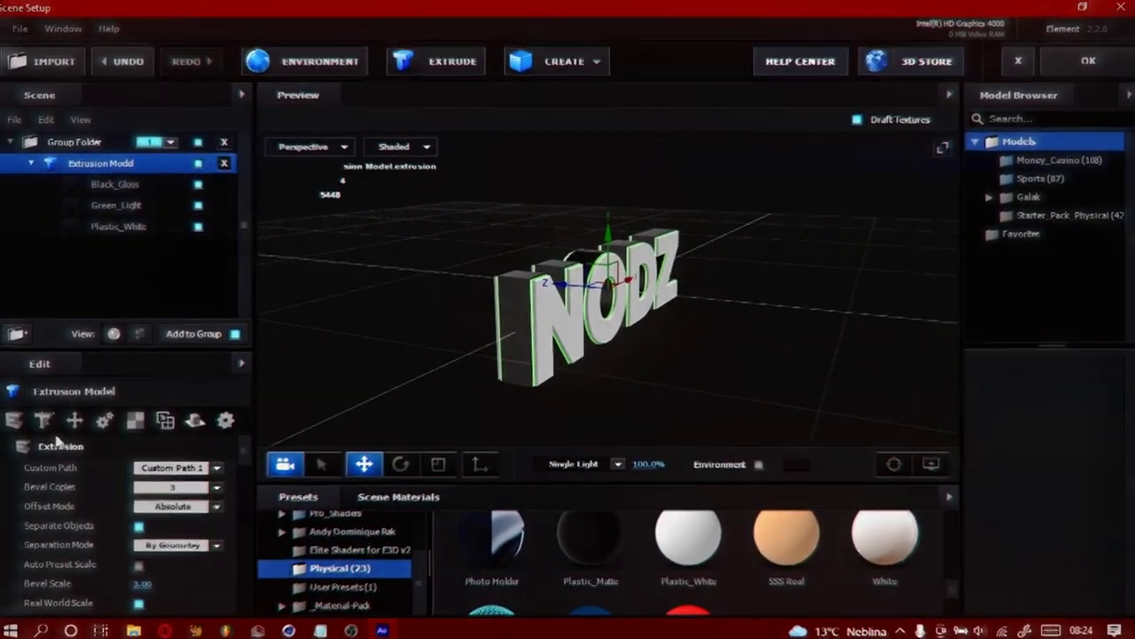
left_click(11, 420)
left_click(11, 421)
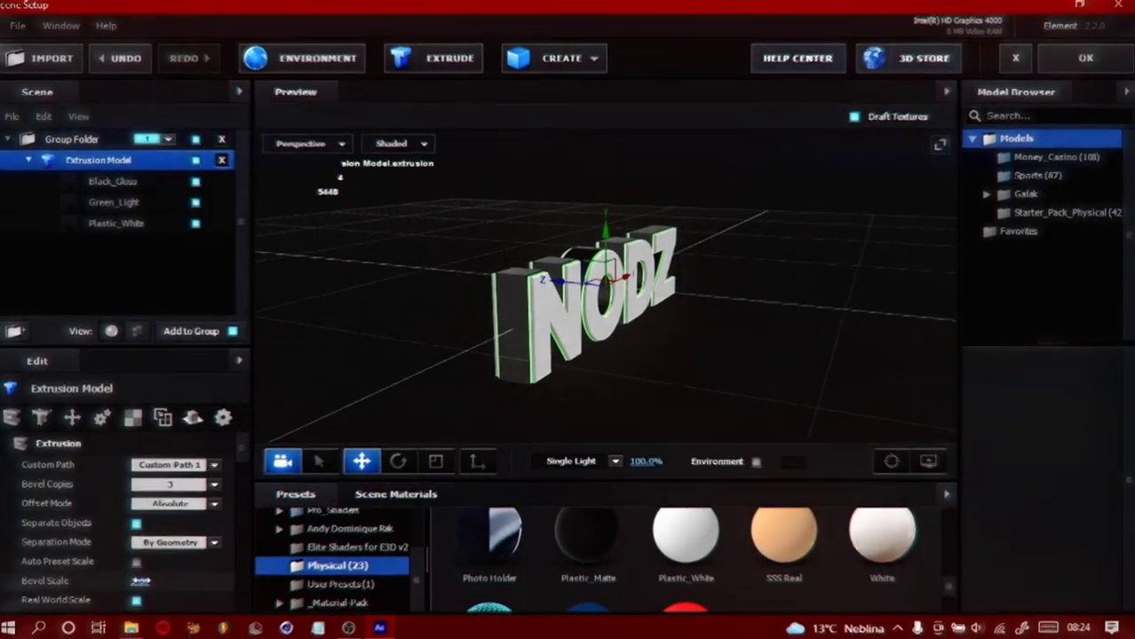
left_click(141, 581)
type("5")
key("Return")
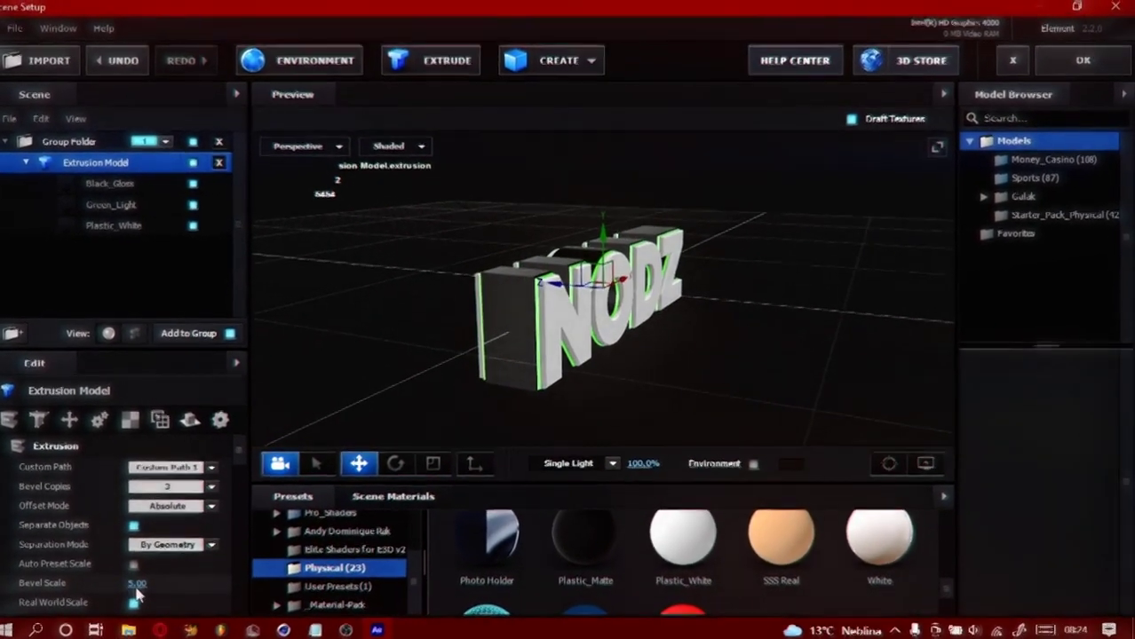
Set the extrusion model's Bevel Scale to 4.
left_click(137, 584)
type("4")
key("Return")
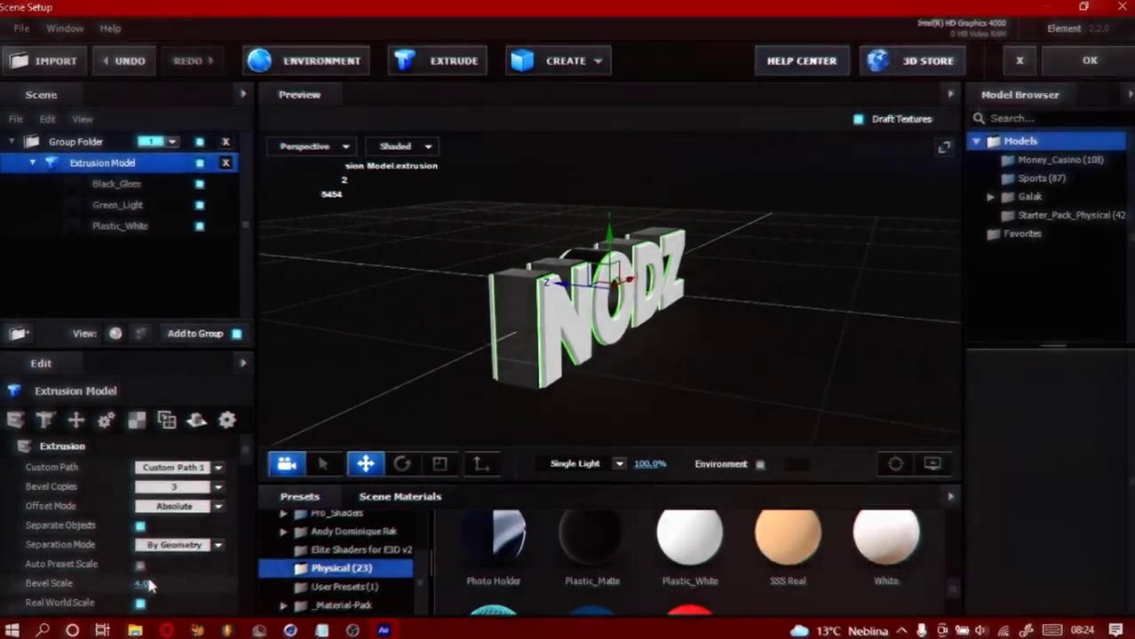
left_click(147, 583)
mouse_move(551, 357)
left_mouse_down()
mouse_move(507, 353)
mouse_move(537, 354)
left_mouse_up()
left_click(142, 584)
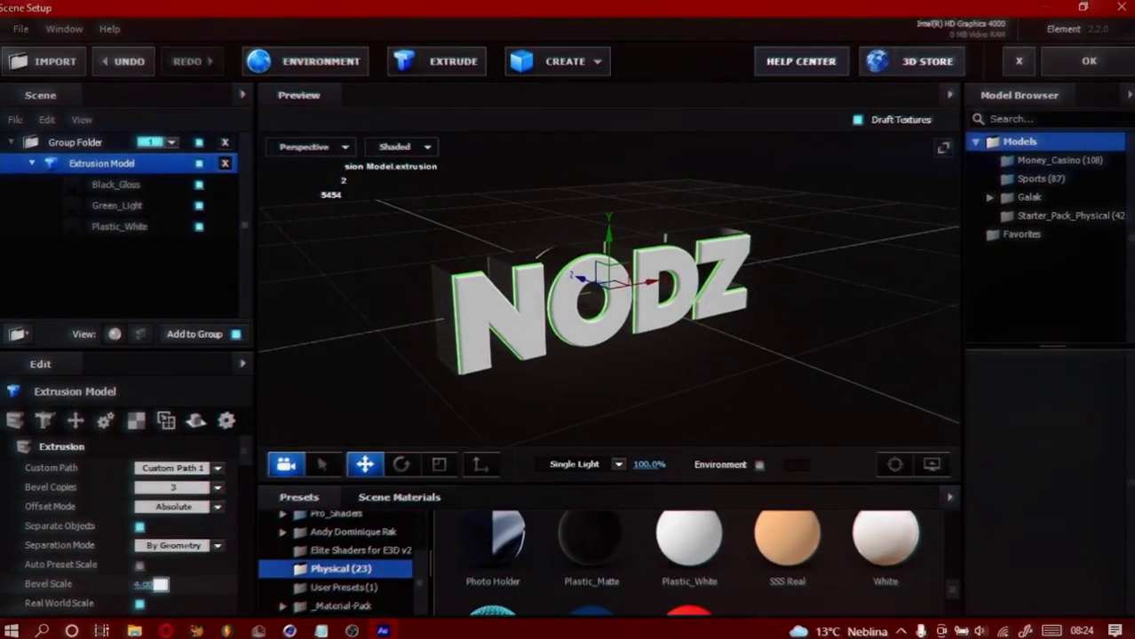
type("4")
key("Return")
Change the Illumination color of the Green_Light material to blue, hex 0000FF.
left_click(118, 204)
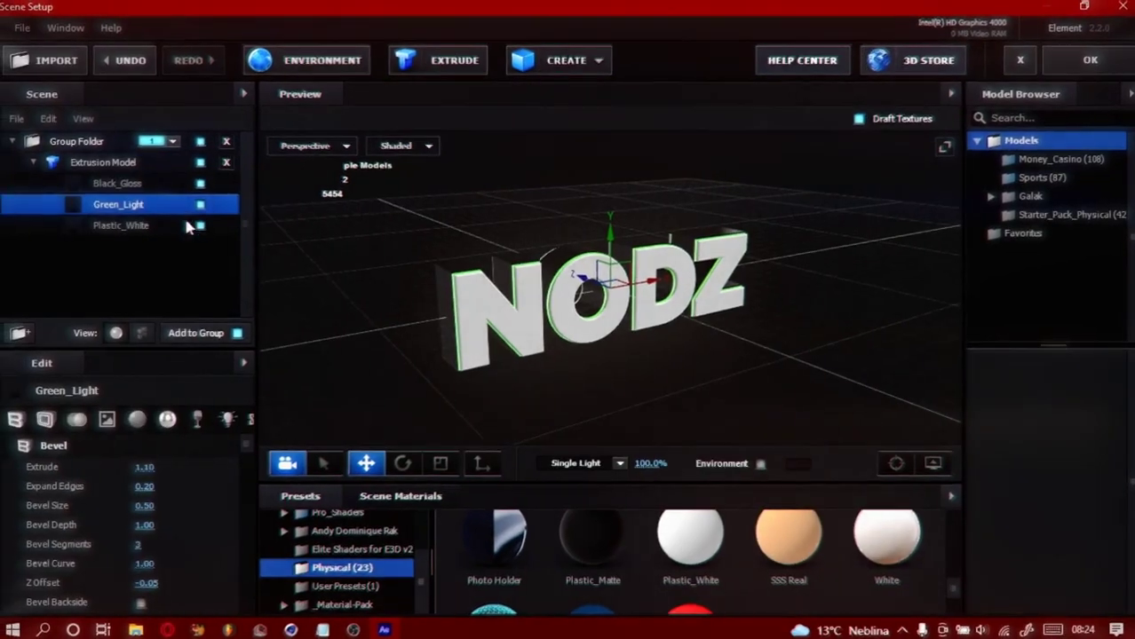
left_click_drag(246, 444, 238, 520)
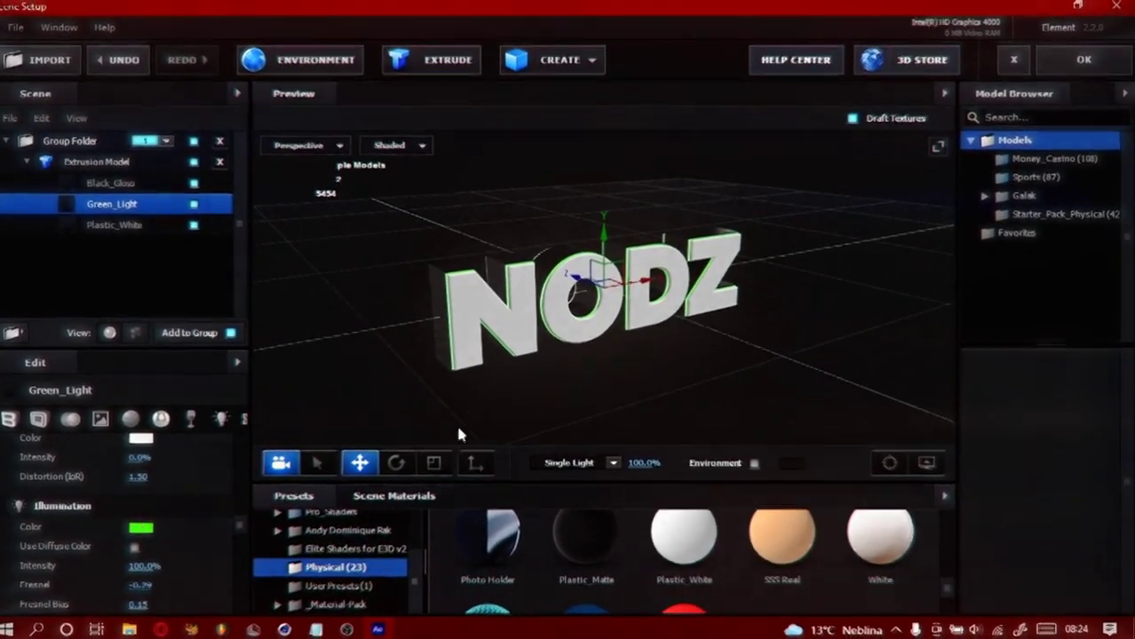
left_click_drag(458, 428, 460, 414)
left_click(145, 529)
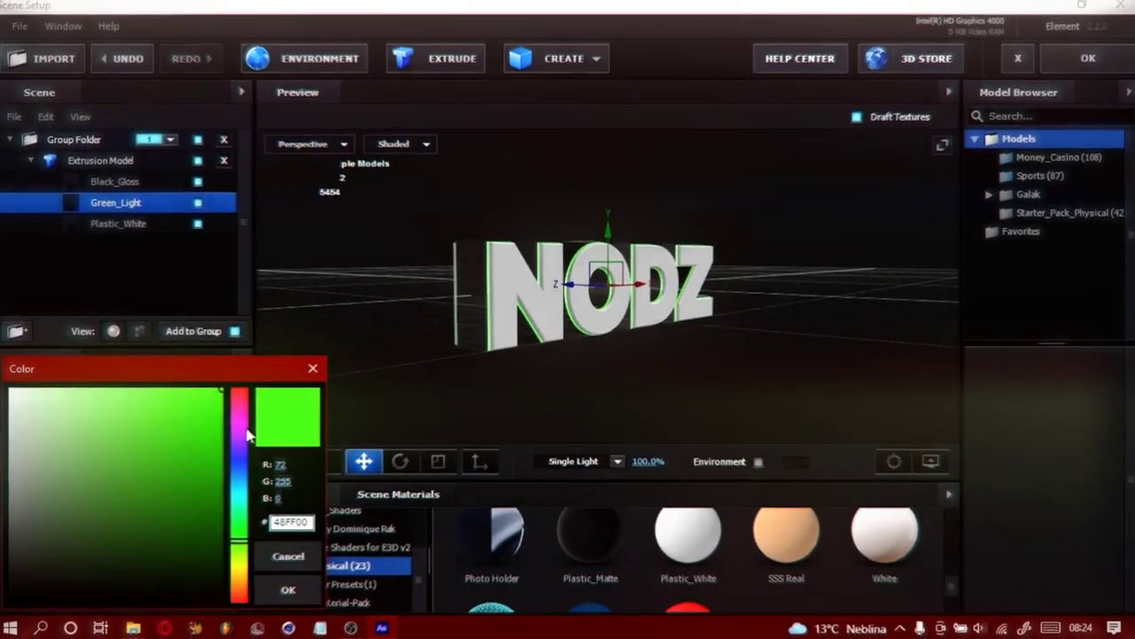
mouse_move(243, 433)
left_mouse_down()
mouse_move(216, 548)
mouse_move(229, 413)
mouse_move(233, 448)
left_mouse_up()
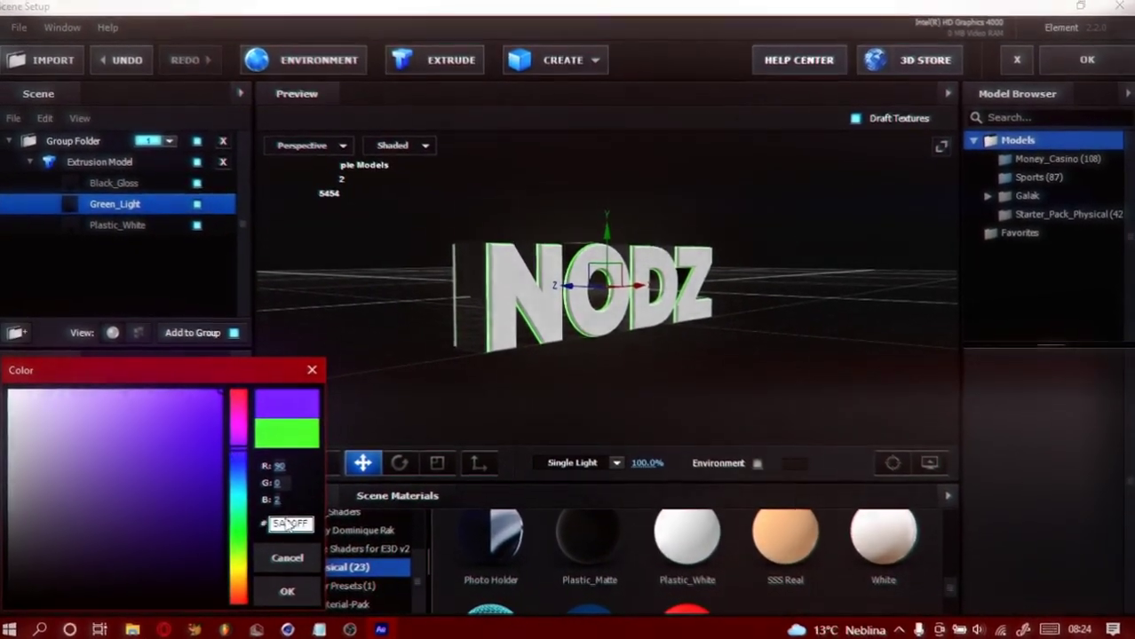
left_click_drag(286, 523, 269, 522)
type("00")
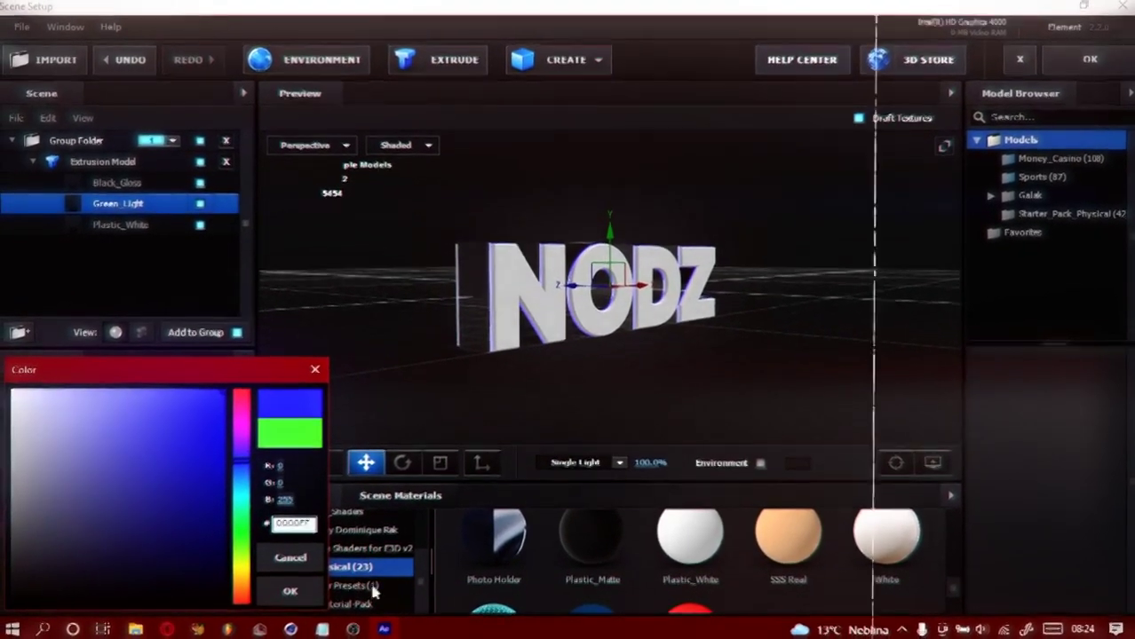
left_click(287, 595)
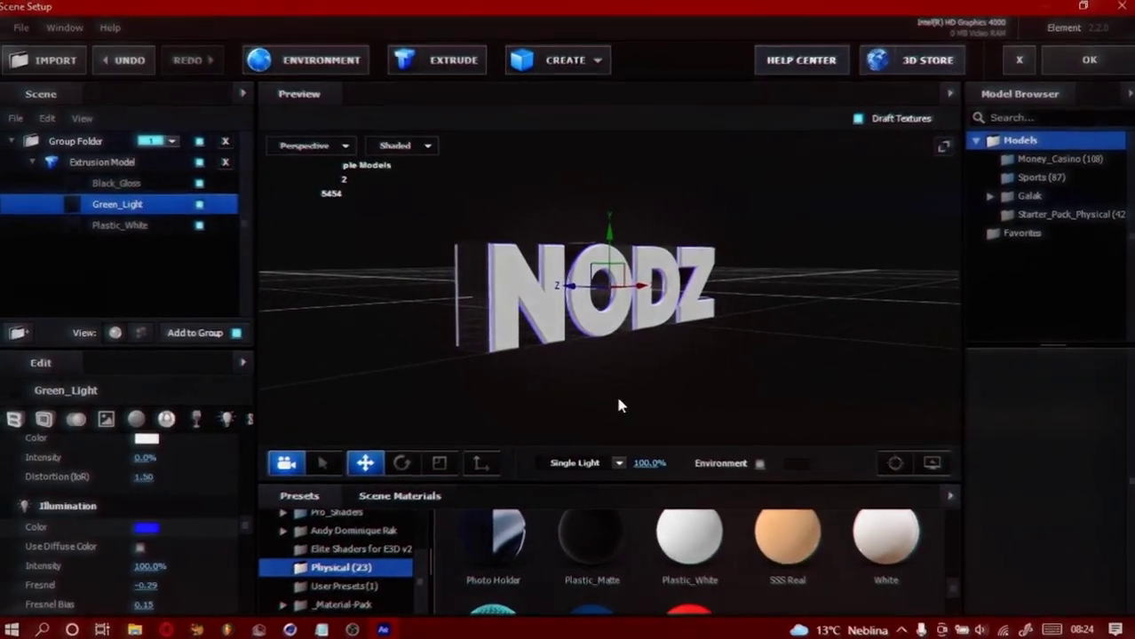
Turn off draft textures and change the preview lighting to Product.
left_click_drag(629, 360, 674, 272)
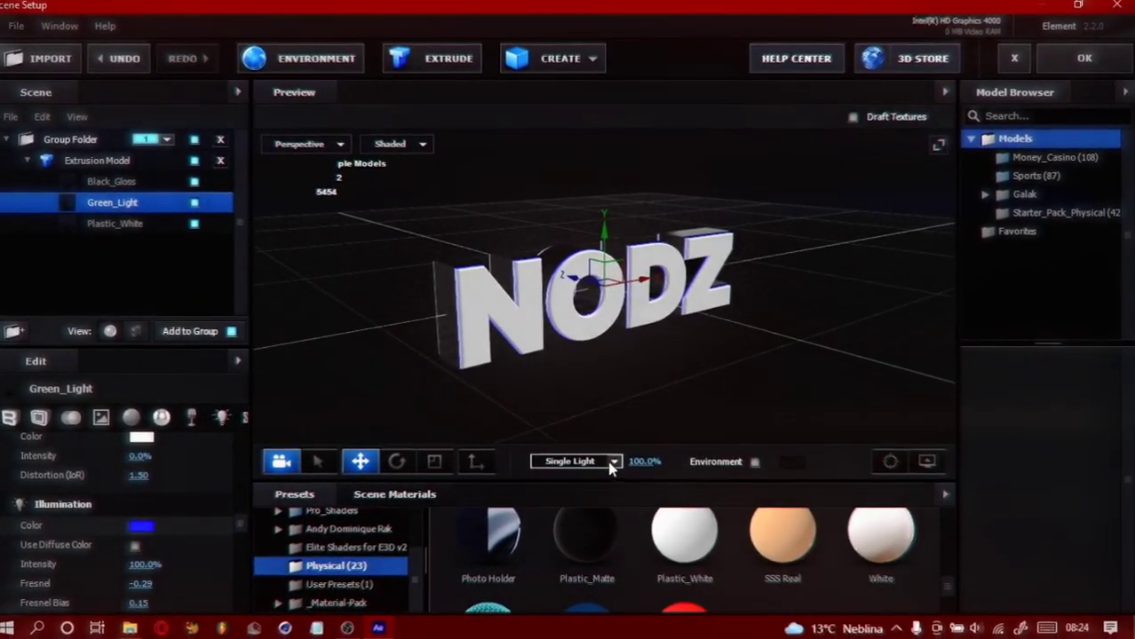
left_click(609, 468)
left_click(571, 318)
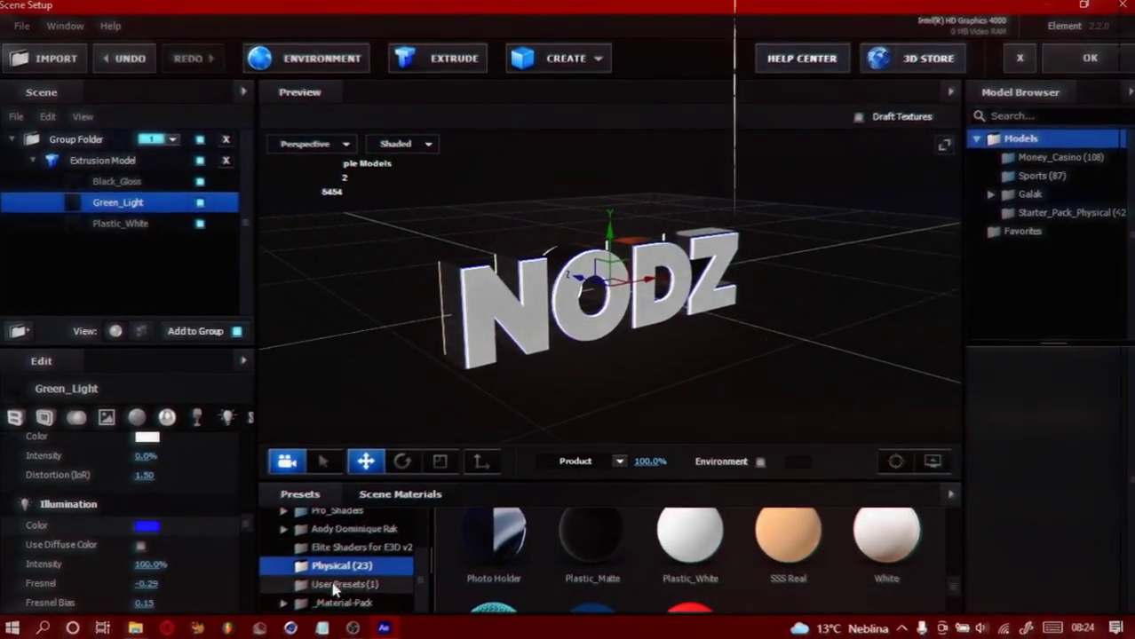
Apply the gym_entrance_4k HDR environment from the Magnet Environment presets to the scene.
left_click(263, 538)
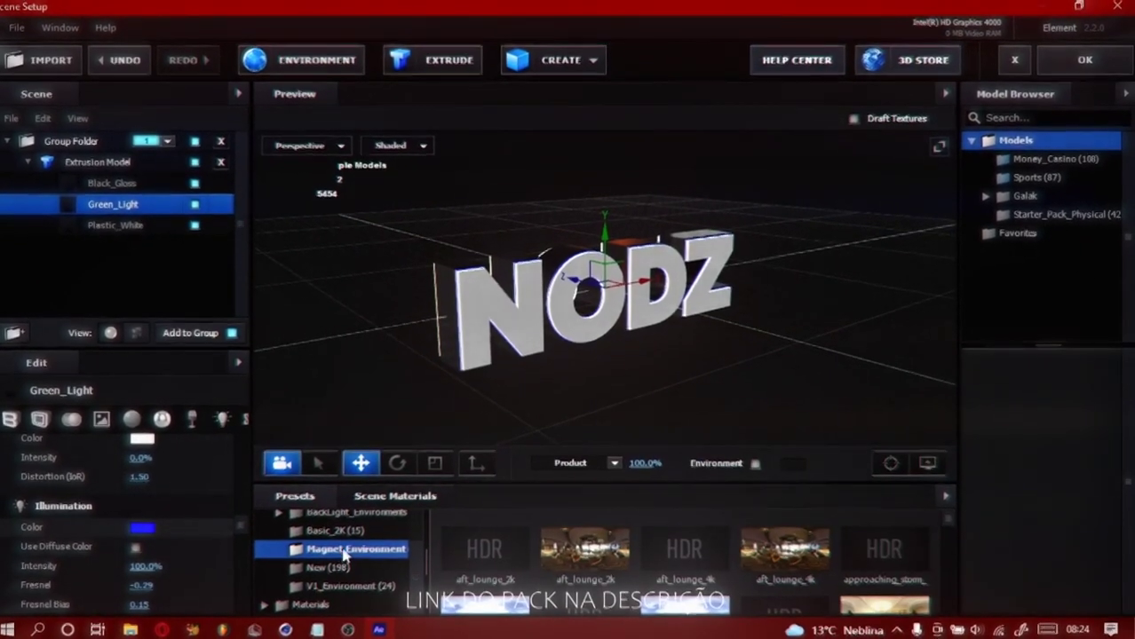
scroll(681, 561, "down", 2)
scroll(681, 561, "down", 5)
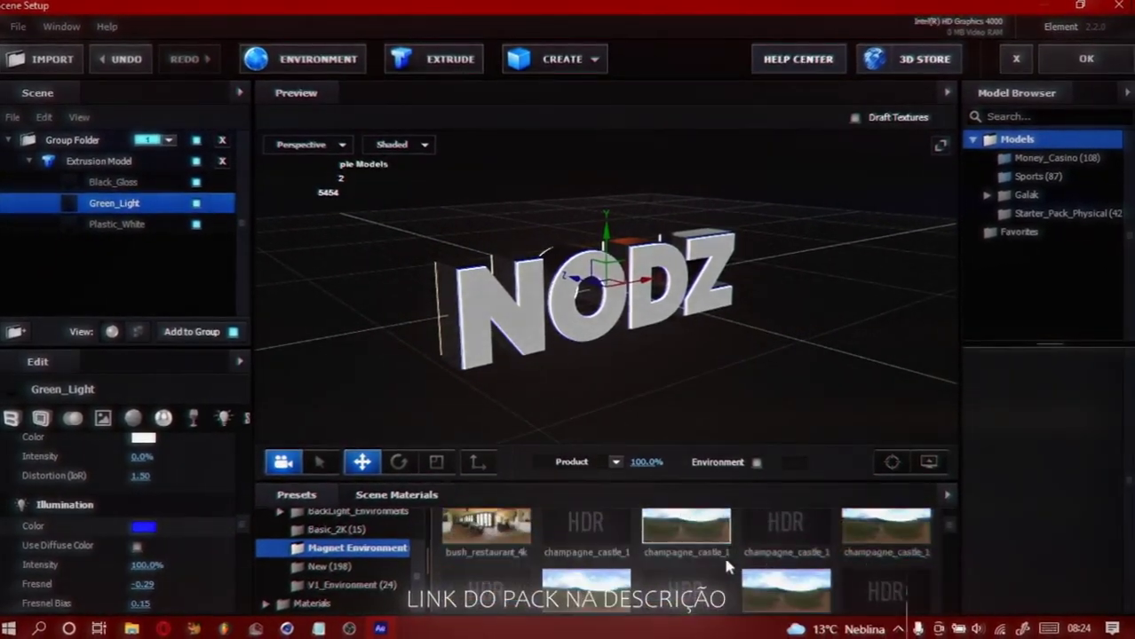
left_click_drag(952, 547, 952, 547)
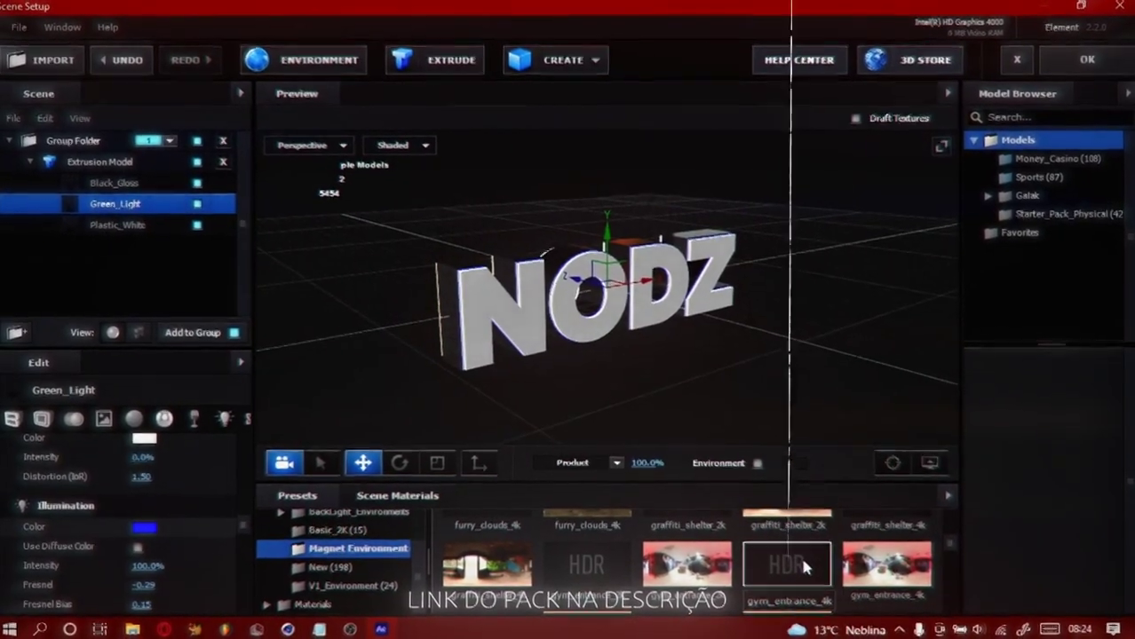
left_click(803, 562)
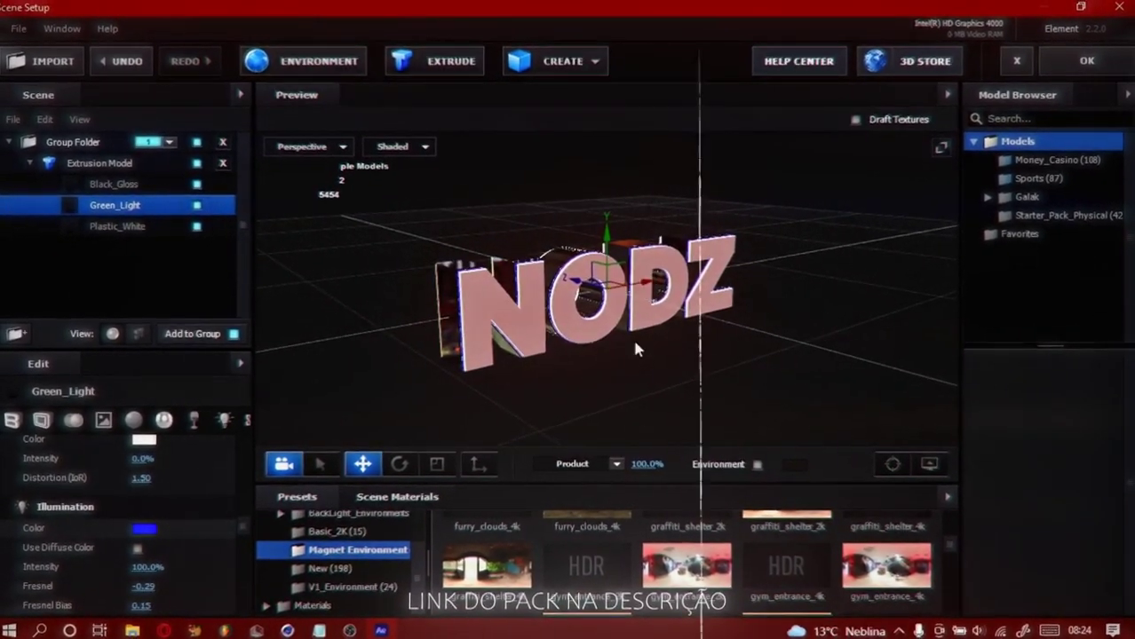
Set the extrusion model's Bevel Scale to 5.
left_click_drag(634, 349, 581, 357)
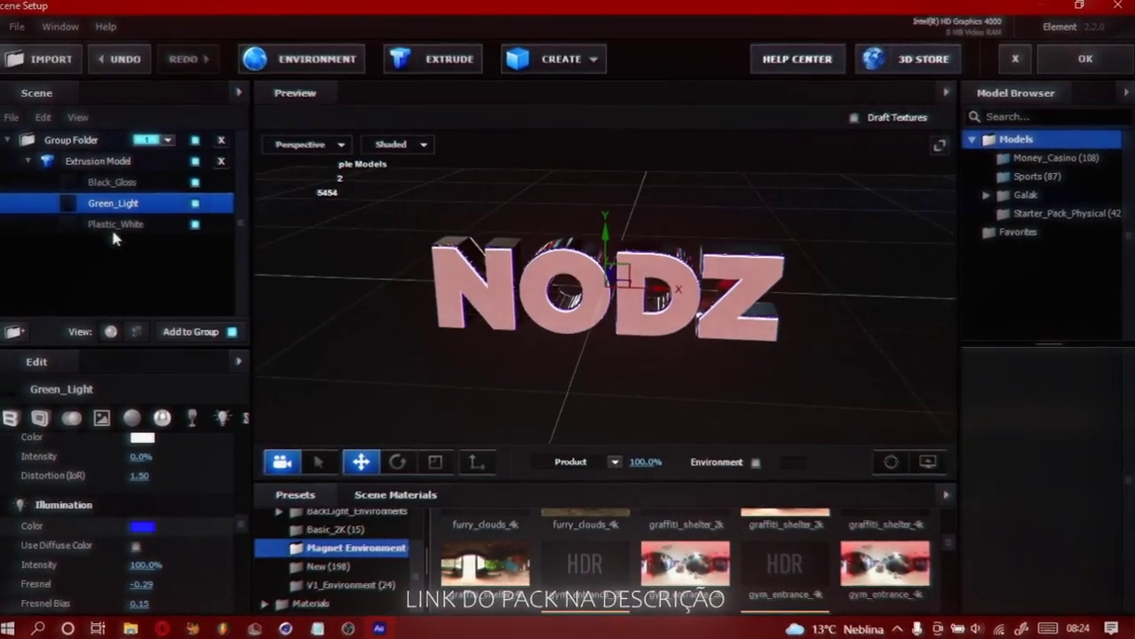
left_click(53, 161)
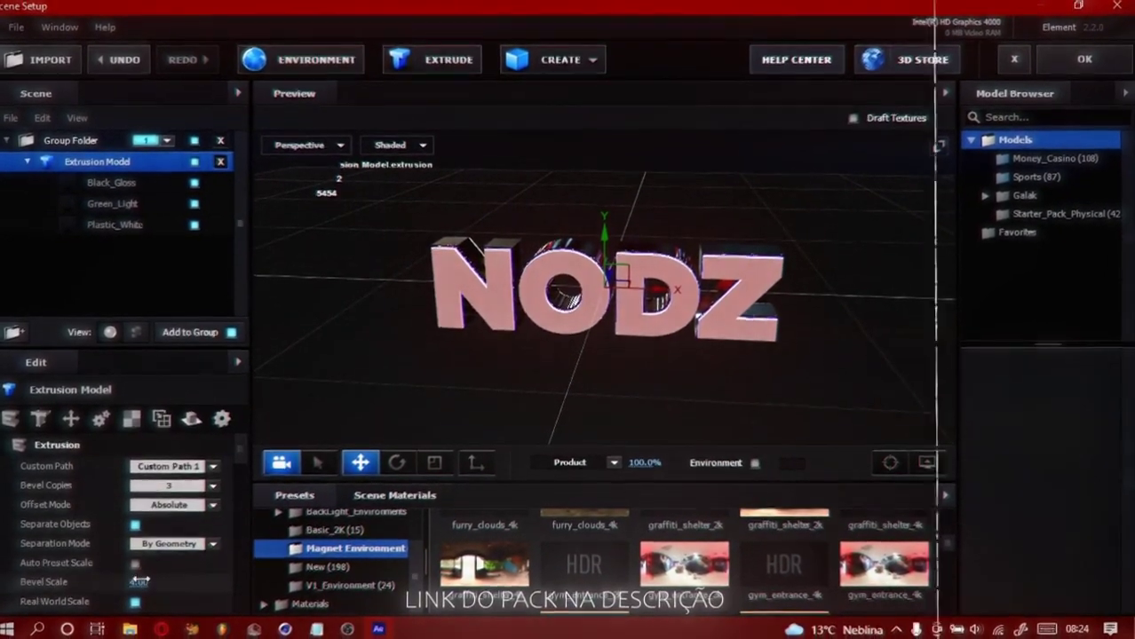
left_click_drag(140, 582, 126, 588)
left_click(137, 584)
type("5")
key("Return")
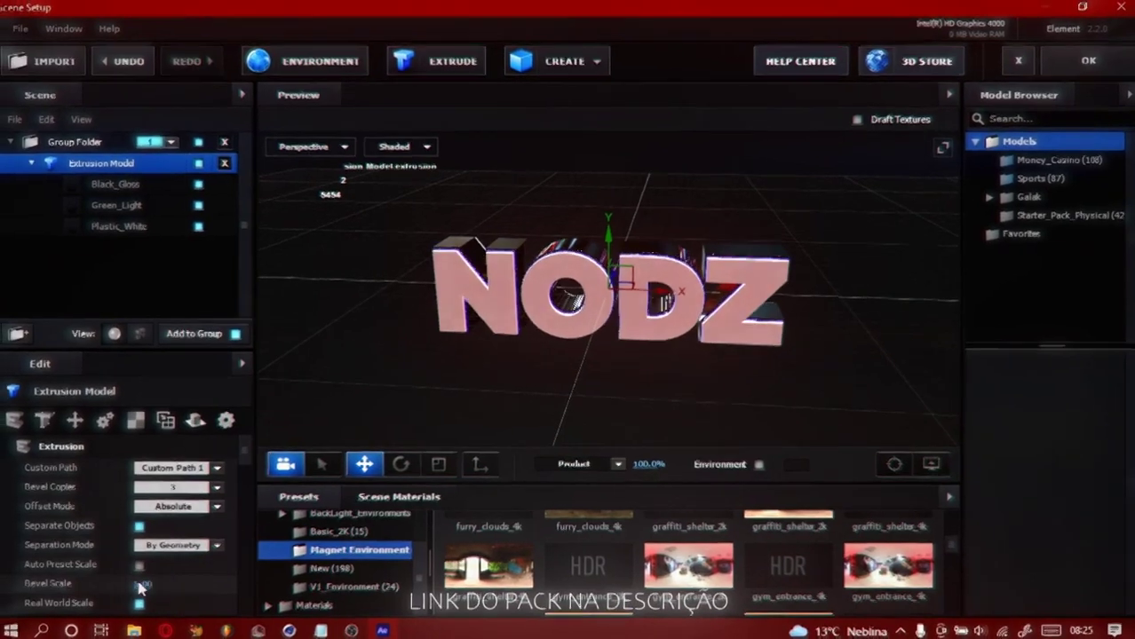
left_click_drag(592, 392, 620, 388)
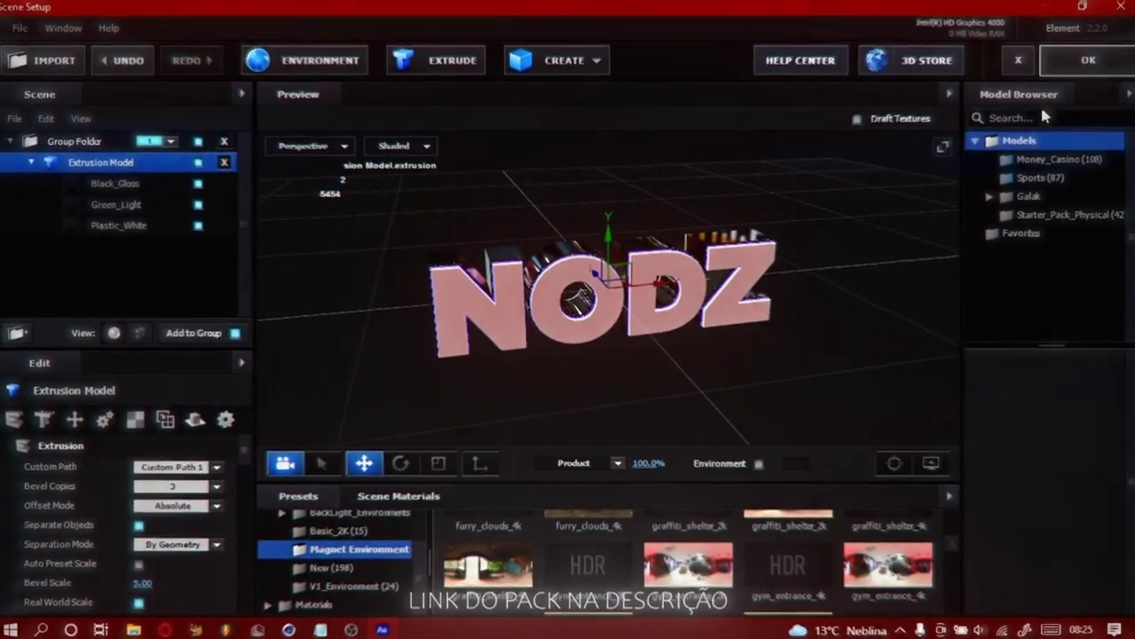
Assign Aux Transform Channel 1 to Path 1, the letter O of the extrusion model.
left_click(29, 162)
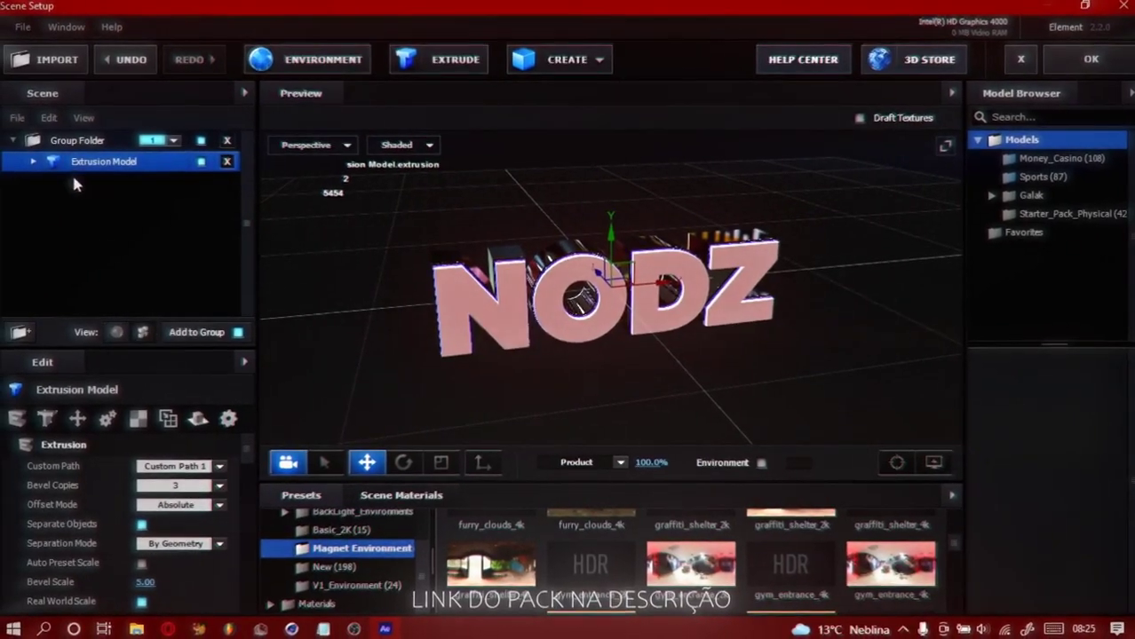
left_click(28, 162)
left_click(94, 205)
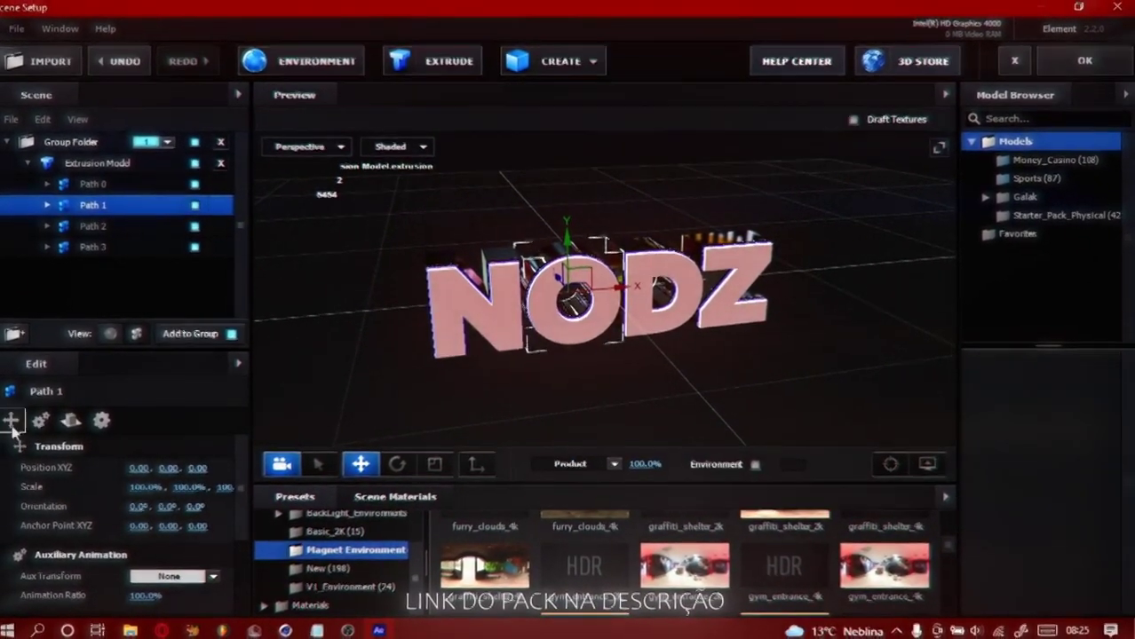
scroll(147, 479, "down", 2)
left_click(156, 466)
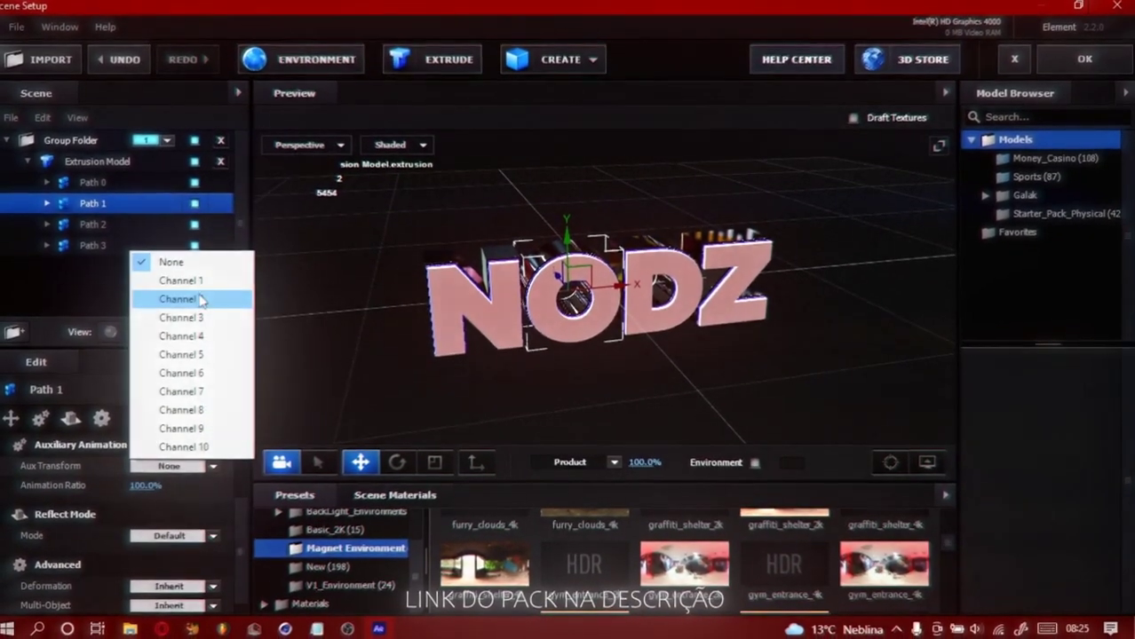
left_click(182, 298)
left_click(174, 465)
left_click(191, 279)
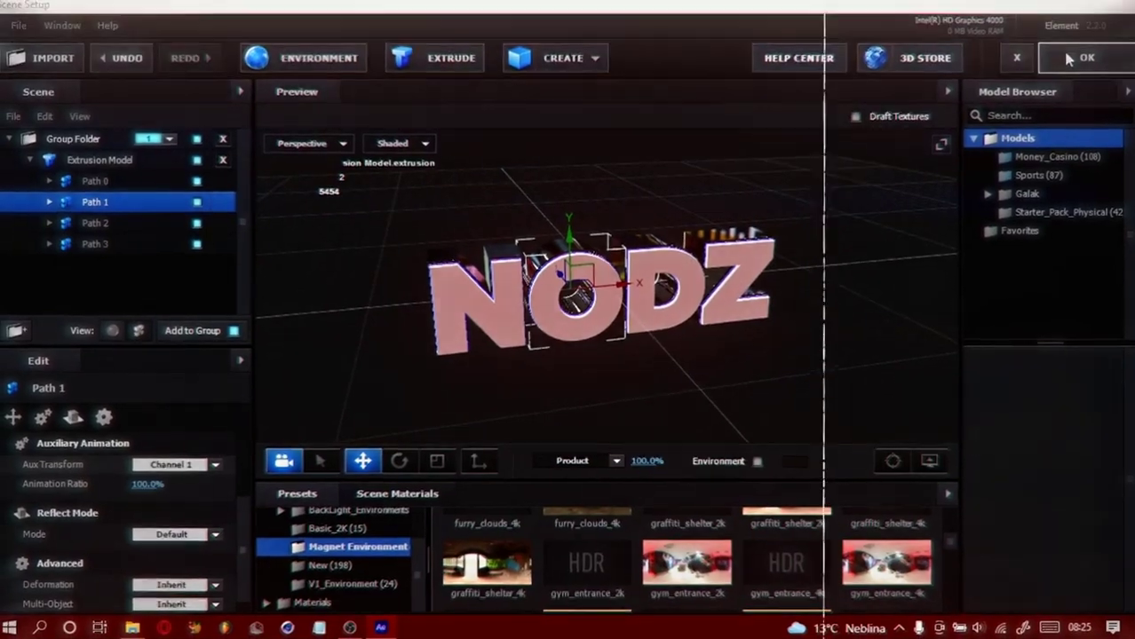
Accept the scene setup and turn the Branco Sólido 1 layer into a 3D layer.
left_click(1063, 52)
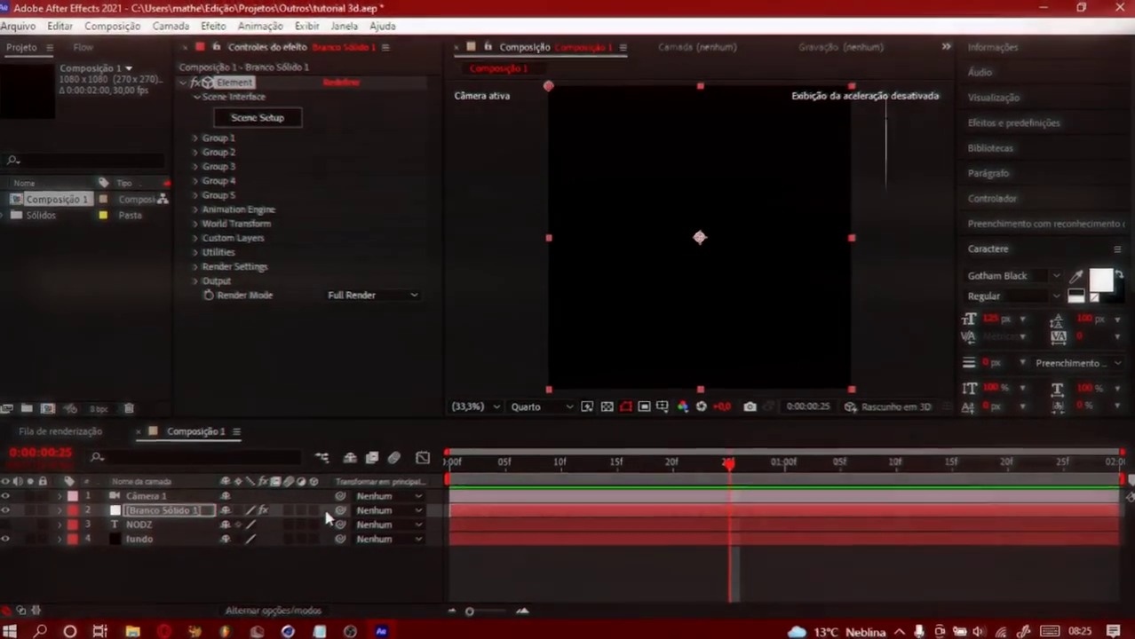
left_click(318, 511)
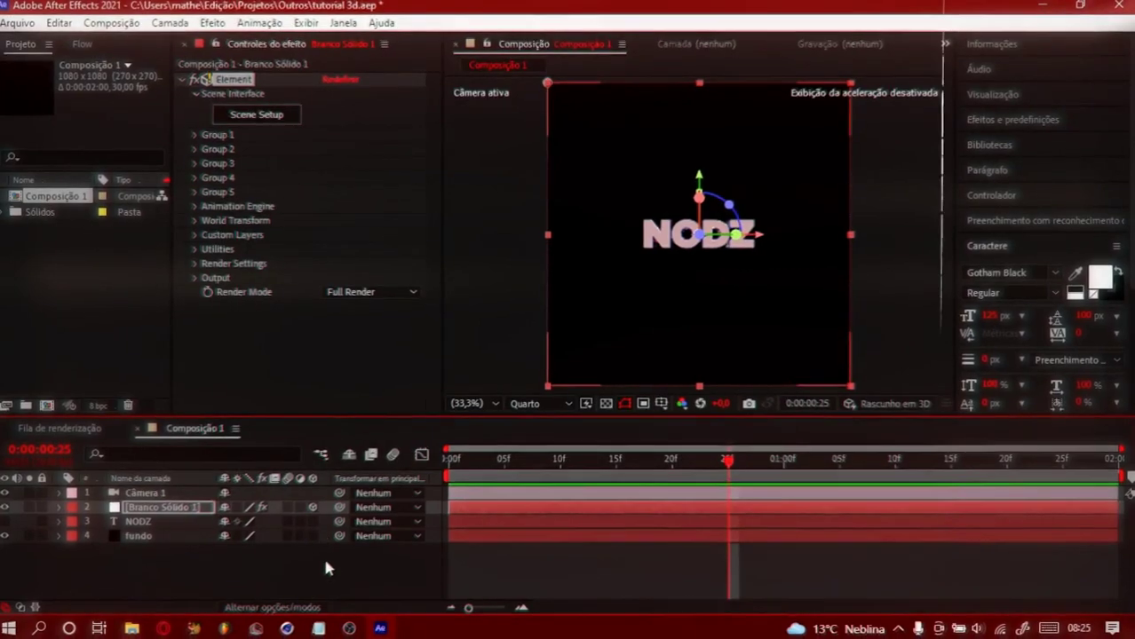
left_click(323, 555)
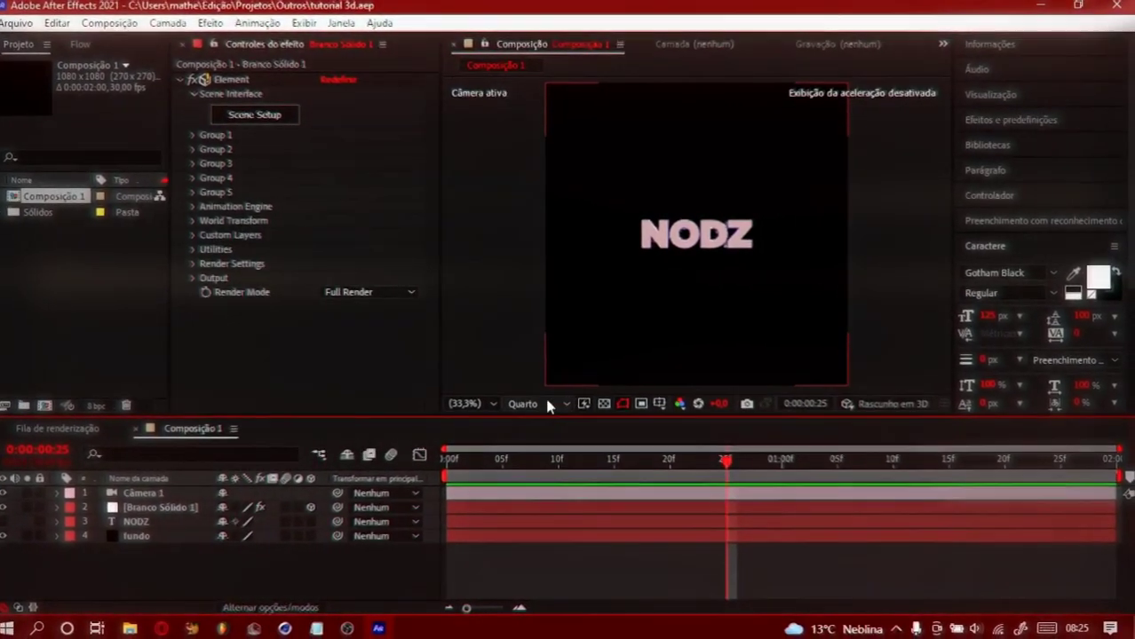
Keyframe Group 1's Particle Size and Y Rotation at 0:00:01:29 on Branco Sólido 1 and return to the first frame.
left_click(174, 511)
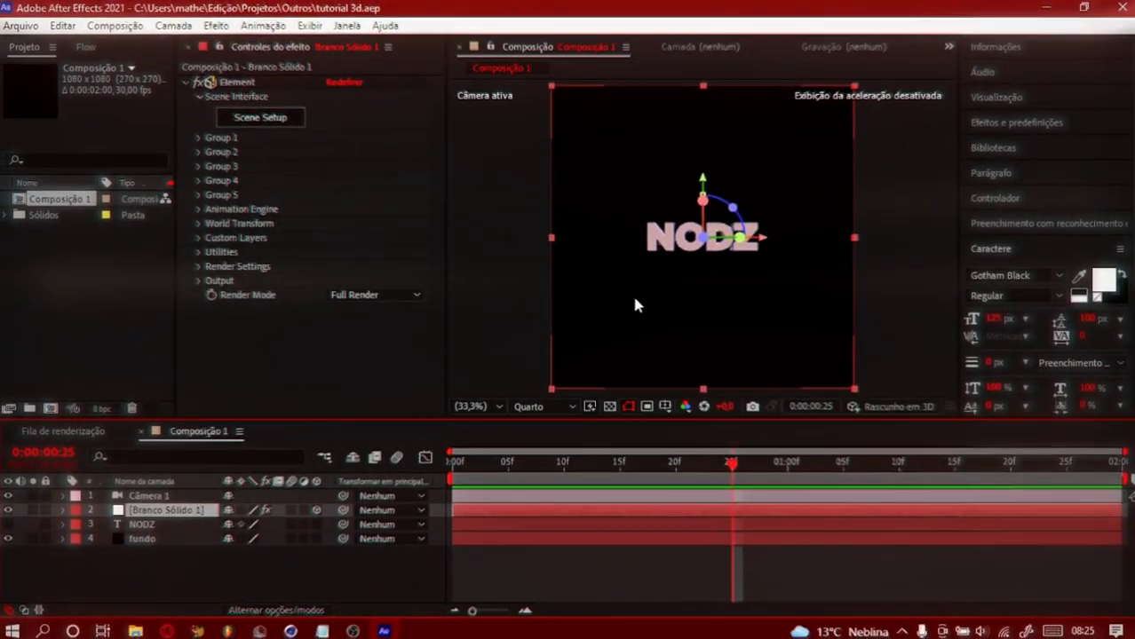
left_click(1108, 463)
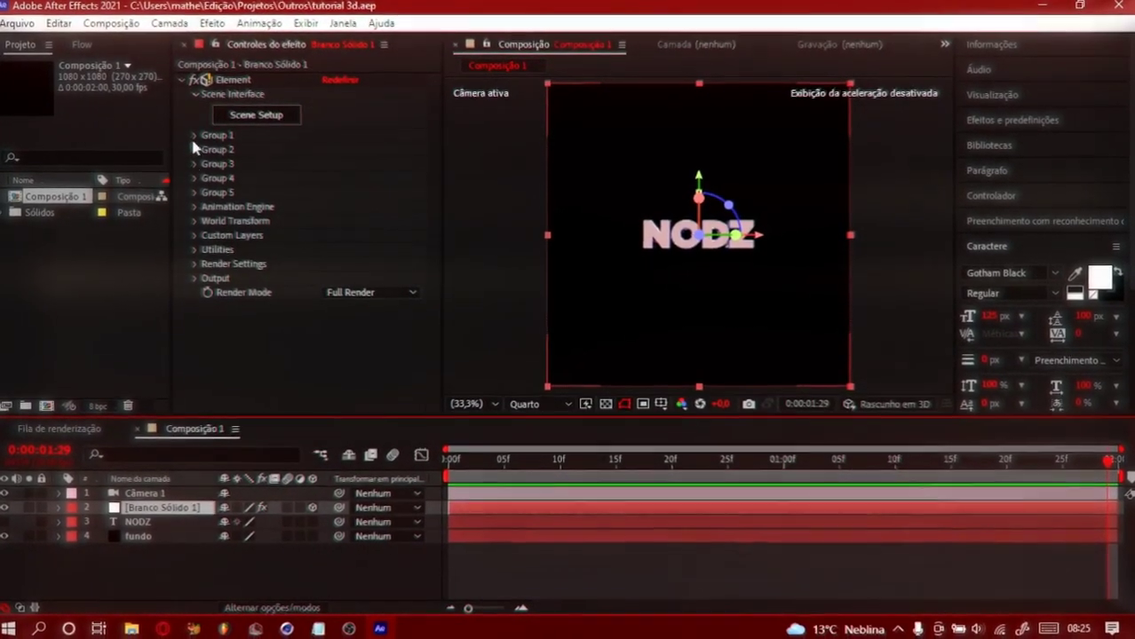
left_click(193, 138)
left_click(211, 181)
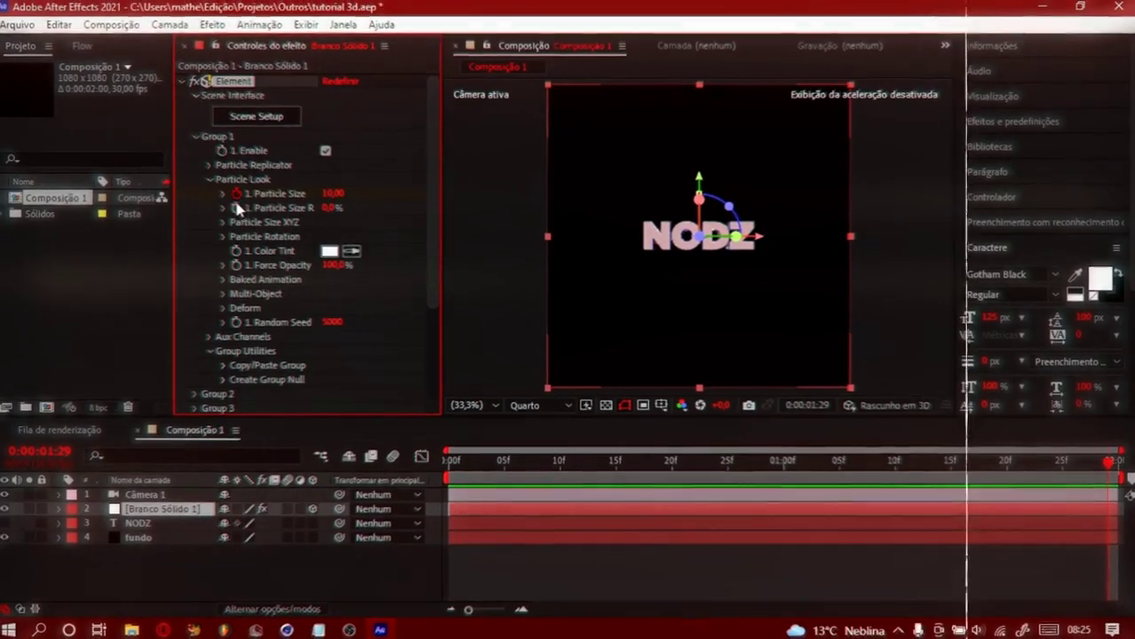
left_click(223, 235)
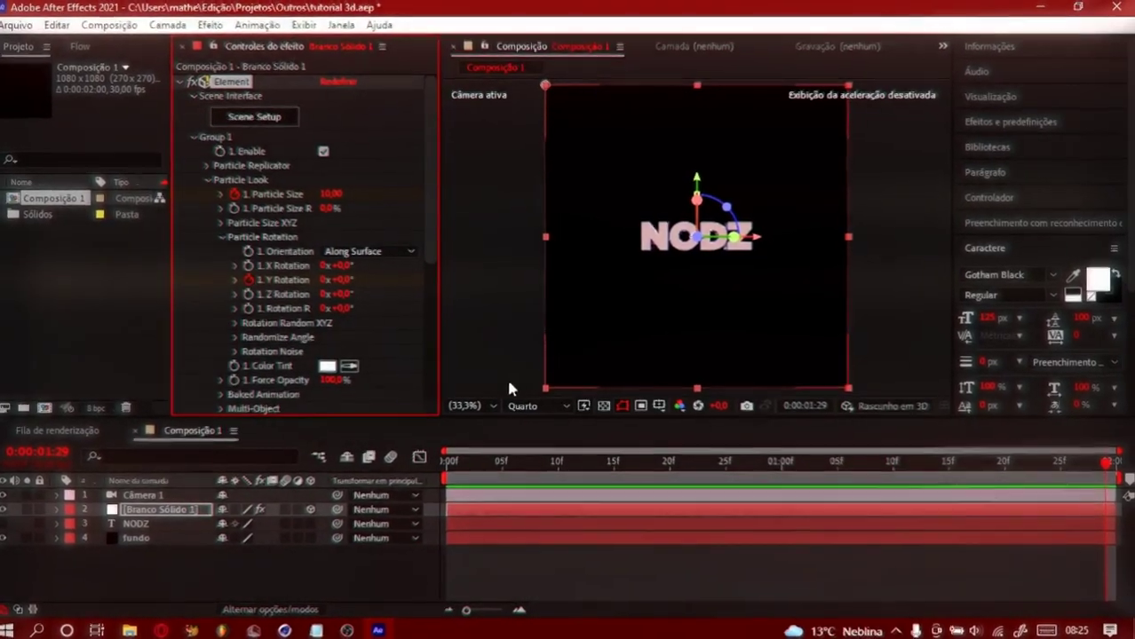
key("u")
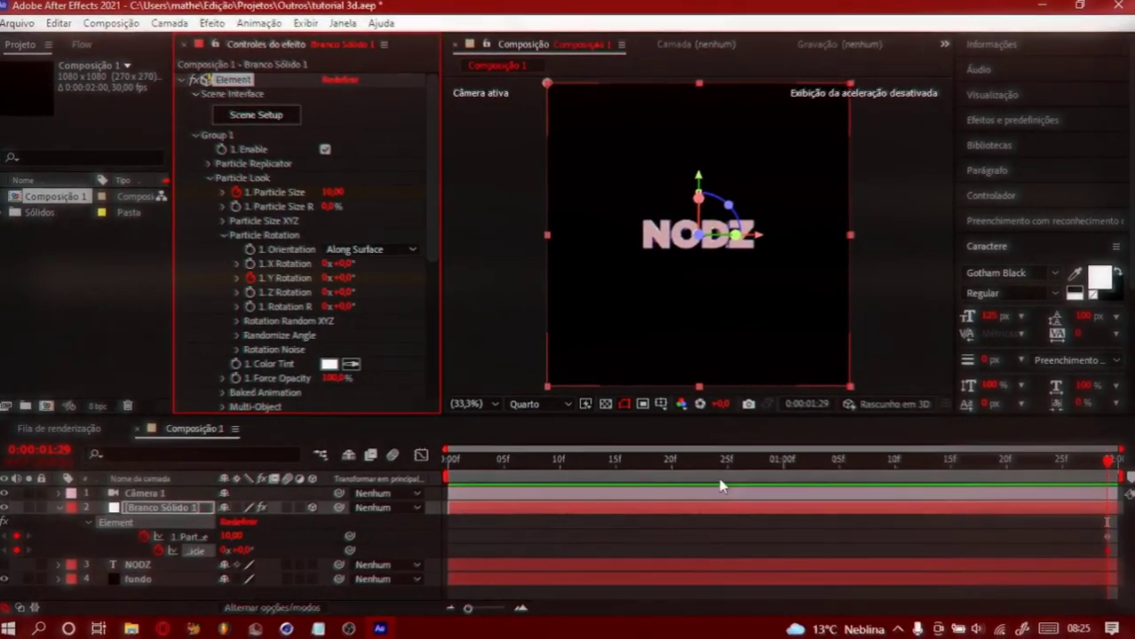
key("Home")
Set the first-frame keyframes to Particle Size 5 and Y Rotation 45°.
left_click(231, 537)
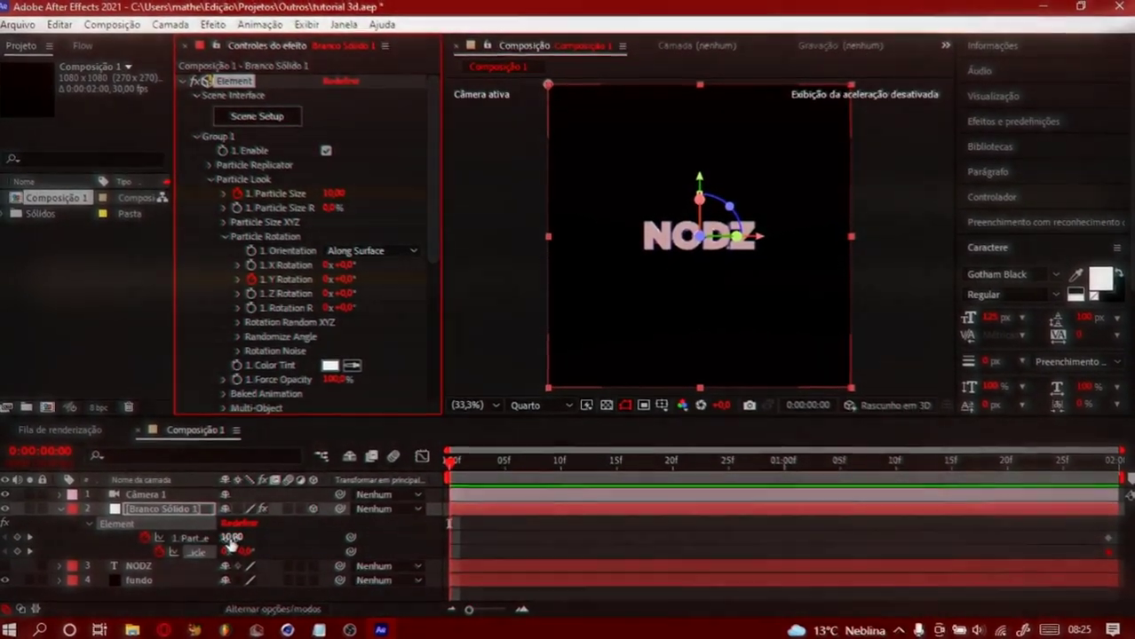
type("5")
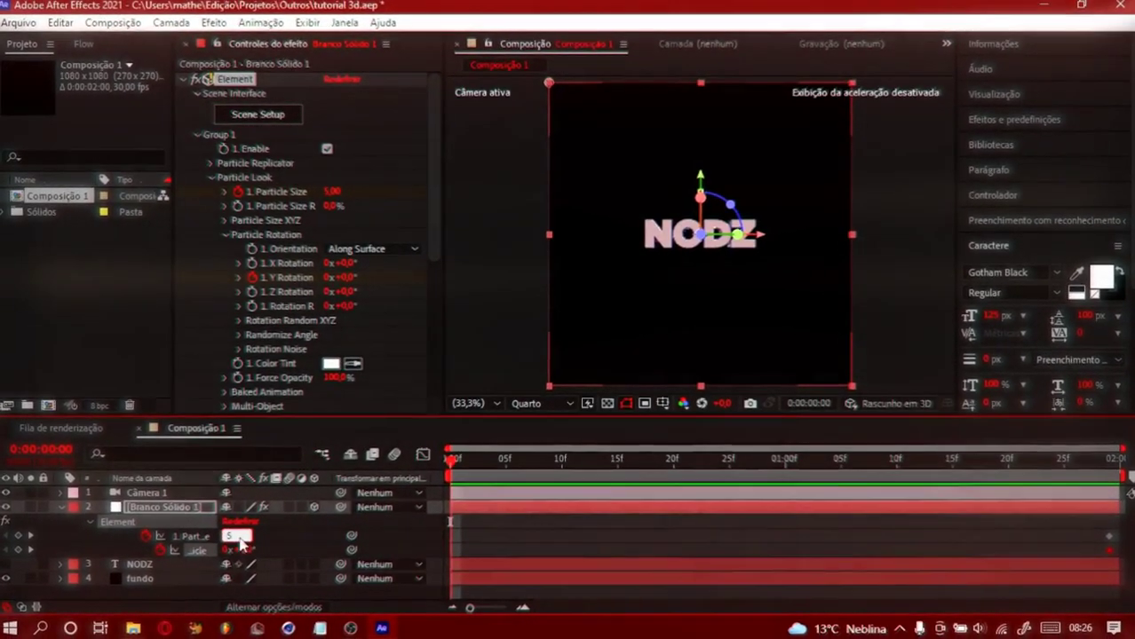
key("Return")
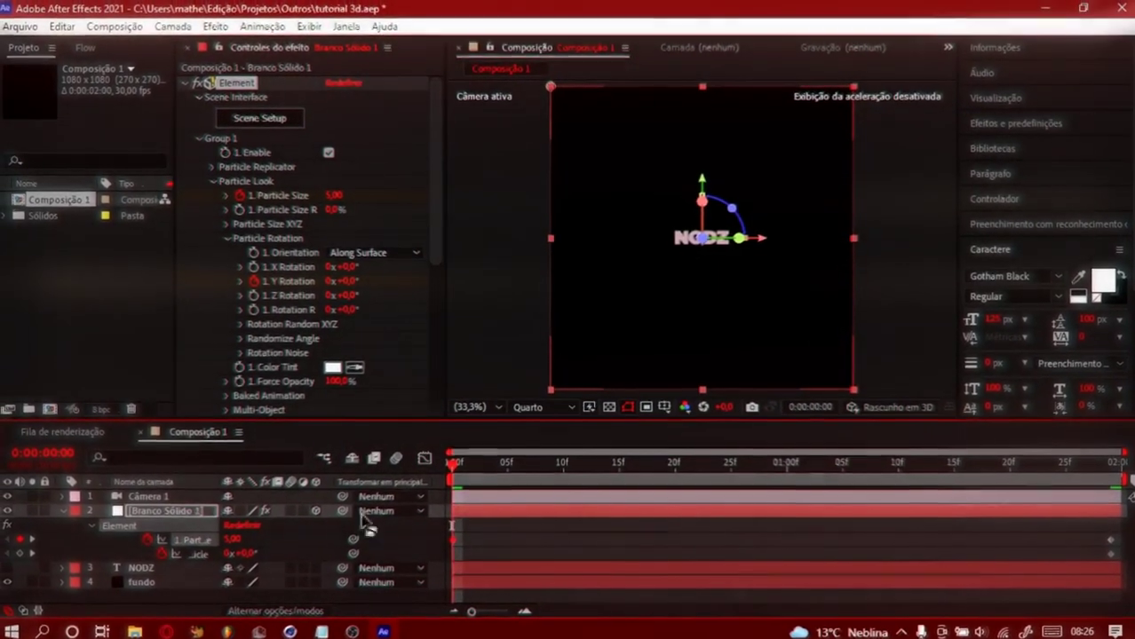
left_click(239, 550)
type("45")
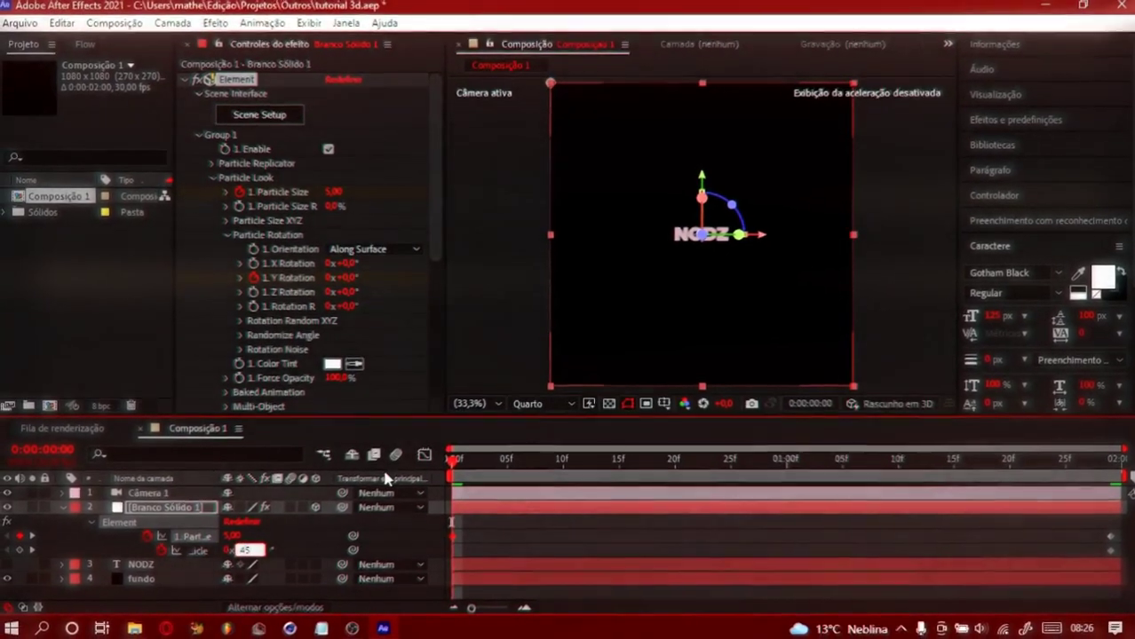
key("Return")
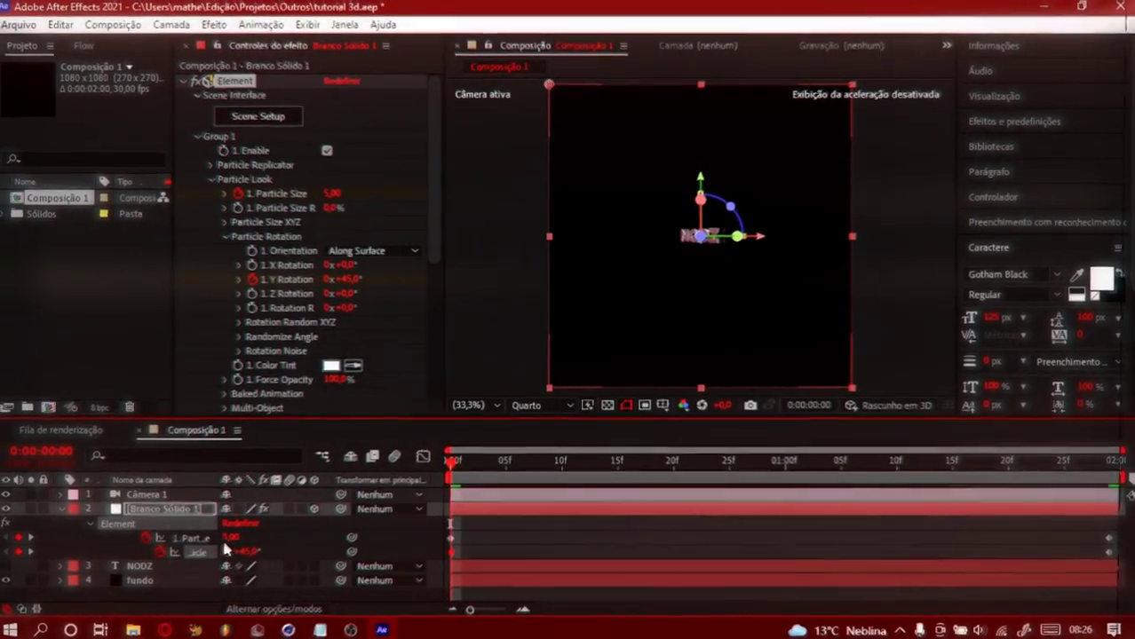
Set the first-frame keyframes to Y Rotation 120° and Particle Size 0.
left_click(244, 551)
type("90")
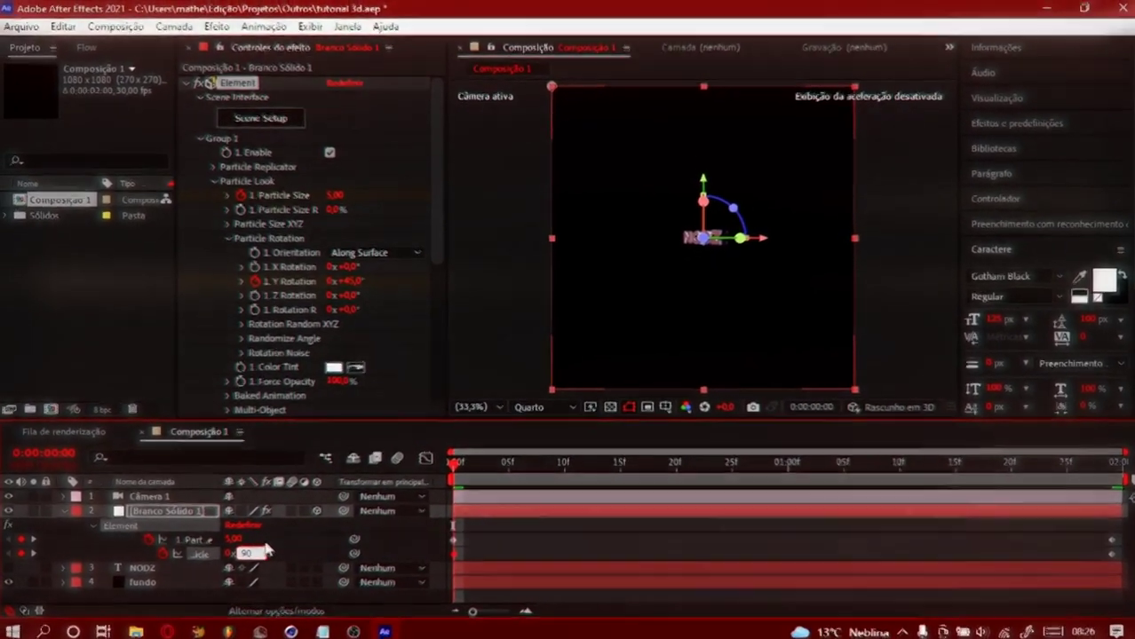
key("BackSpace")
key("BackSpace")
type("120")
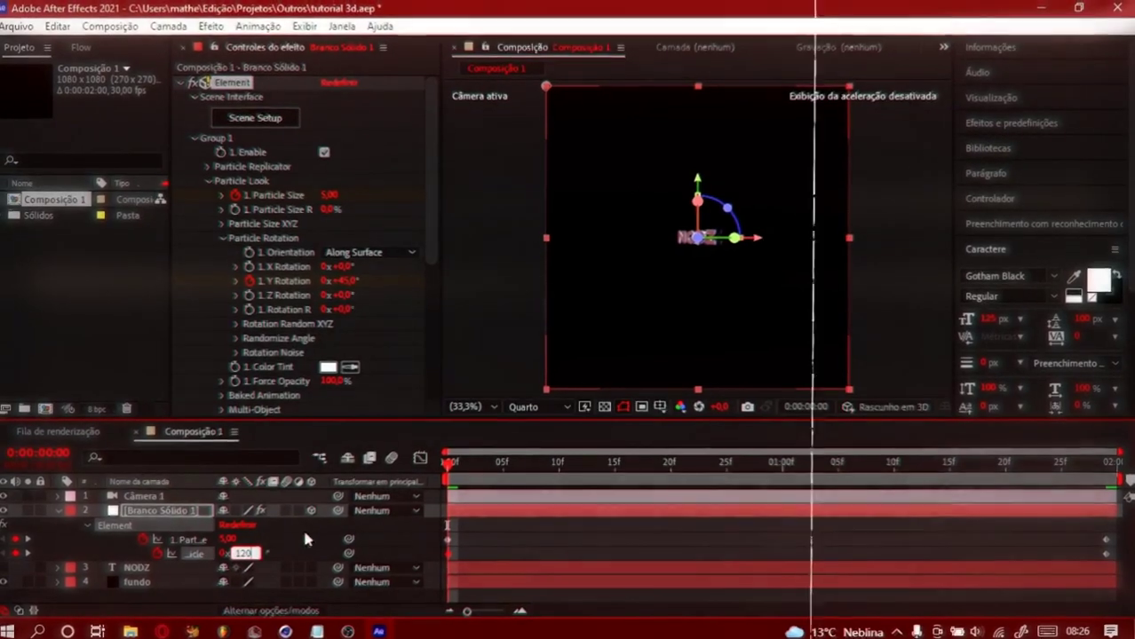
left_click(302, 536)
left_click(231, 538)
type("0")
left_click(302, 539)
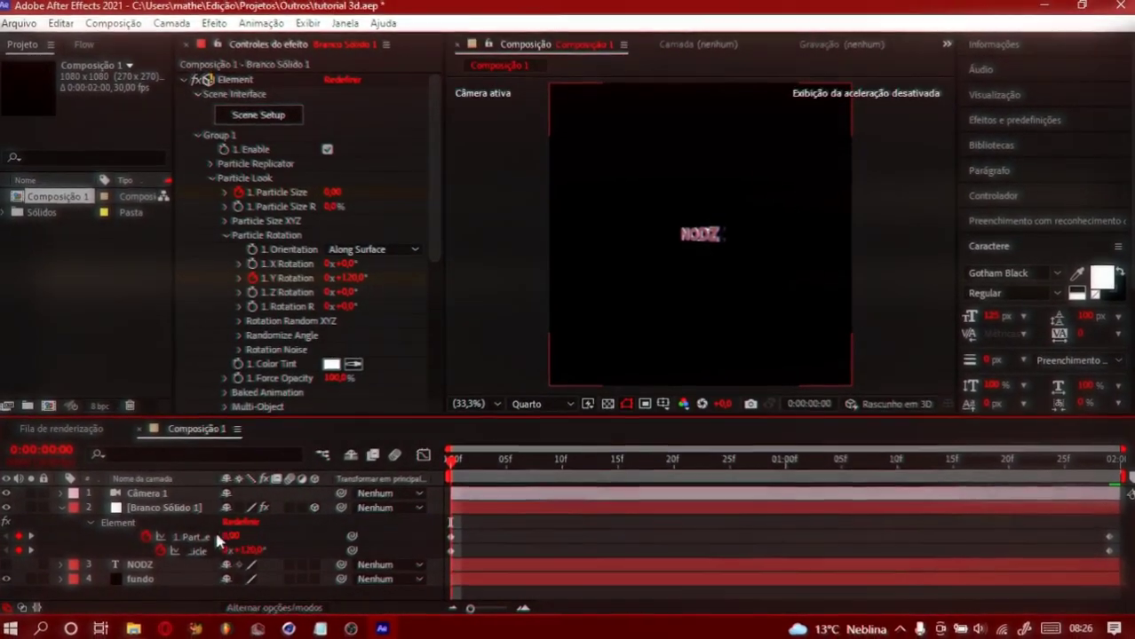
Move the ending keyframes to the end of the composition and apply the Flow "fast" easing curve to all size and rotation keyframes.
left_click_drag(1084, 527, 1122, 560)
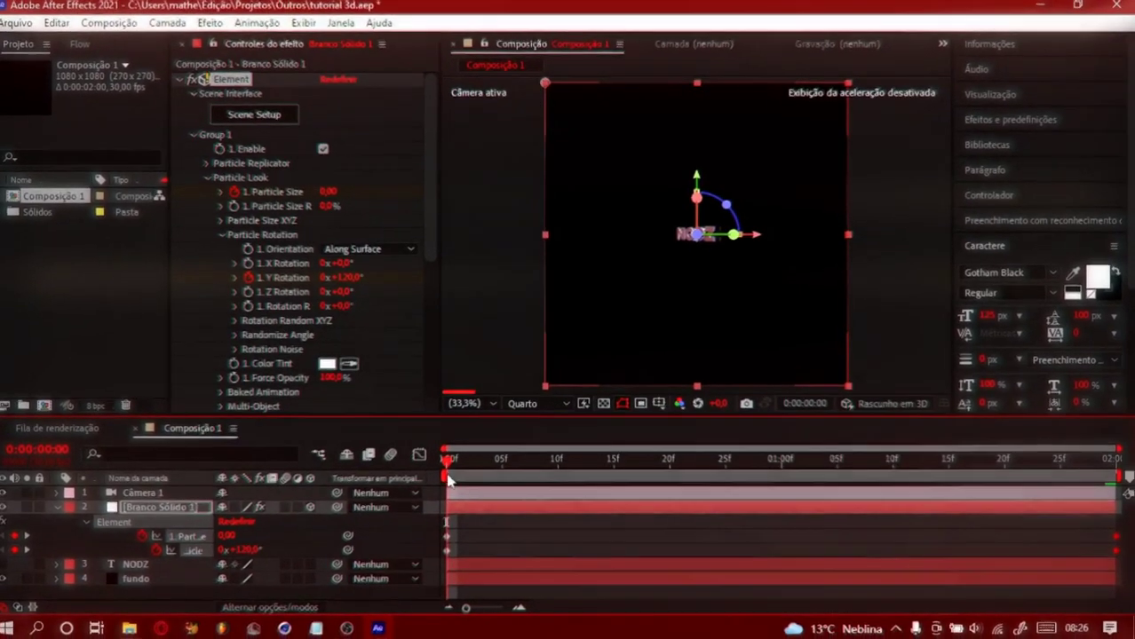
left_click(533, 525)
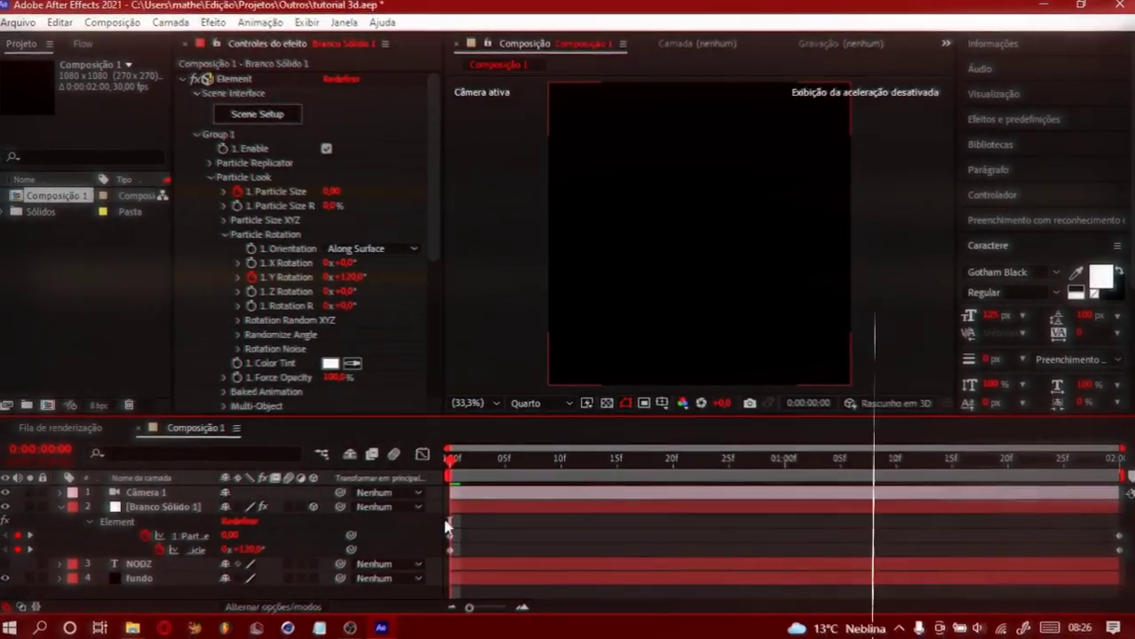
left_click_drag(443, 521, 1132, 571)
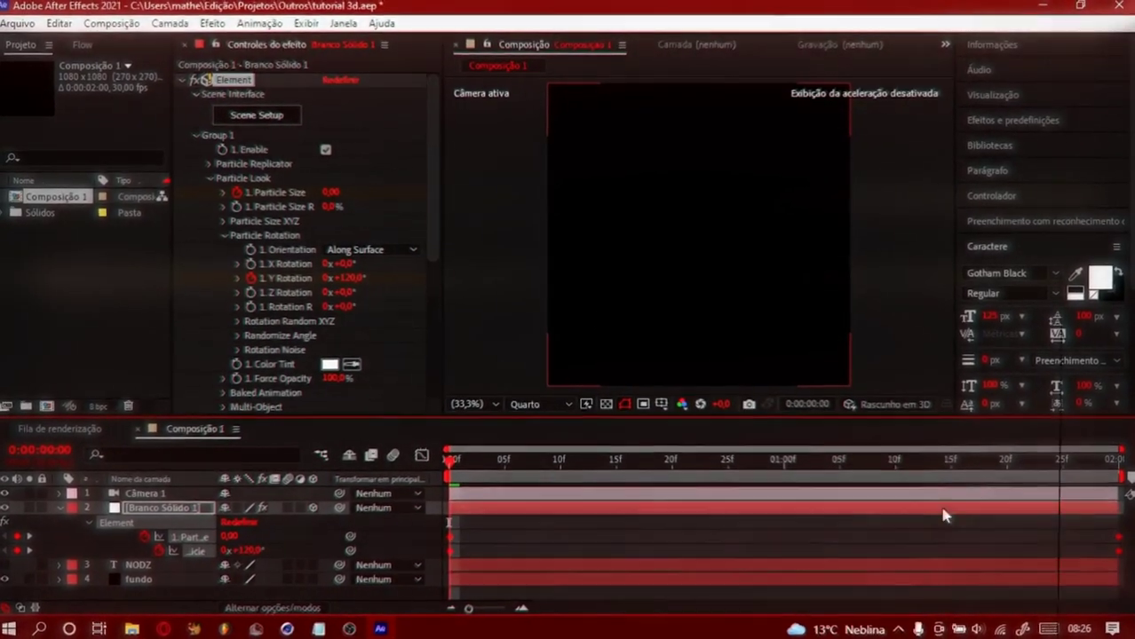
left_click(82, 44)
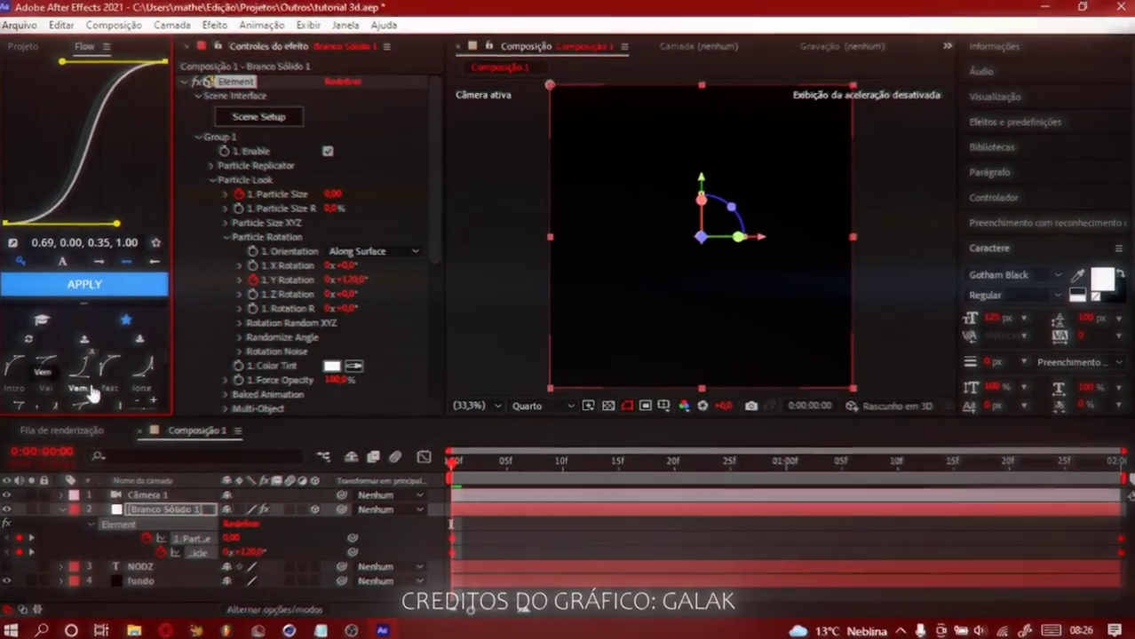
left_click(107, 364)
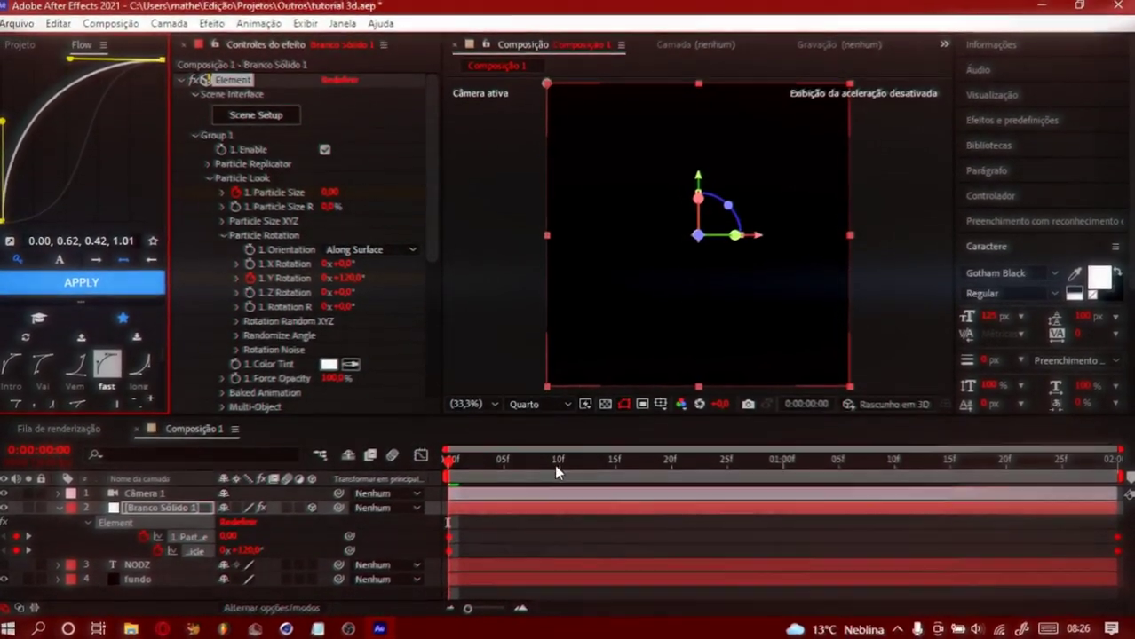
left_click(559, 462)
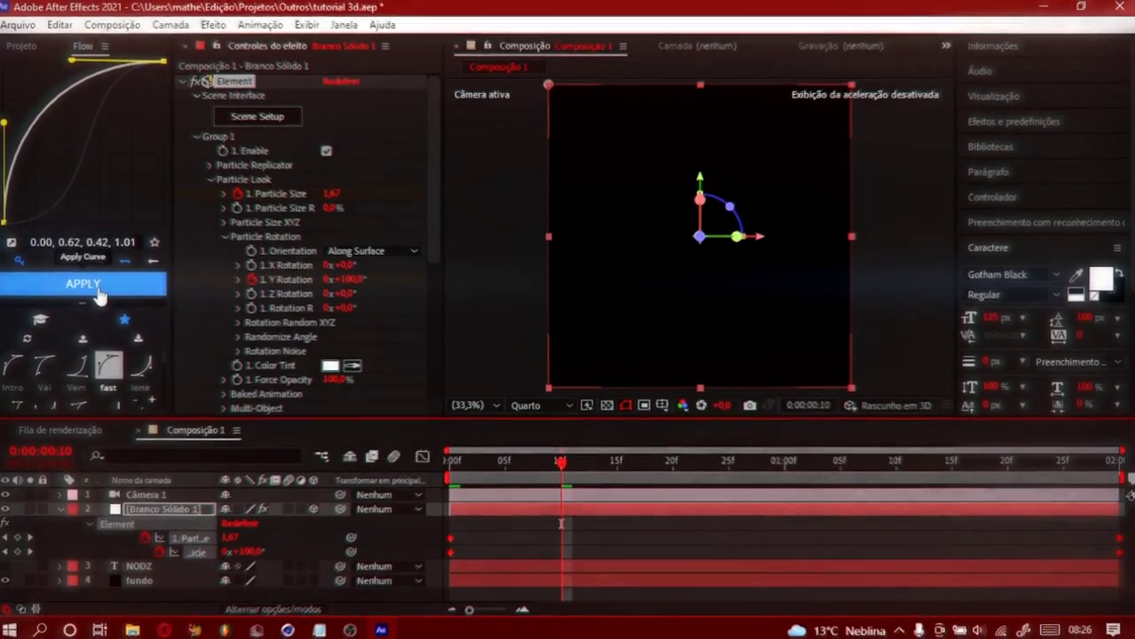
left_click(100, 296)
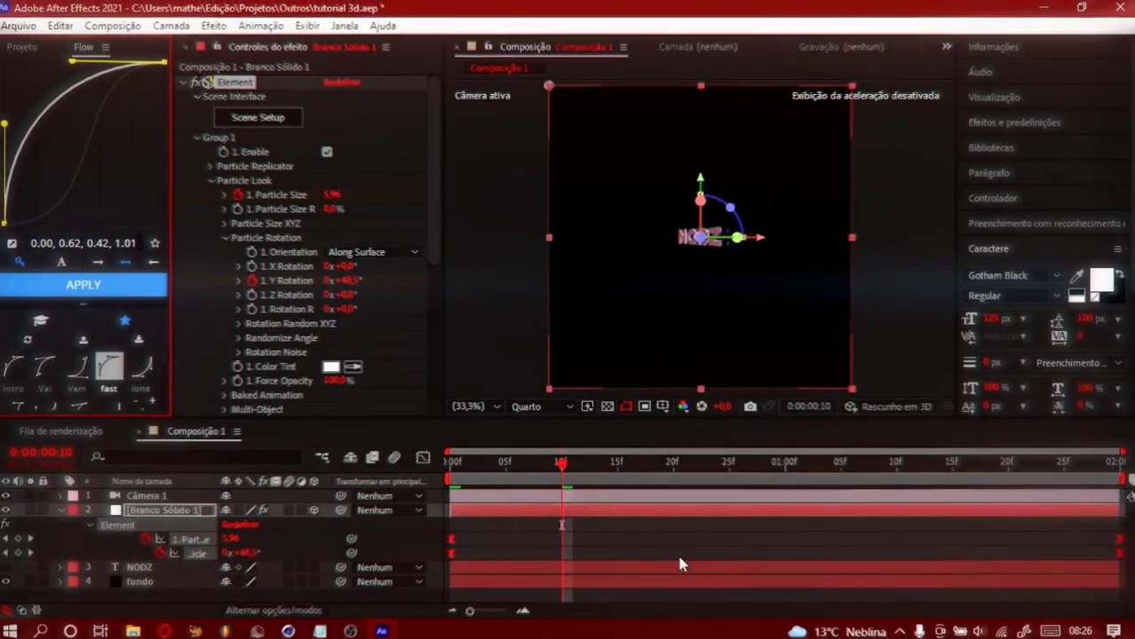
left_click(679, 555)
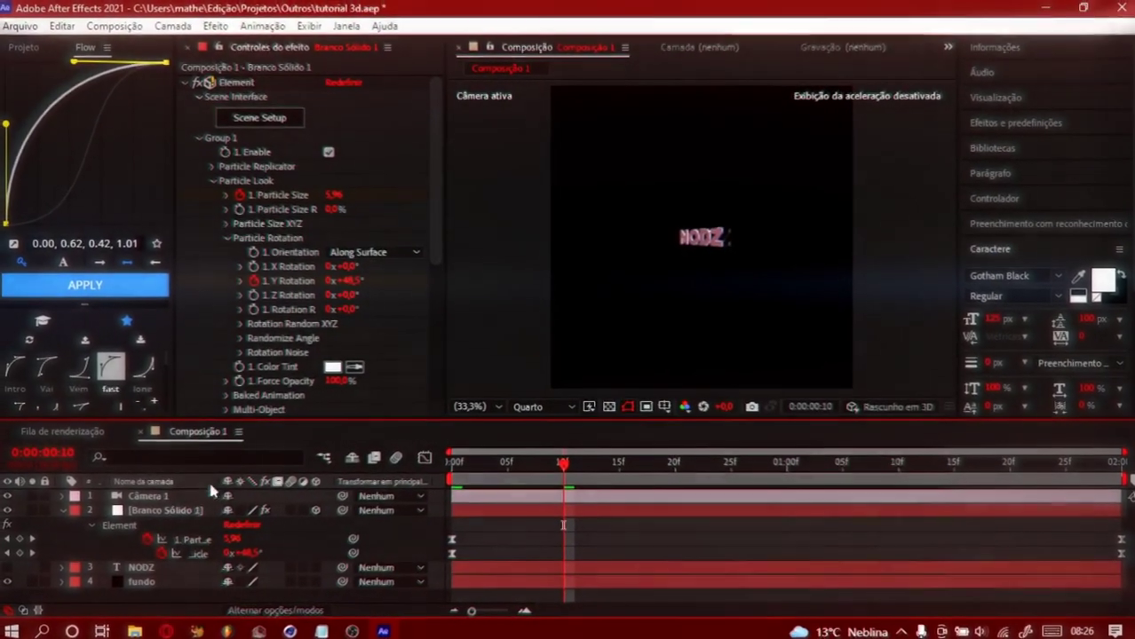
Return to the first frame and enable Multi-Object in Group 1's Particle Look settings.
left_click(453, 468)
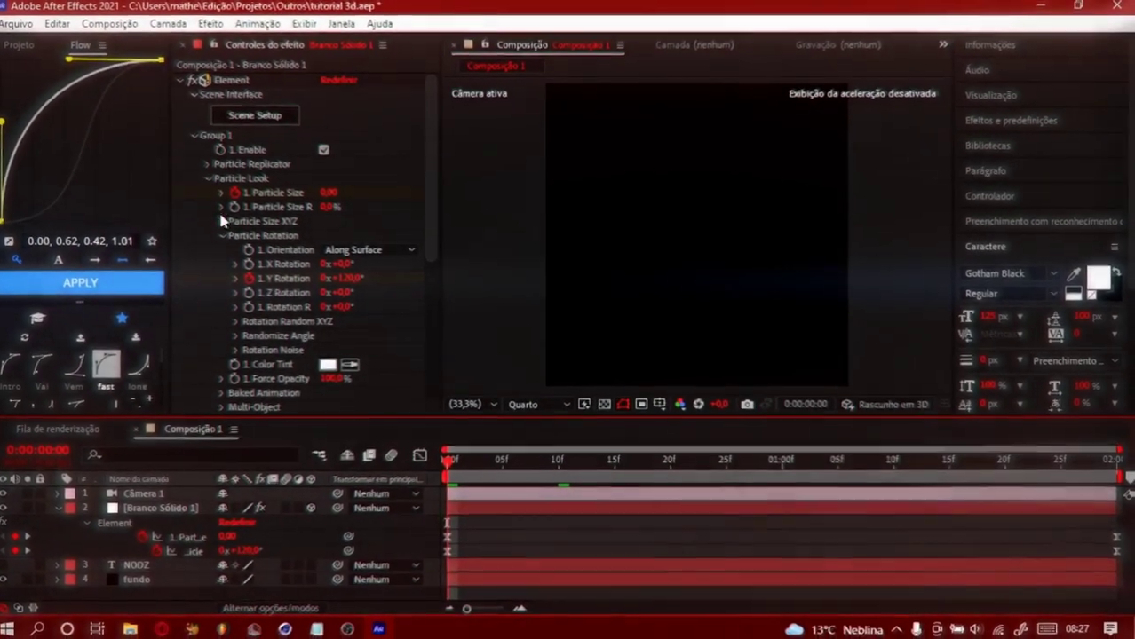
left_click(226, 239)
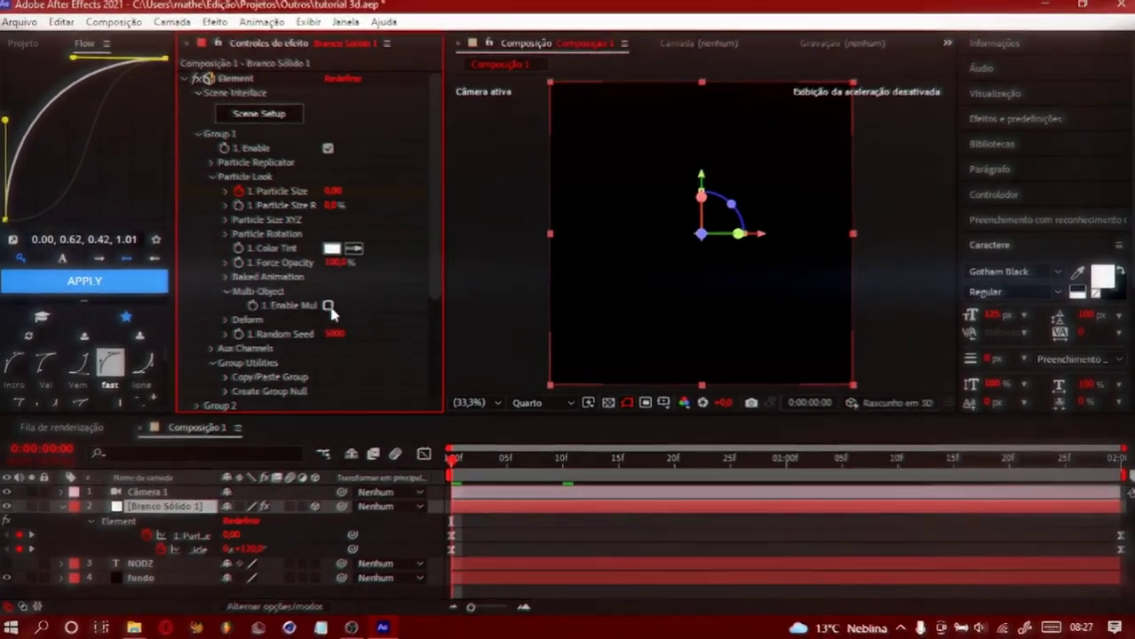
scroll(326, 313, "down", 8)
left_click(327, 308)
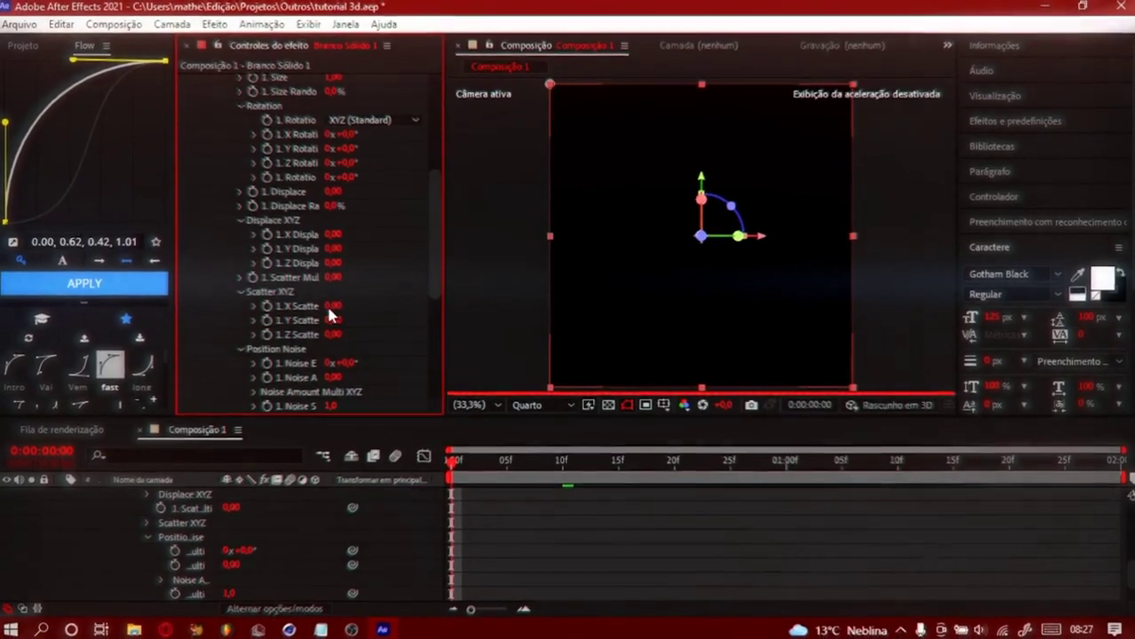
Create first-frame keyframes for the Multi-Object Rotation and Scatter Multiplier and for the Particle X Rotation, and list all animated properties.
scroll(665, 562, "up", 10)
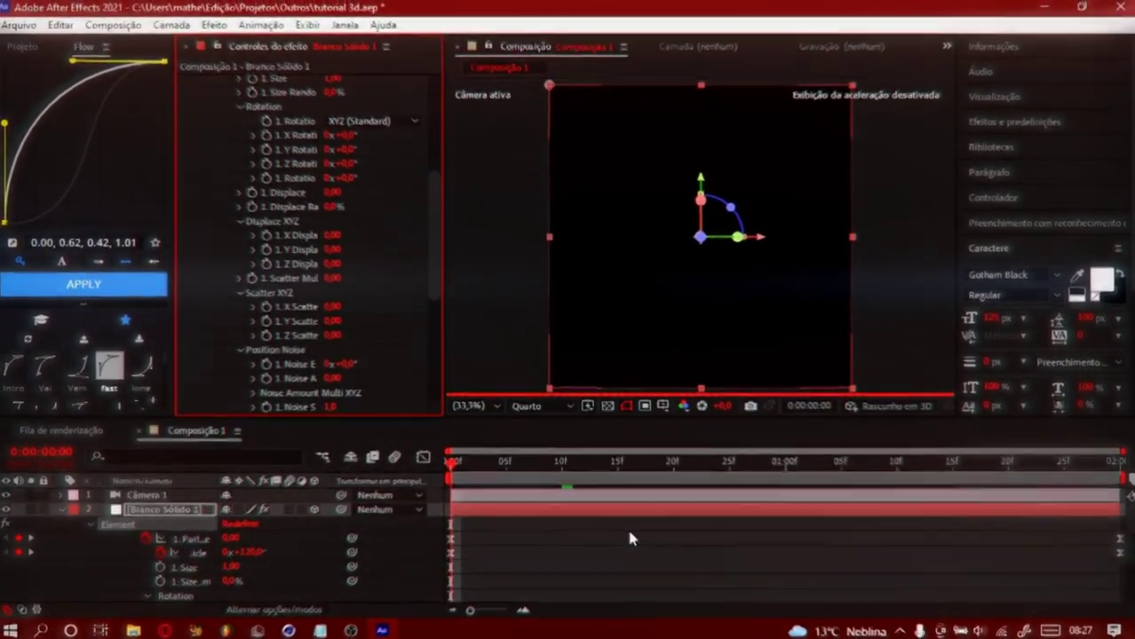
key("u")
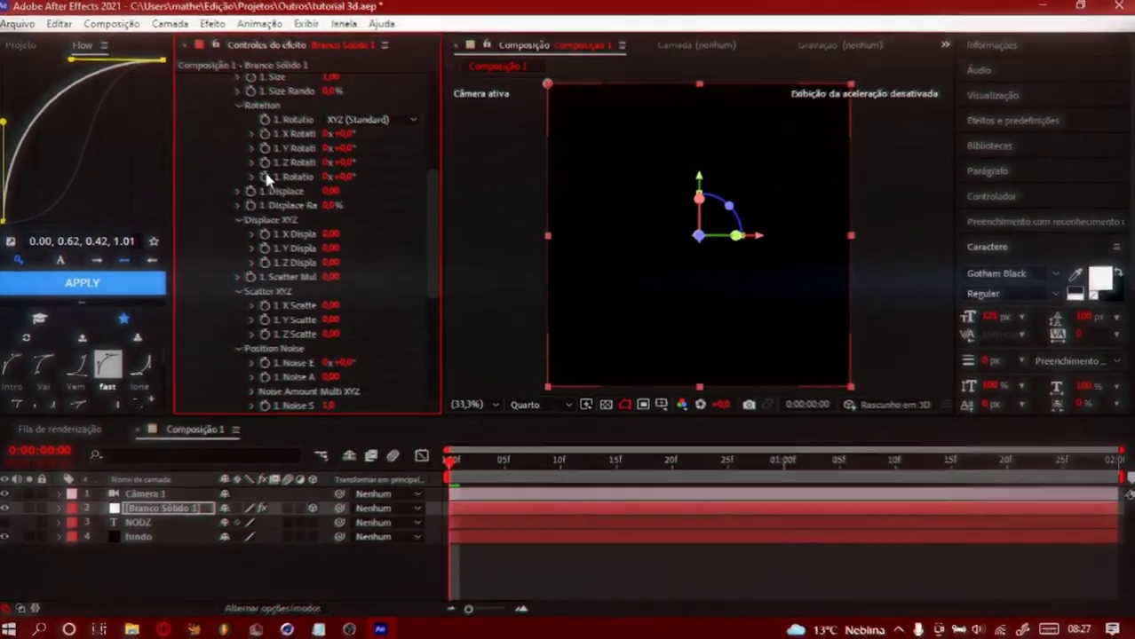
left_click(265, 177)
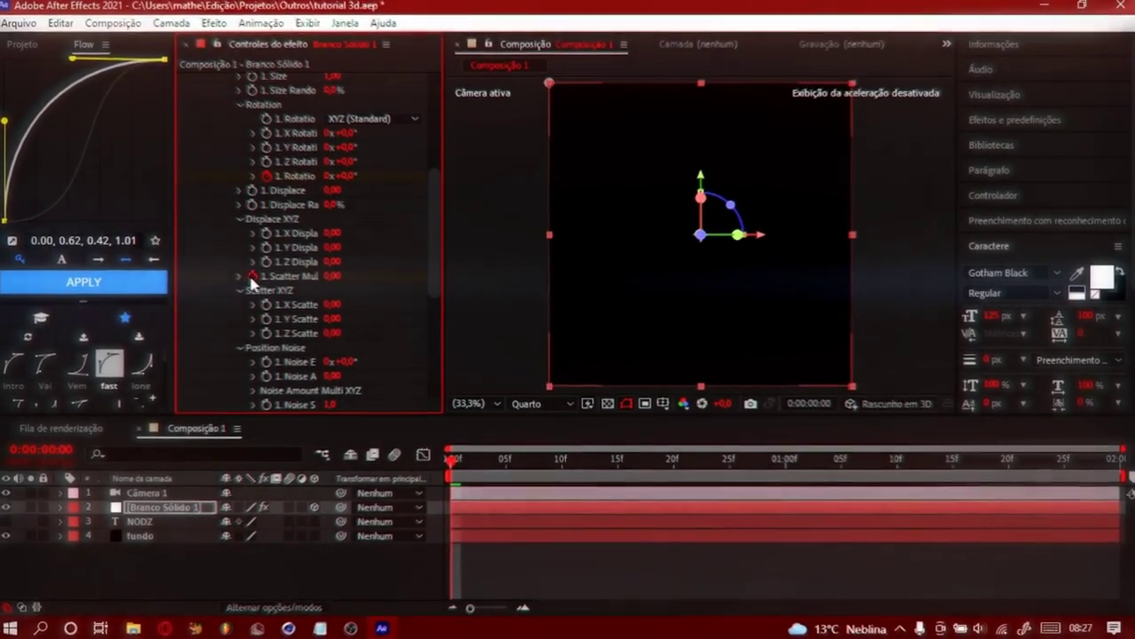
scroll(292, 253, "up", 5)
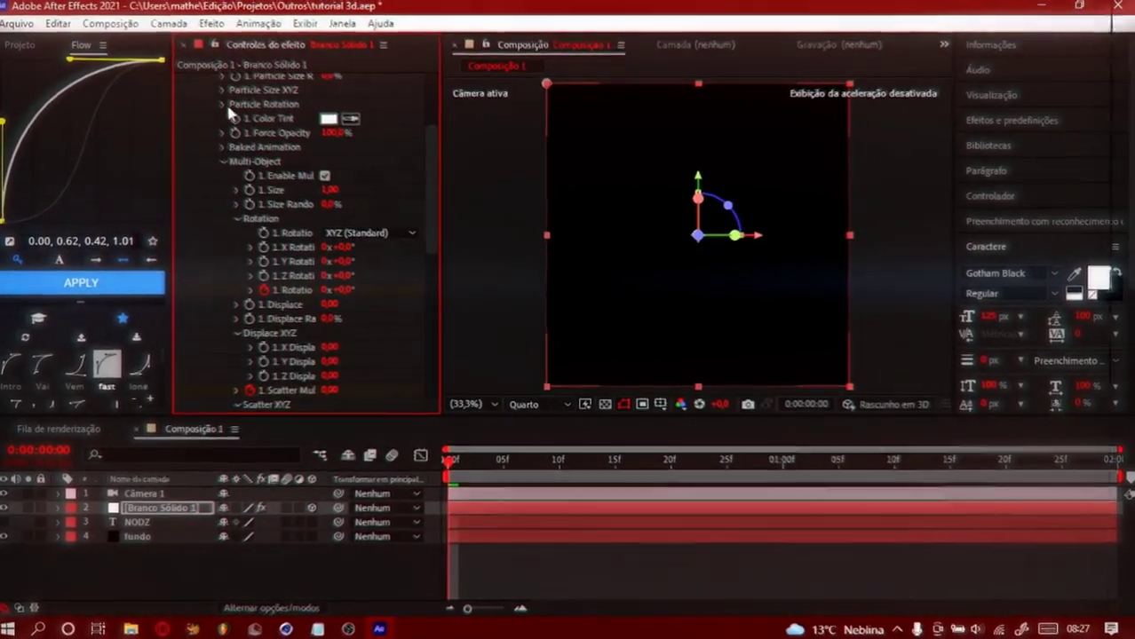
left_click(223, 104)
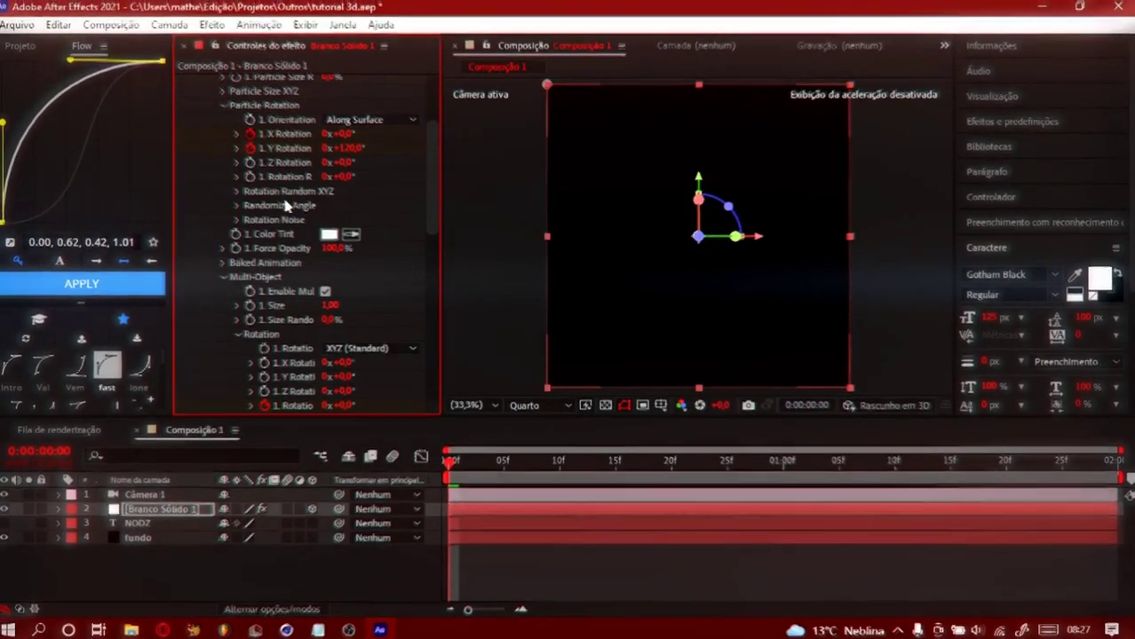
scroll(375, 295, "down", 3)
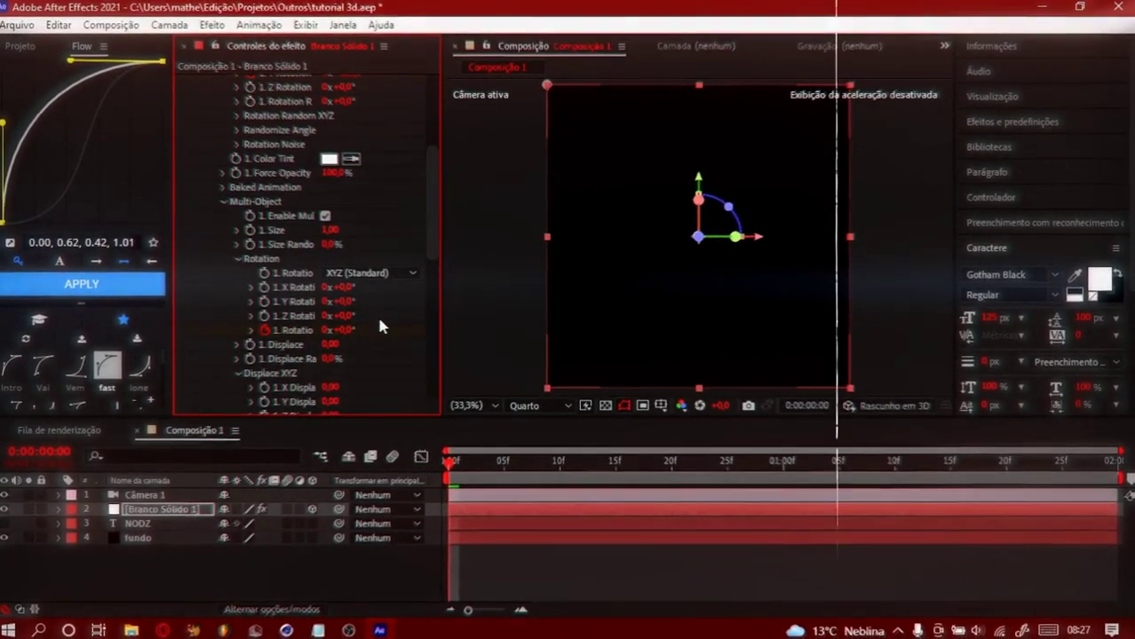
key("u")
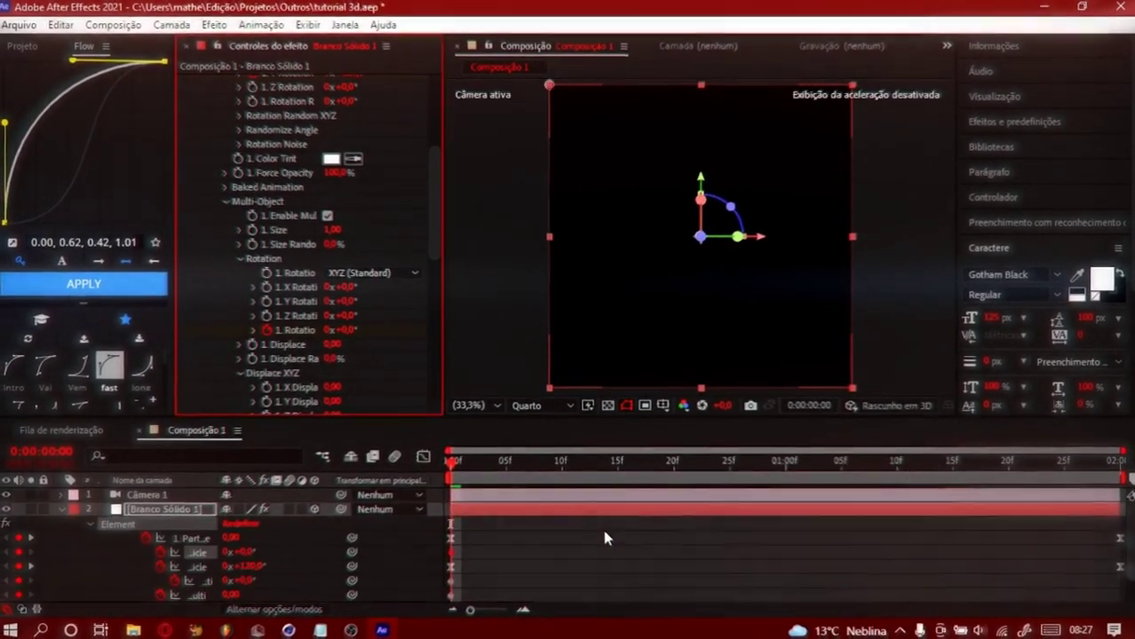
Set the Particle X Rotation to -45° at 0:00:01:29.
left_click(1106, 467)
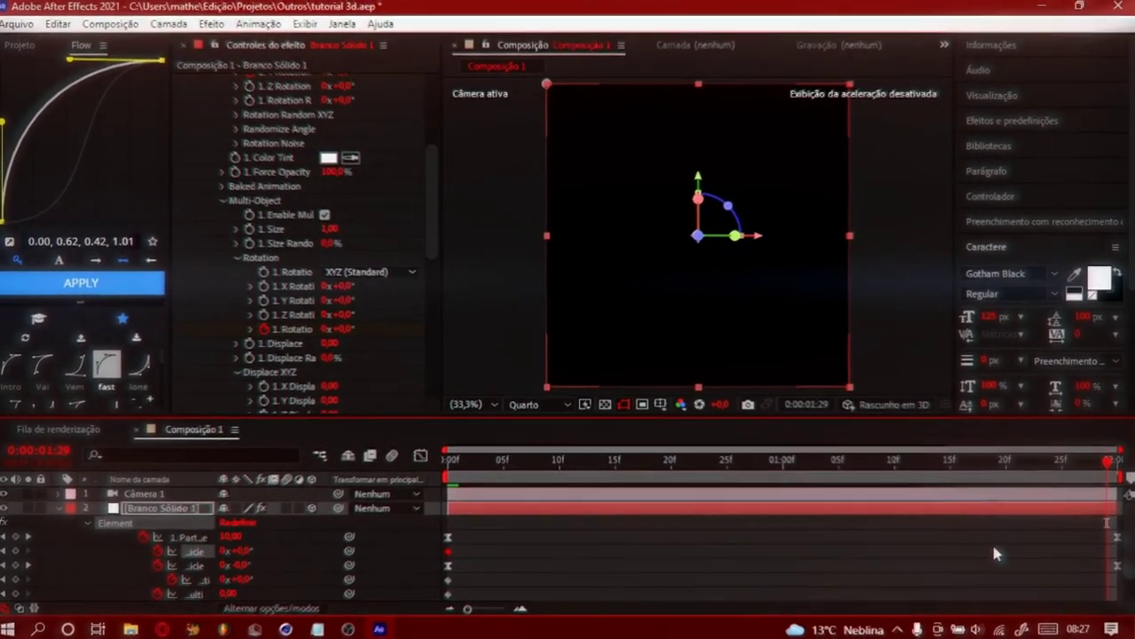
scroll(992, 543, "down", 2)
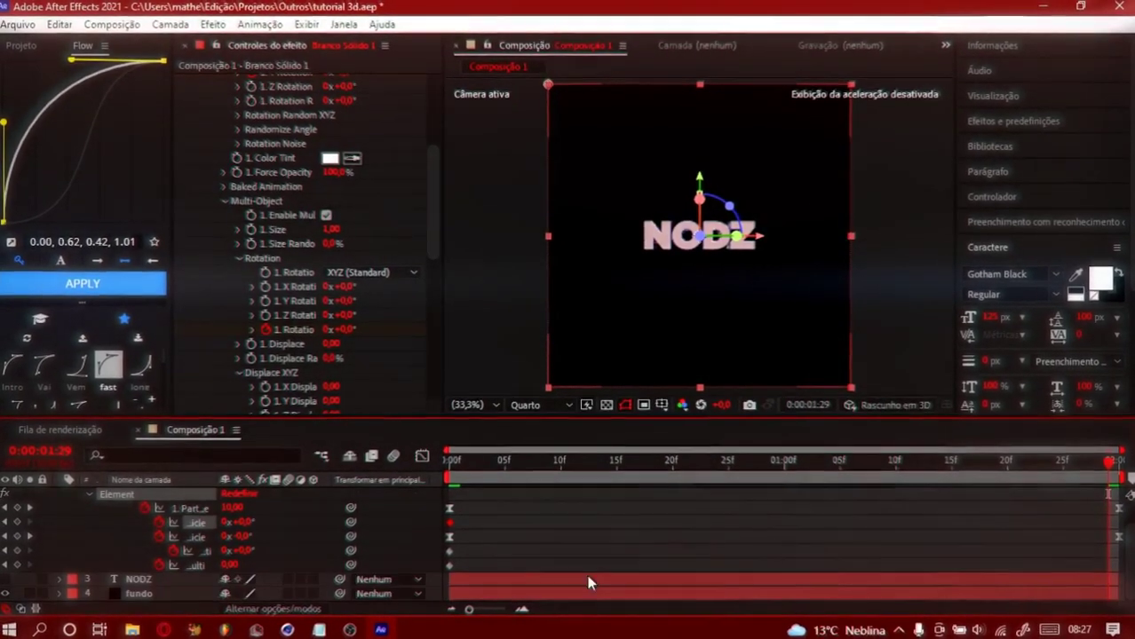
left_click(244, 524)
type("454")
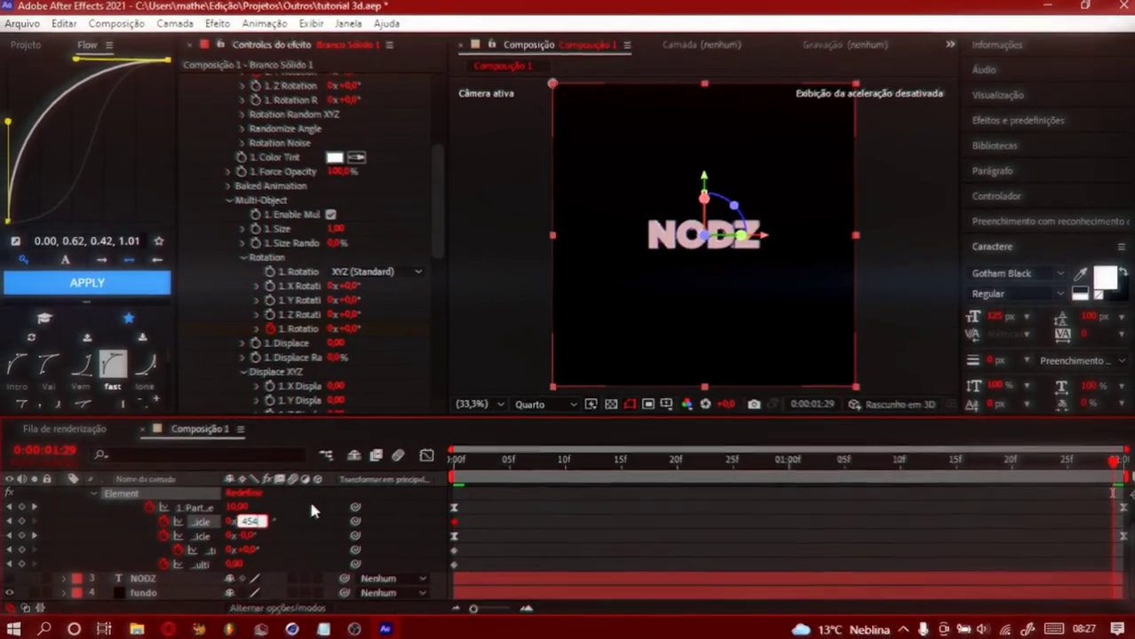
key("Return")
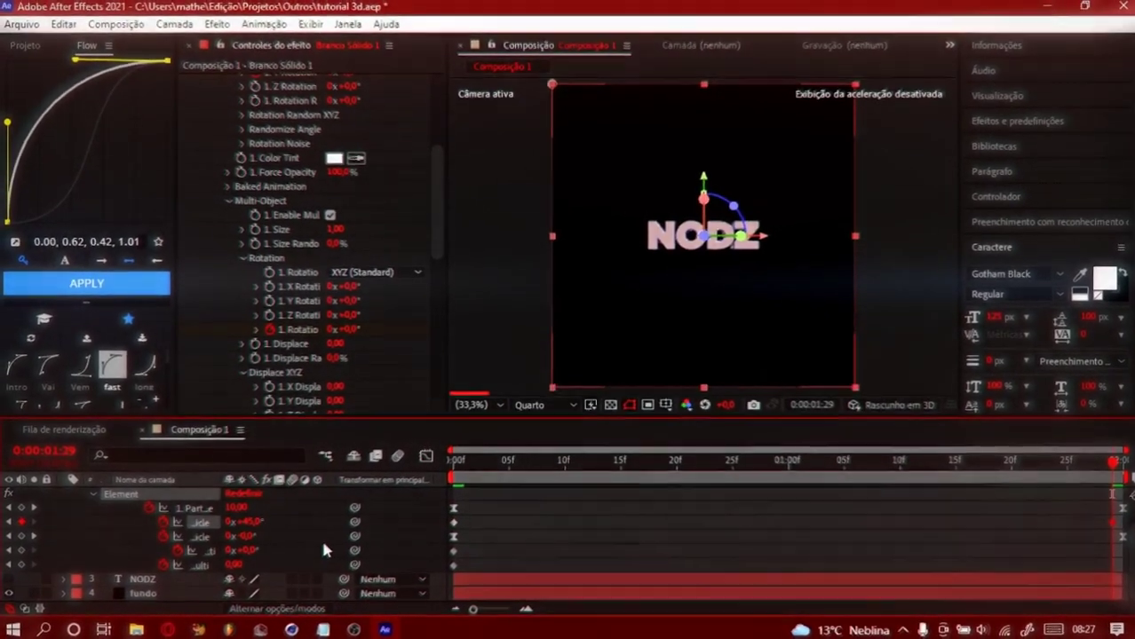
left_click(322, 544)
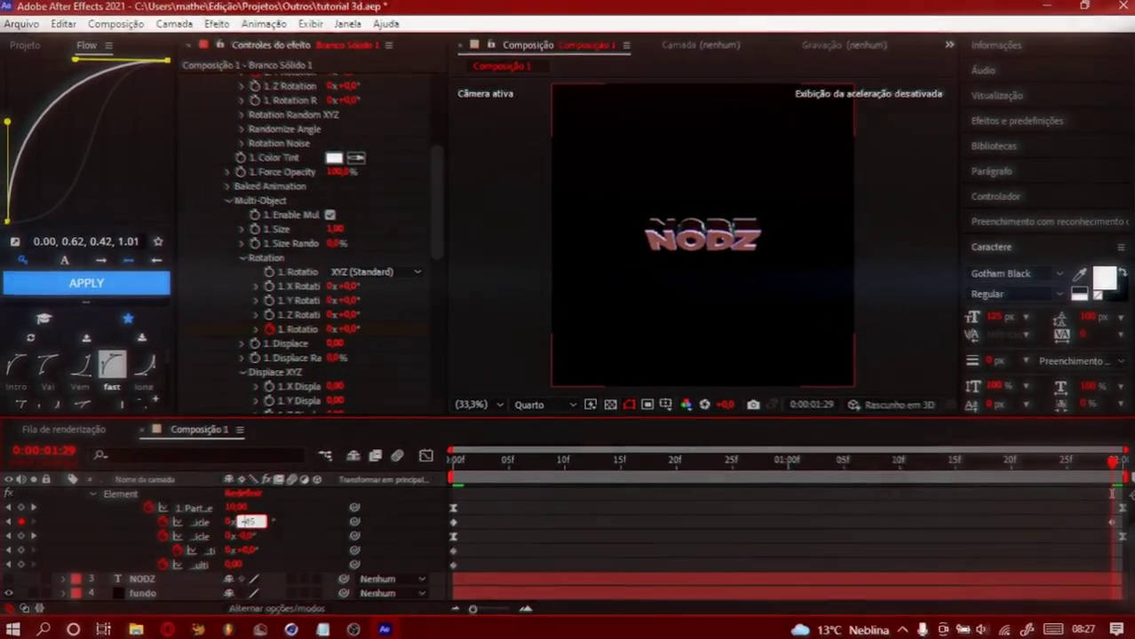
key("Return")
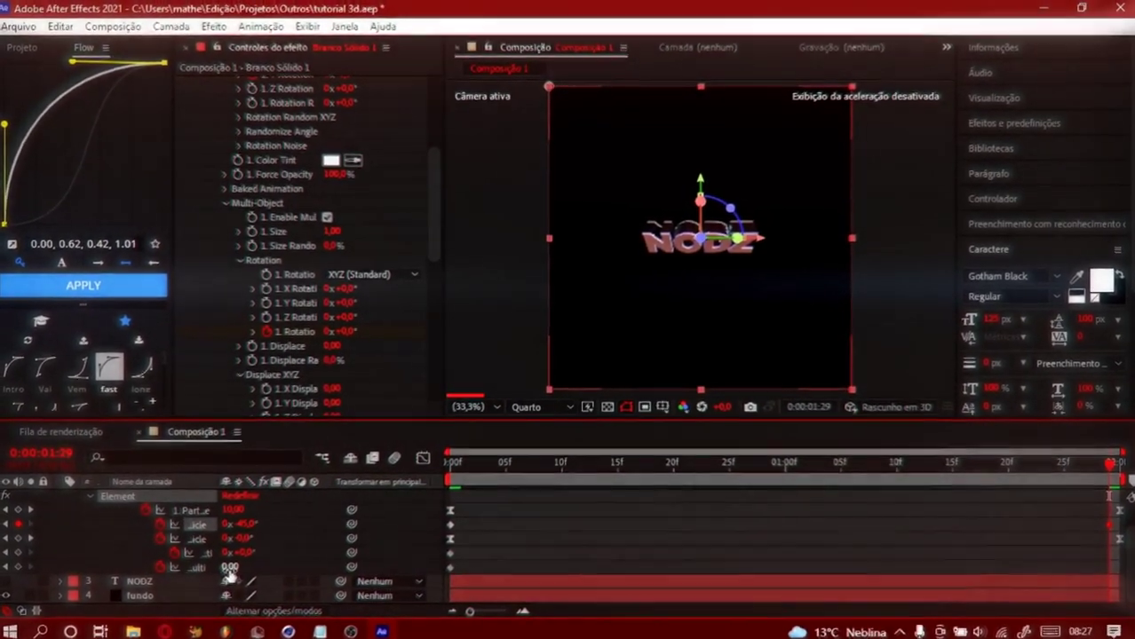
At 0:00:01:29, set the Multi-Object Scatter Multiplier to 10 and the Multi-Object Rotation to -360°.
left_click_drag(231, 568, 230, 566)
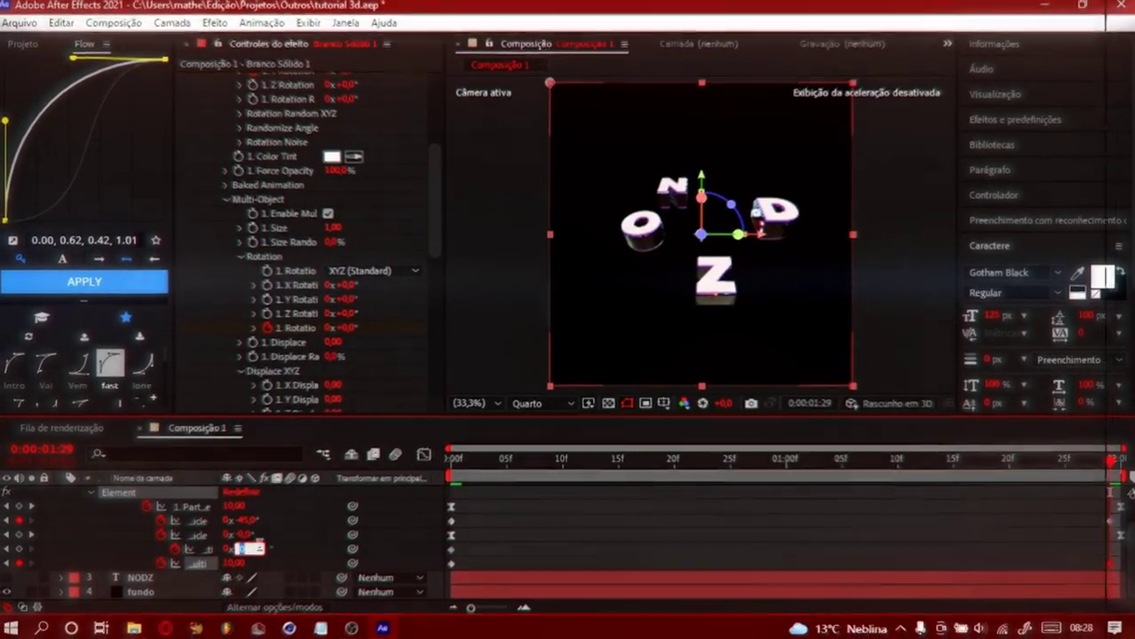
left_click(261, 549)
type("180")
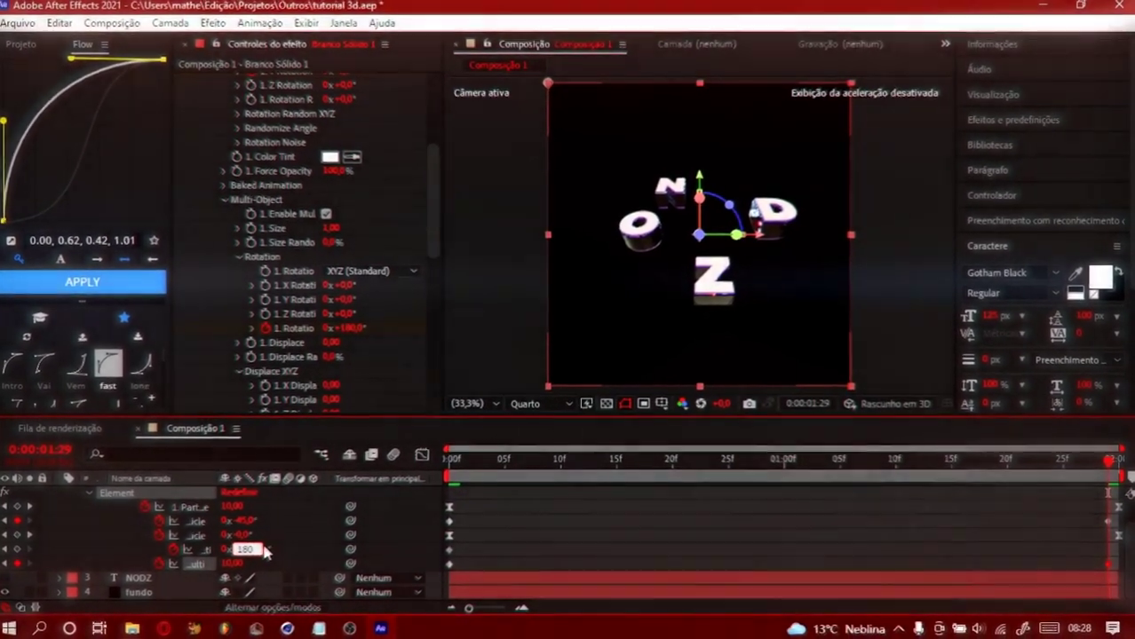
key("Return")
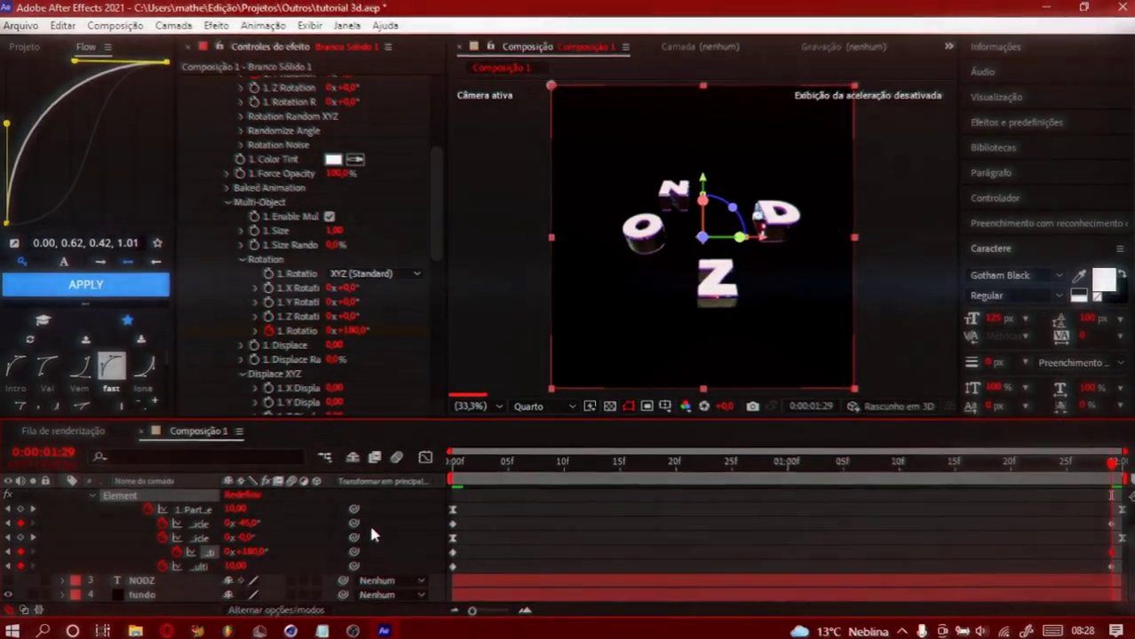
key("space")
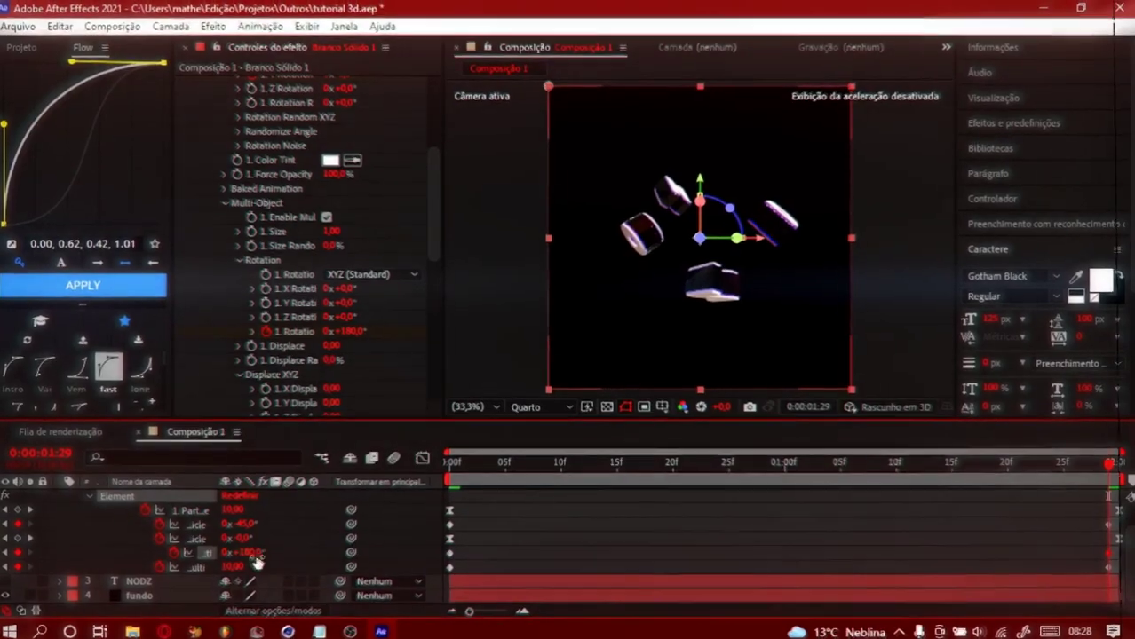
left_click(251, 549)
type("360")
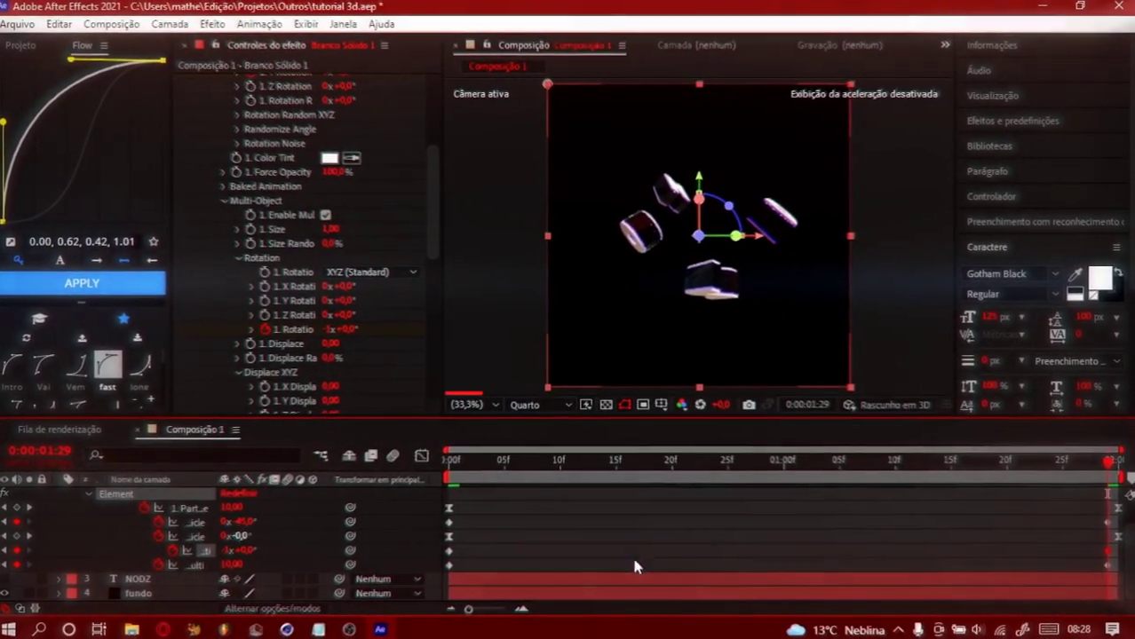
left_click(884, 536)
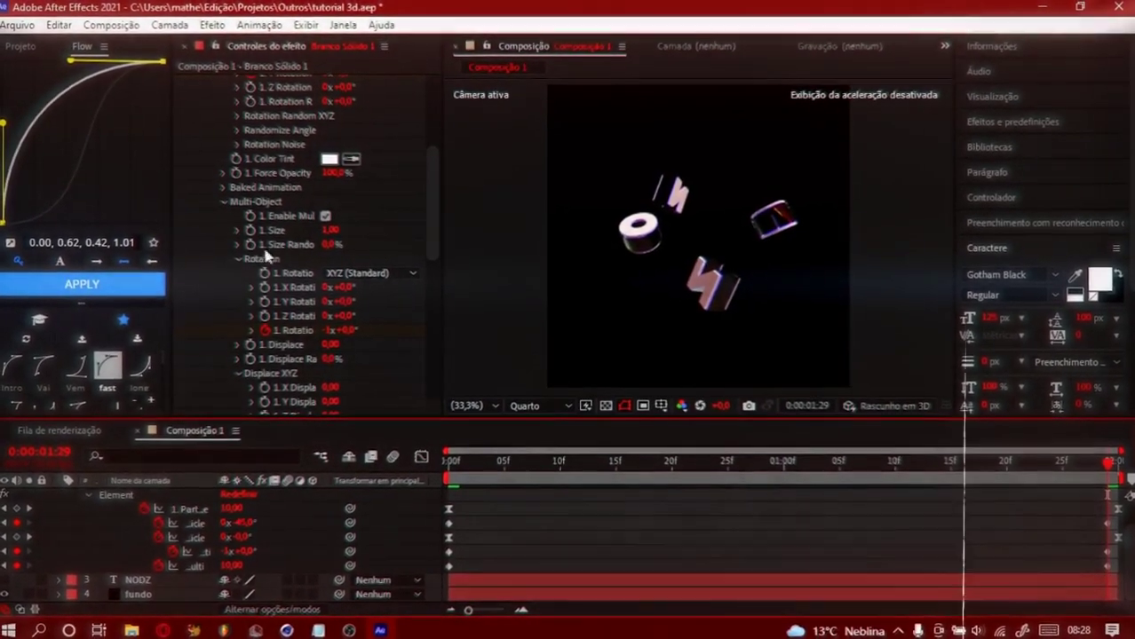
Animate the Multi-Object Size by moving its new keyframe to the first frame and setting the size to 0 at 0:00:01:29.
left_click(252, 233)
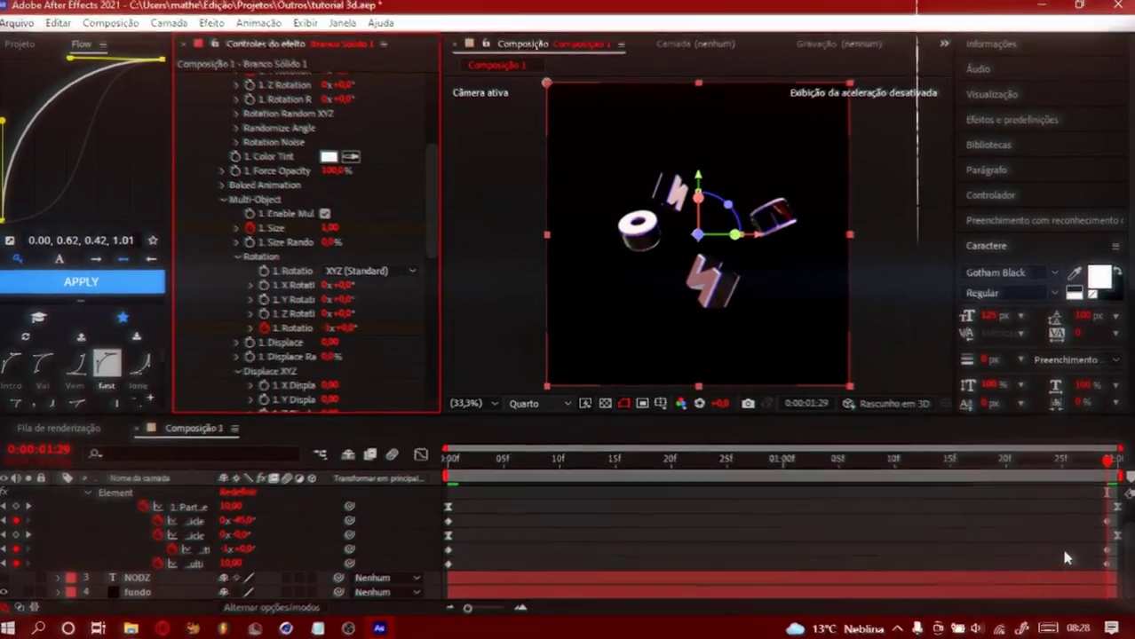
scroll(1104, 530, "up", 2)
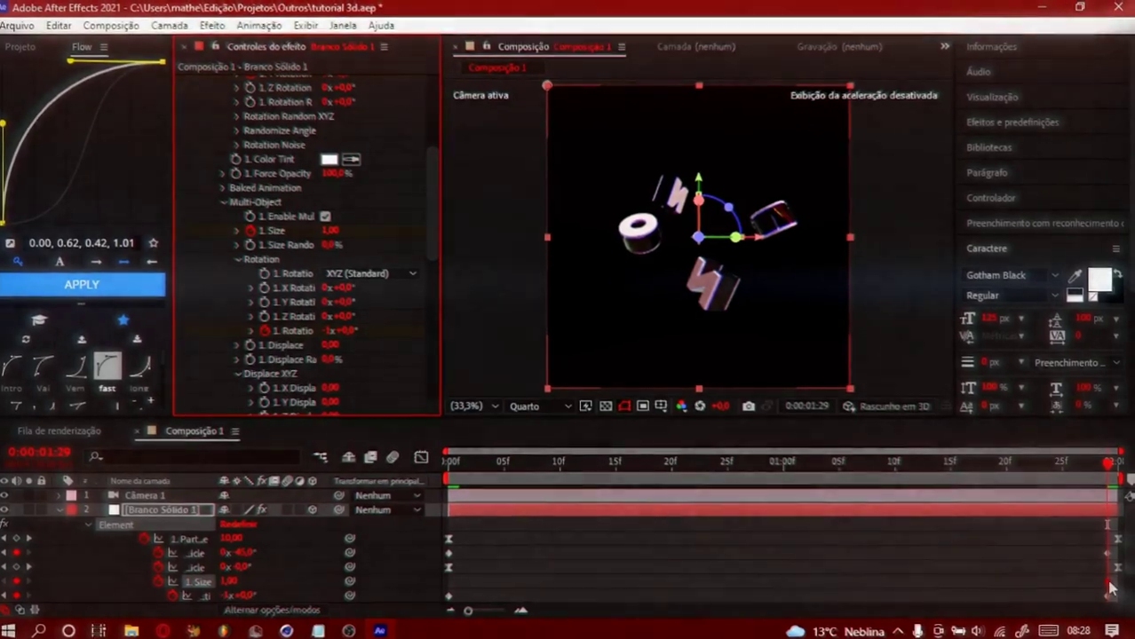
left_click_drag(1106, 582, 445, 582)
left_click(231, 581)
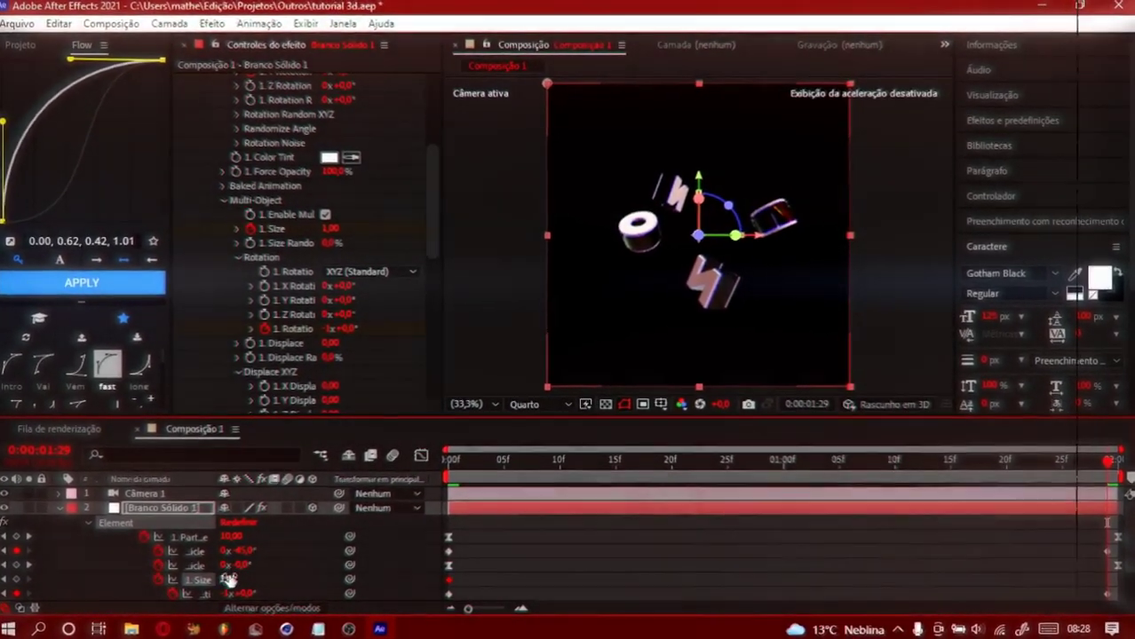
type("0")
left_click(578, 565)
Move the 0:00:01:29 keyframes to the composition's end and apply a Flow curve of 0.63, 0.04, 0.51, 1.00 to the newly added keyframes.
scroll(609, 560, "down", 3)
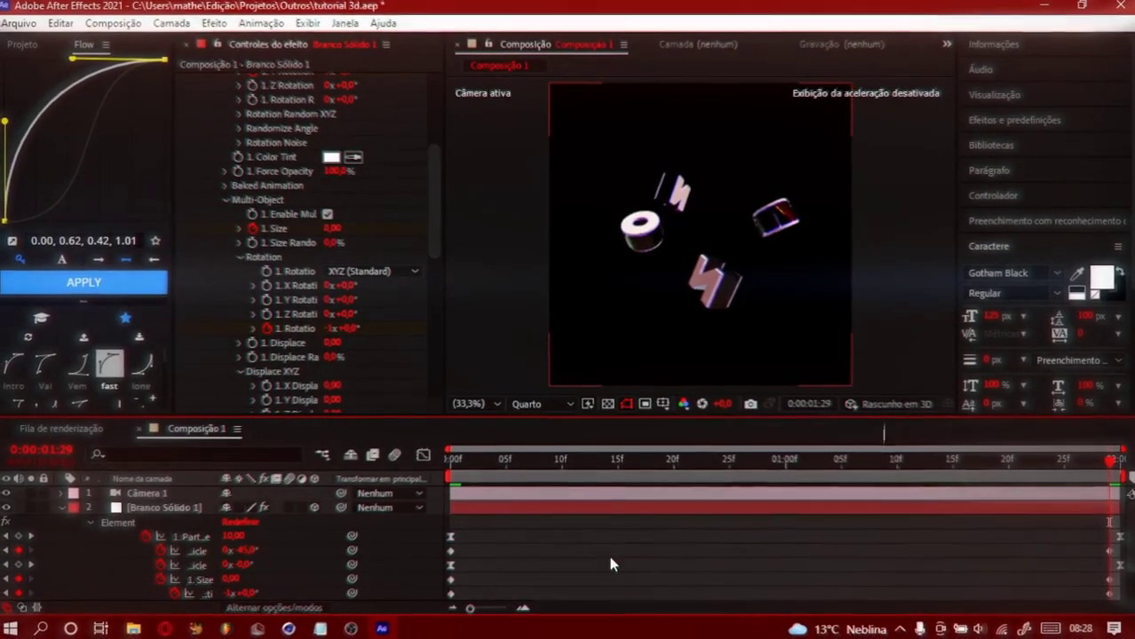
left_click_drag(1084, 500, 1116, 588)
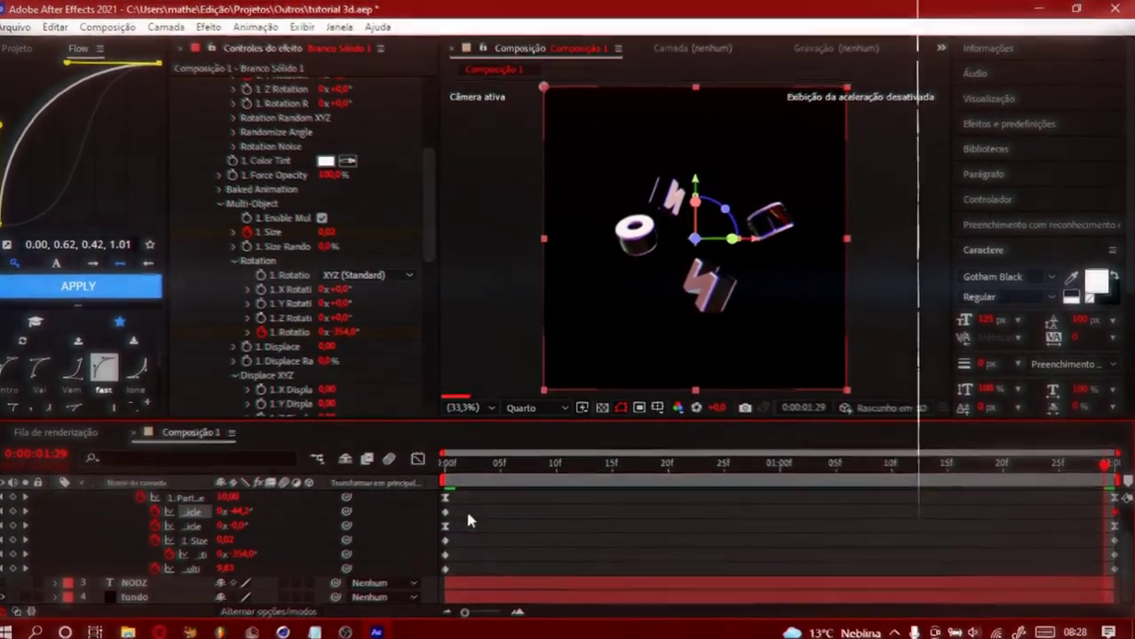
left_click_drag(479, 511, 1131, 583)
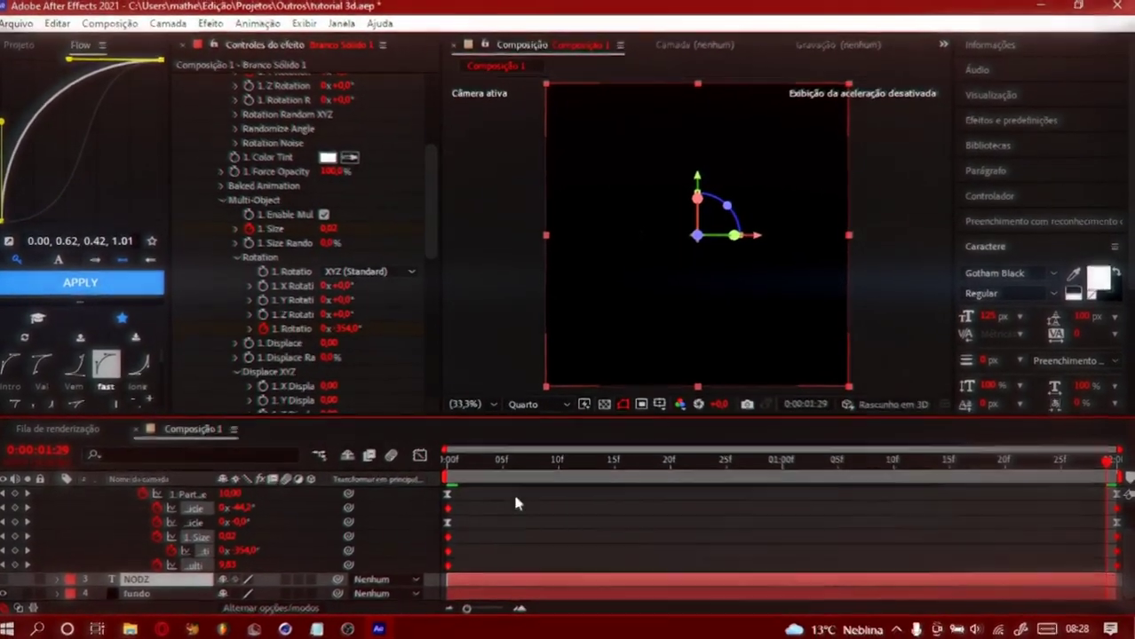
left_click(53, 281)
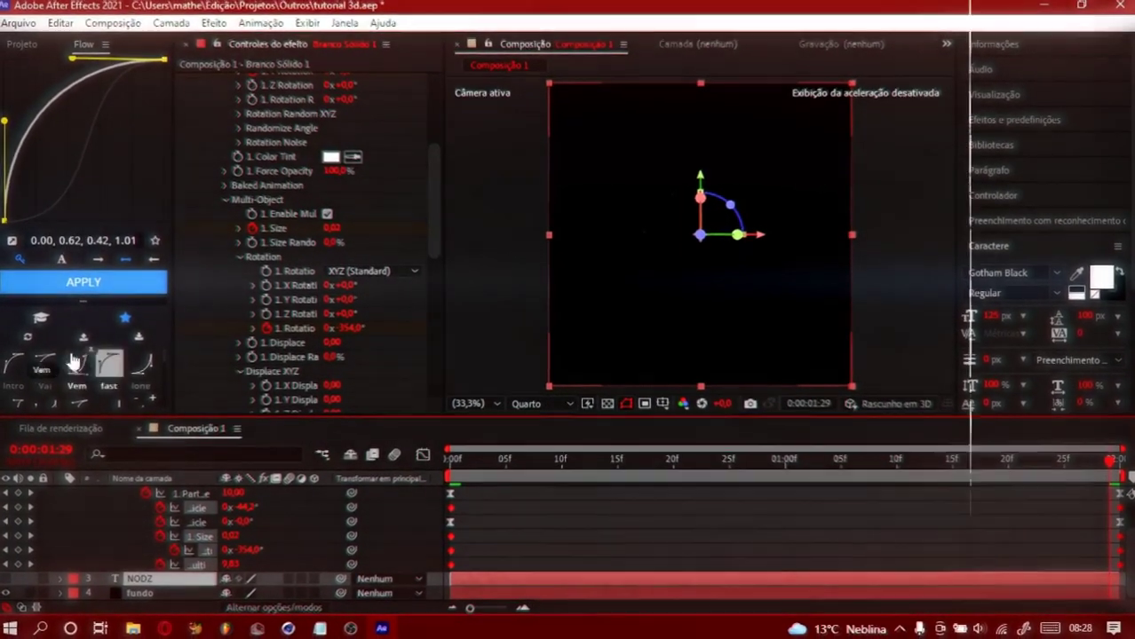
left_click_drag(10, 130, 106, 227)
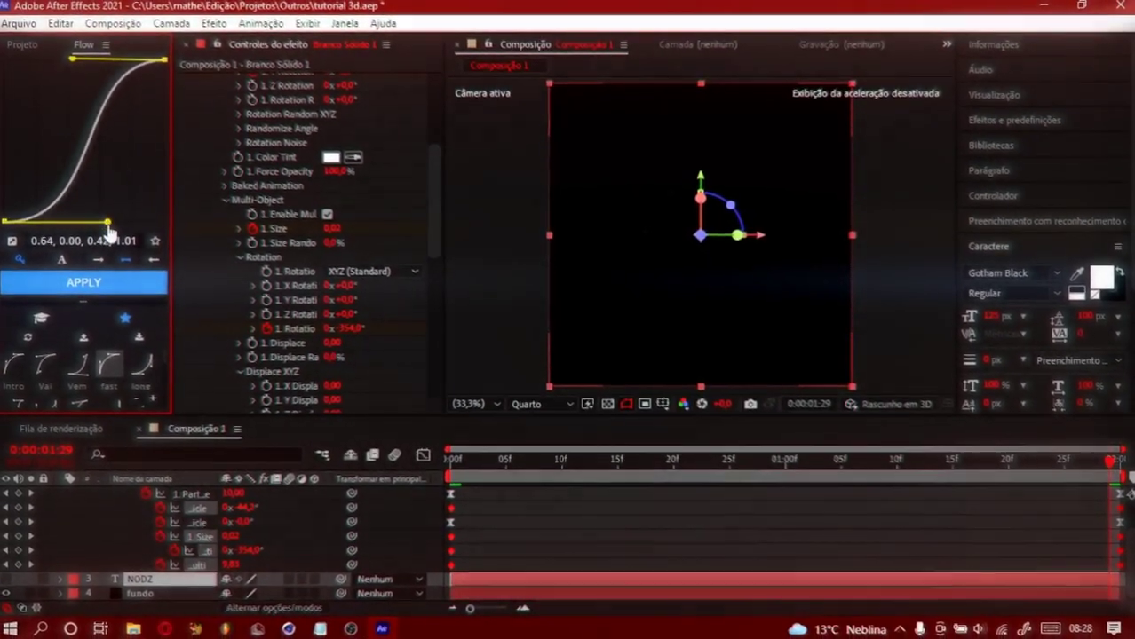
left_click_drag(71, 71, 62, 69)
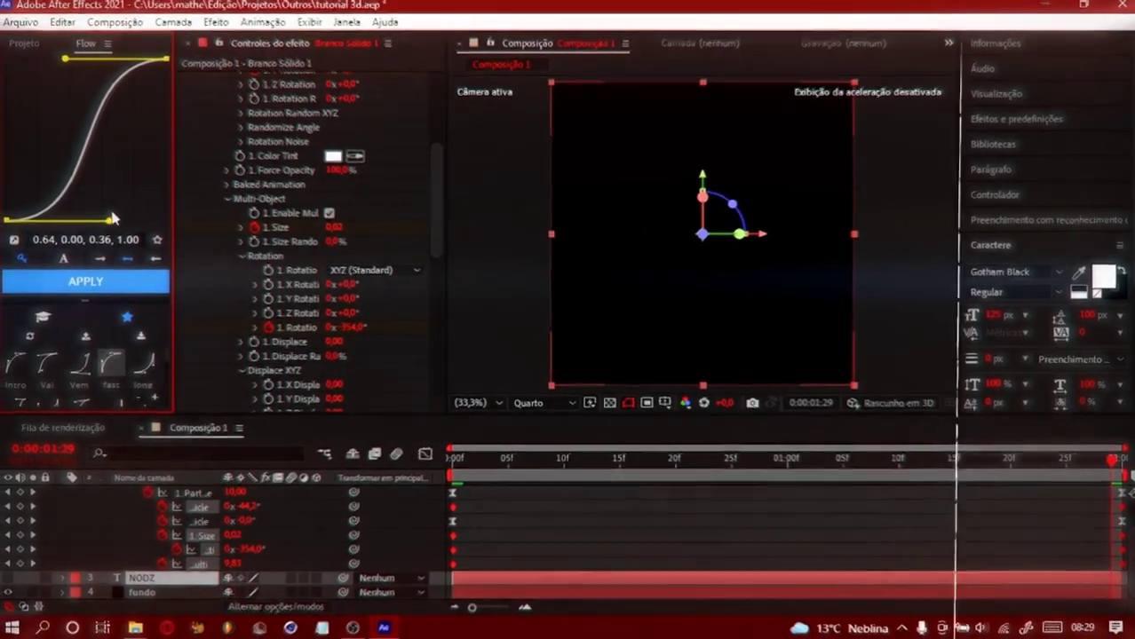
left_click_drag(107, 229, 103, 222)
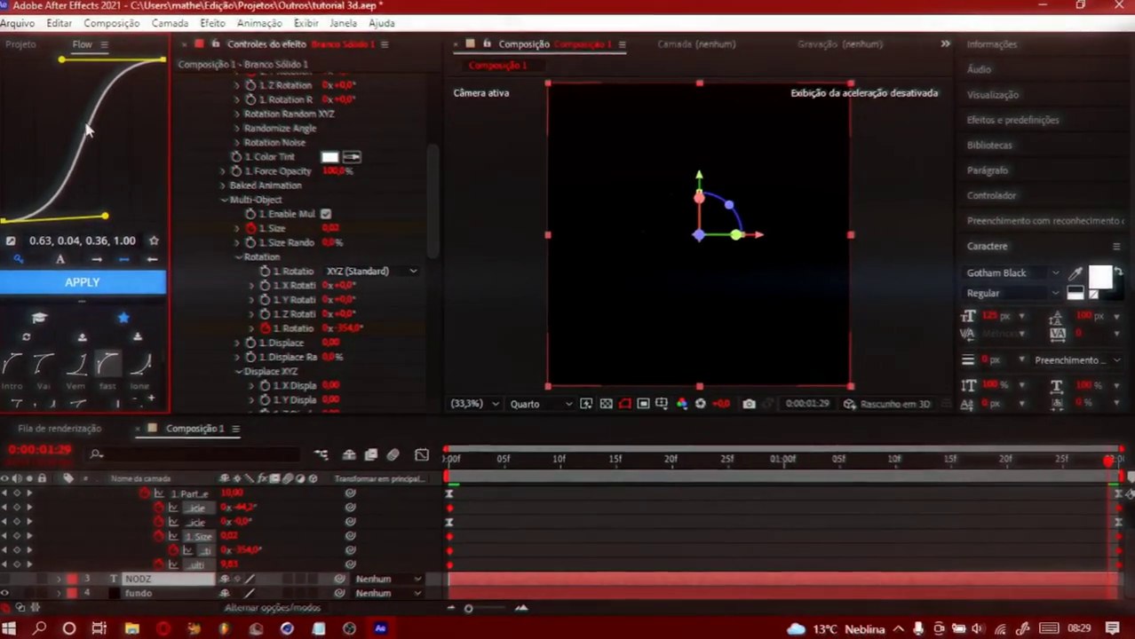
left_click_drag(60, 60, 73, 65)
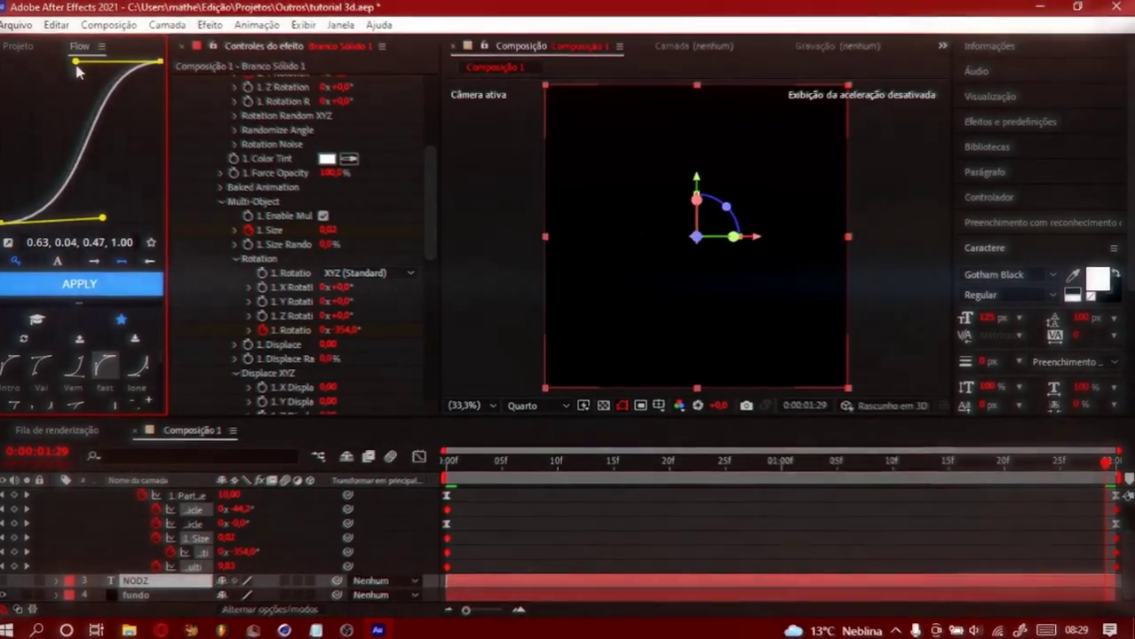
left_click(130, 292)
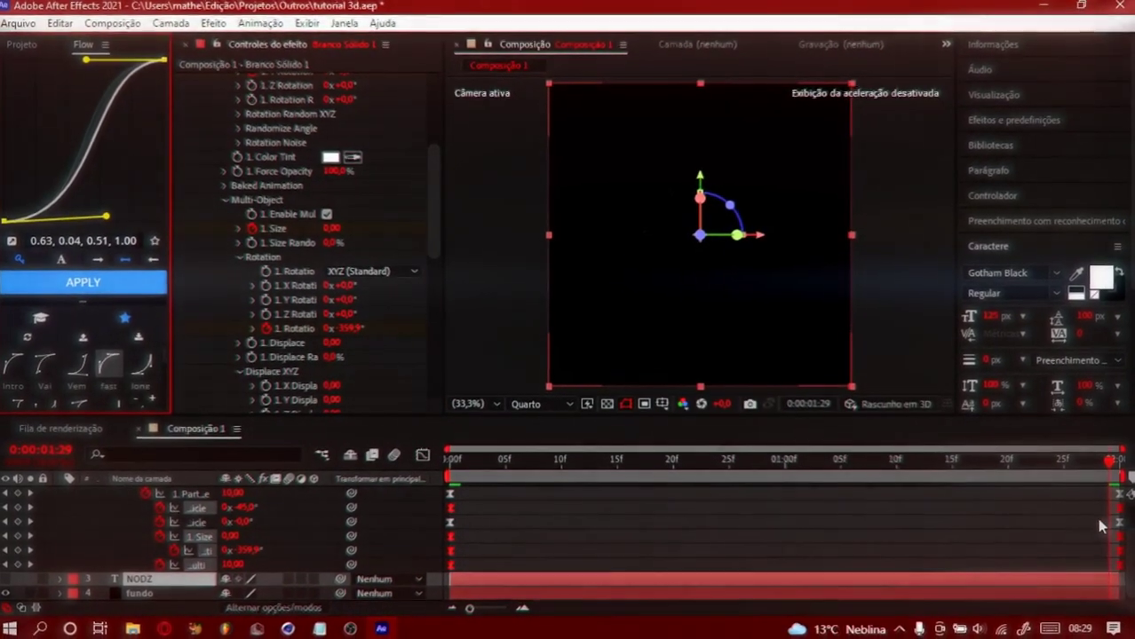
left_click(1093, 529)
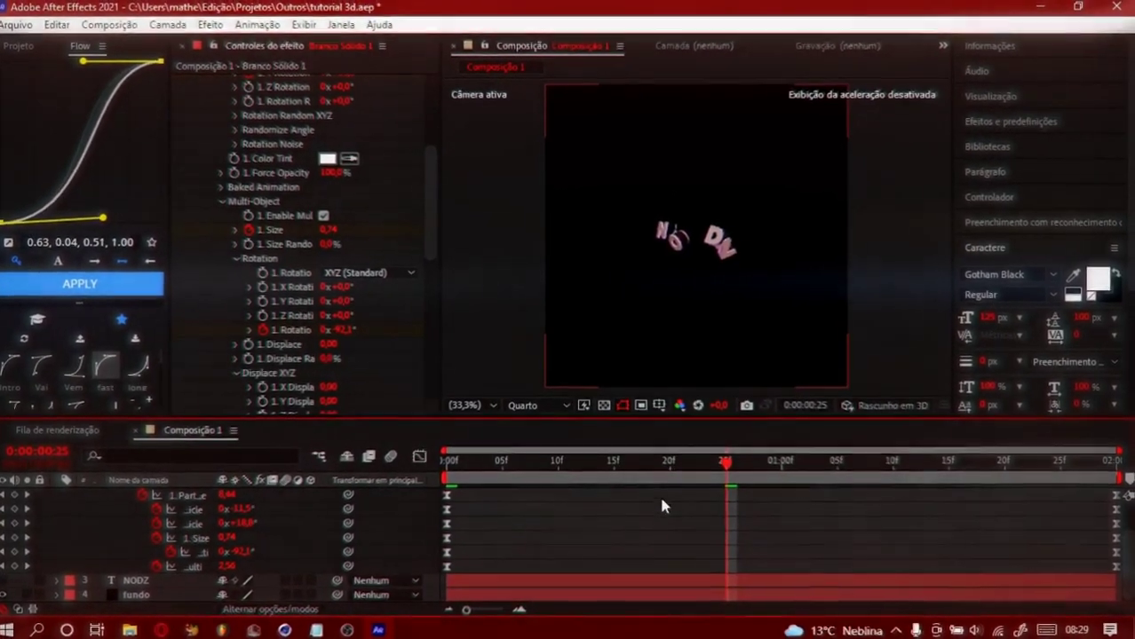
Collapse the Branco Sólido 1 layer's keyframe rows, select the layer and fold up the Group 1 settings of its Element effect.
scroll(661, 505, "up", 2)
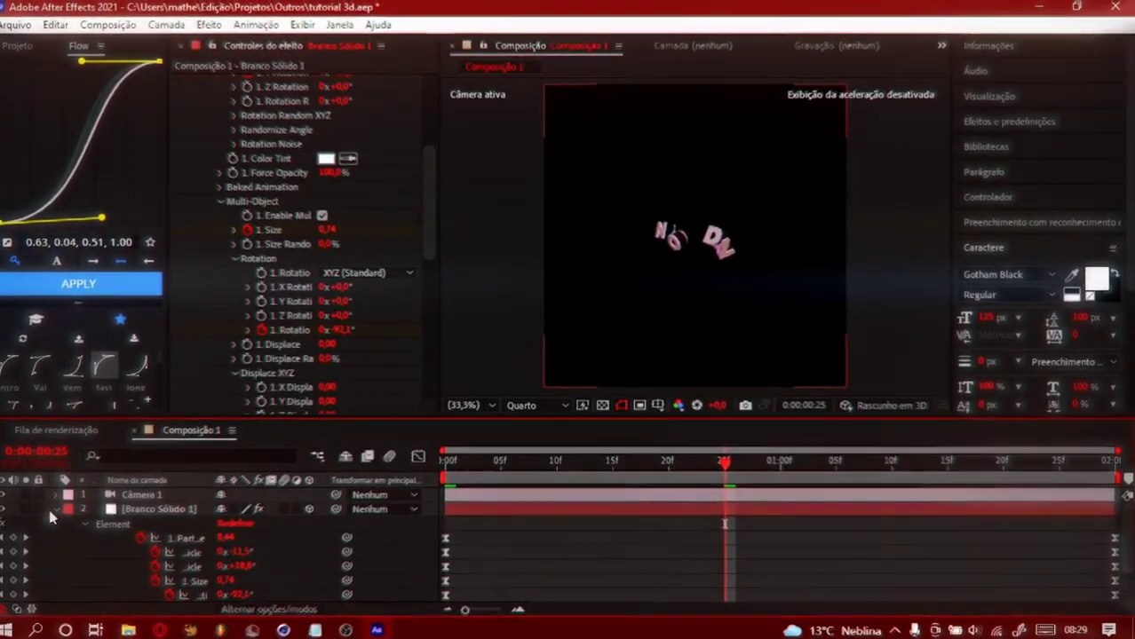
left_click(56, 509)
left_click(147, 510)
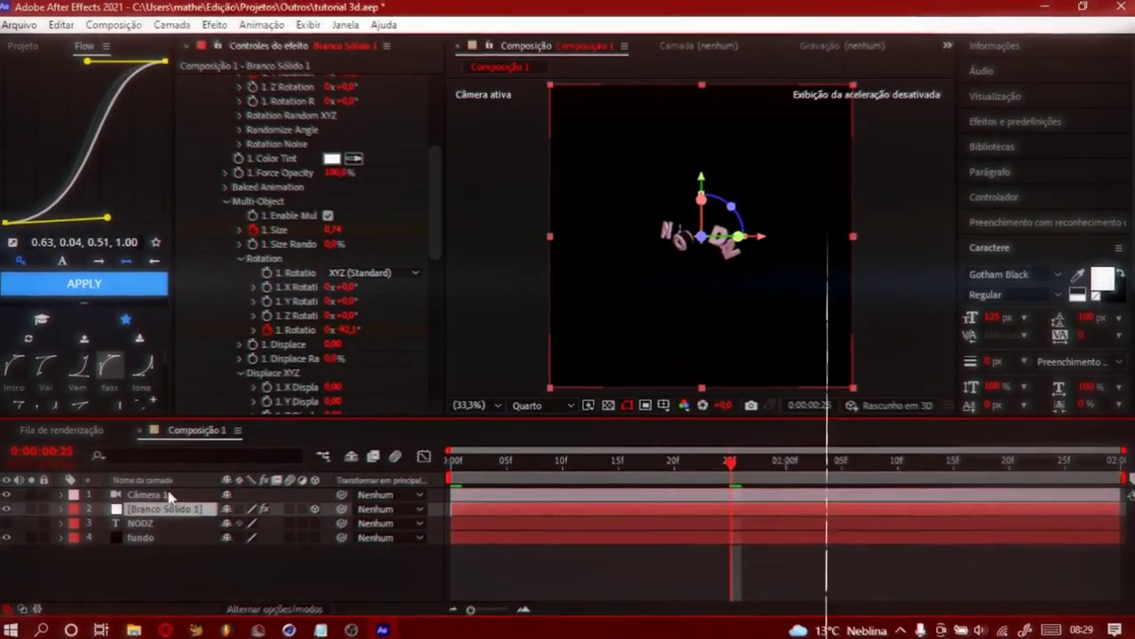
scroll(209, 94, "up", 5)
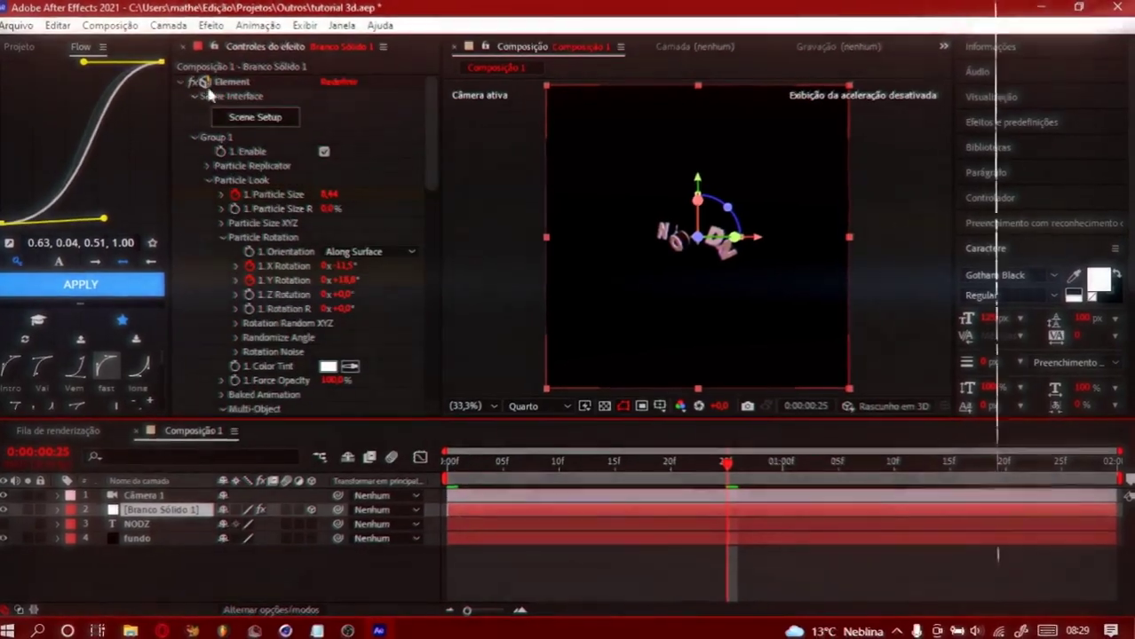
left_click(193, 137)
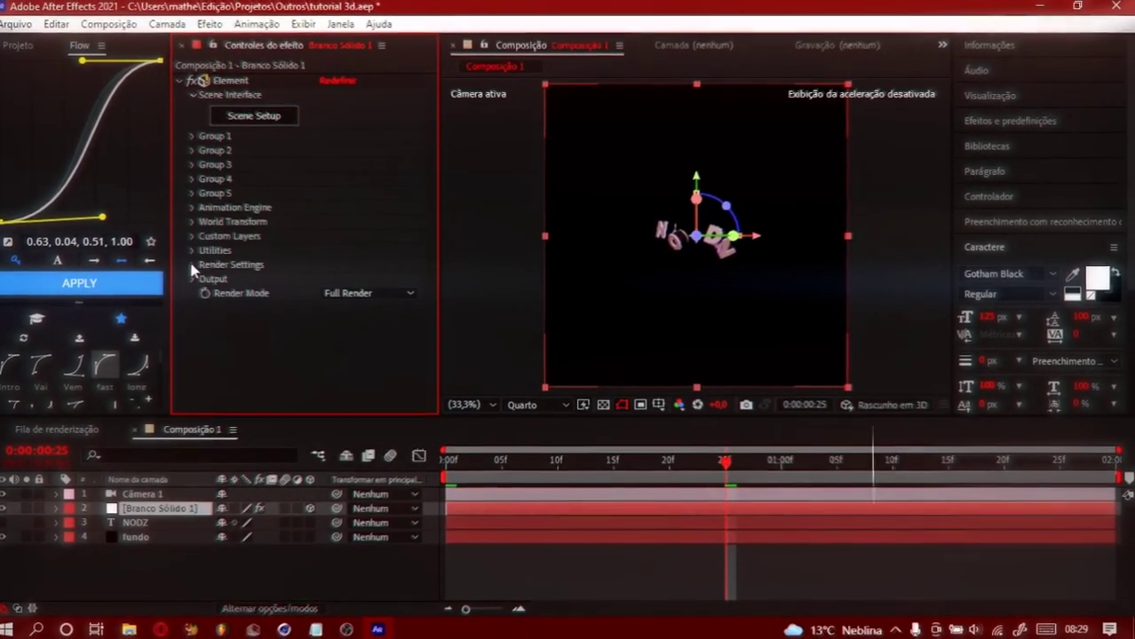
left_click(192, 266)
left_click(197, 205)
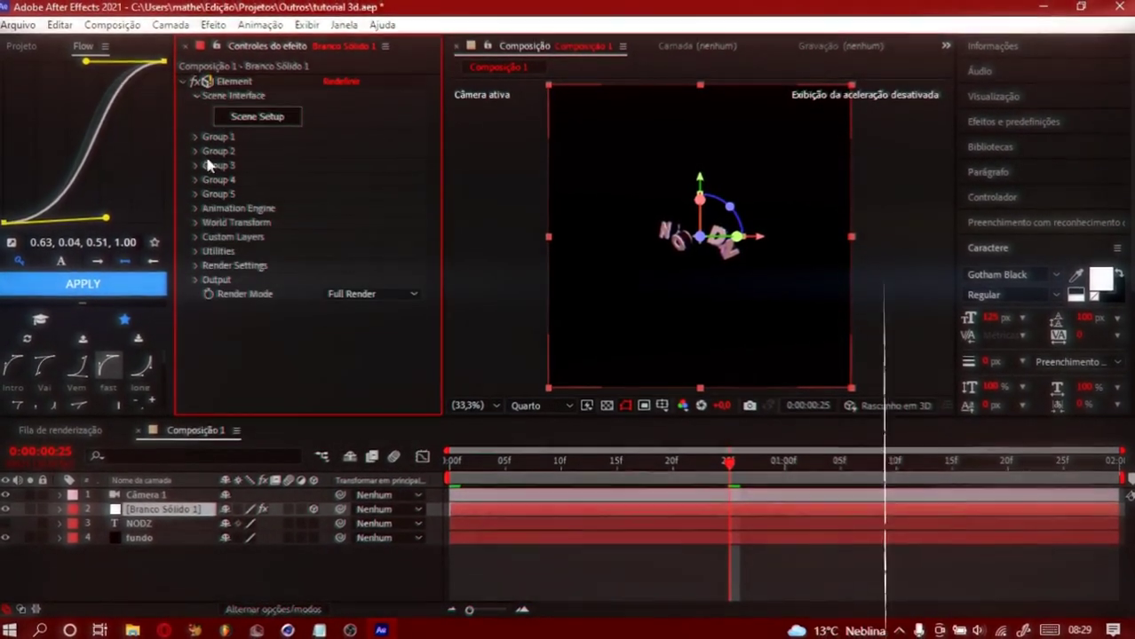
Add the expression time*200 to the Y rotation of Channel 1 in Group 1's Aux Channels.
left_click(195, 137)
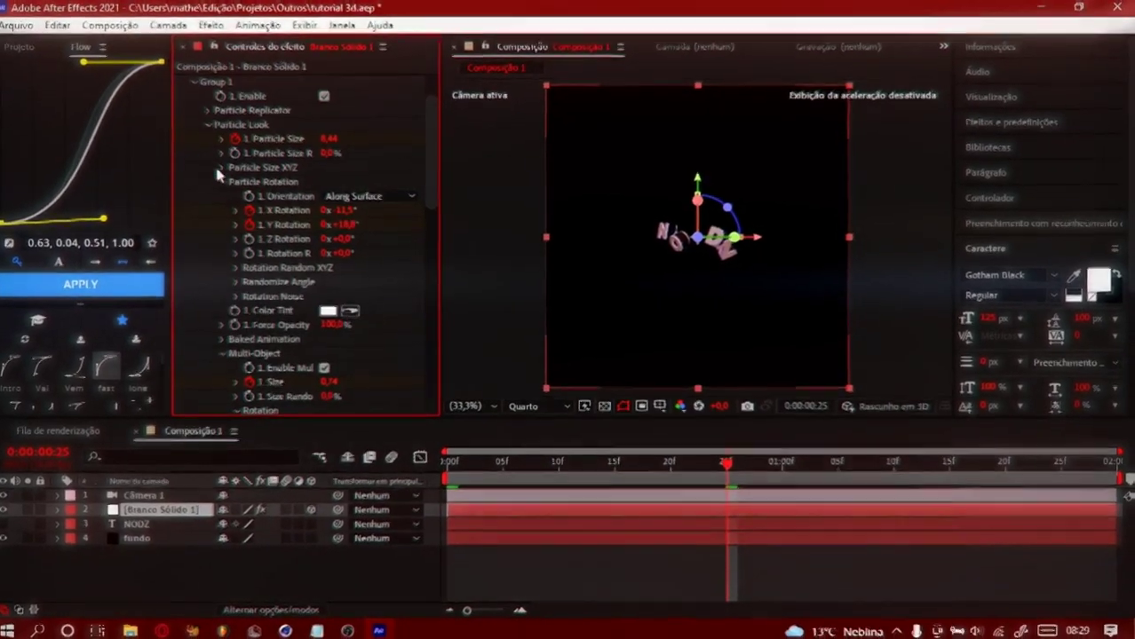
left_click(210, 124)
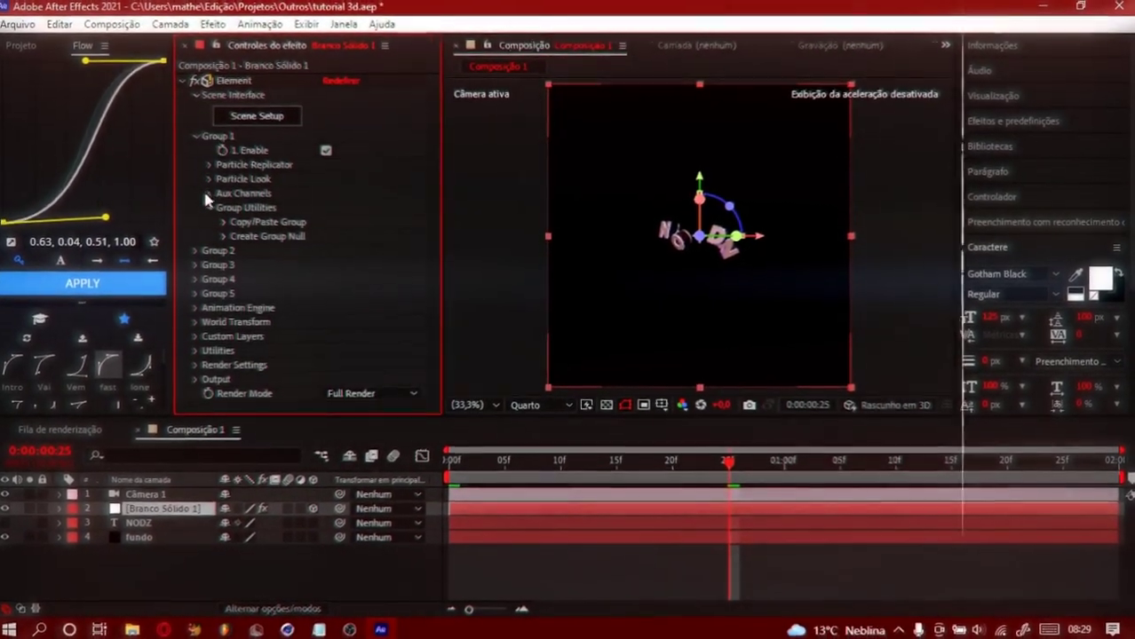
left_click(209, 194)
left_click(225, 208)
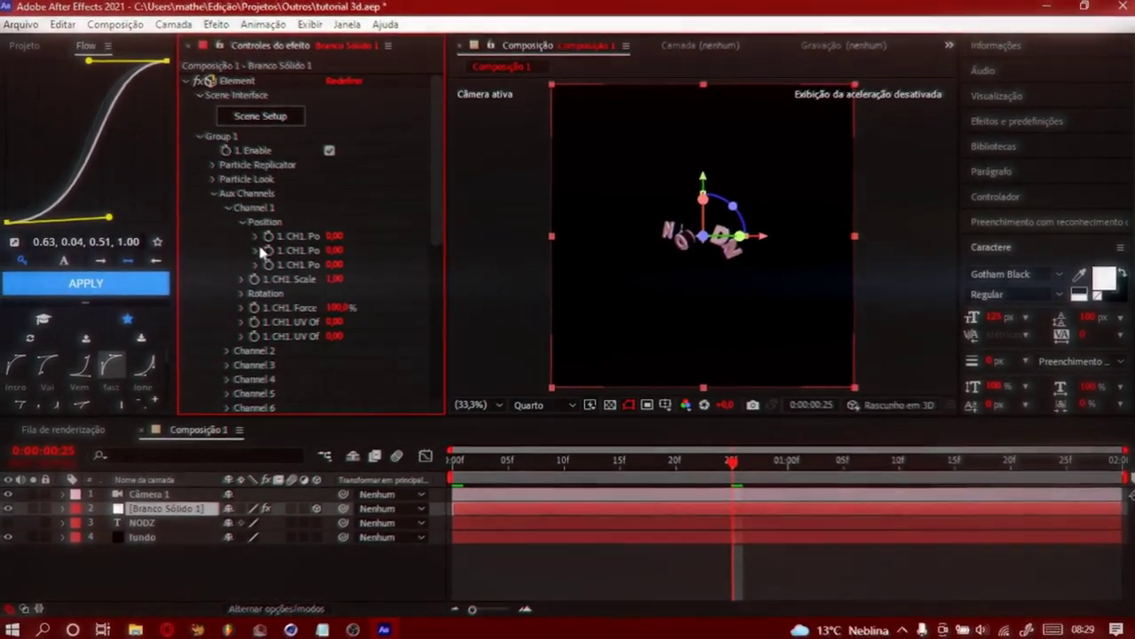
left_click(240, 293)
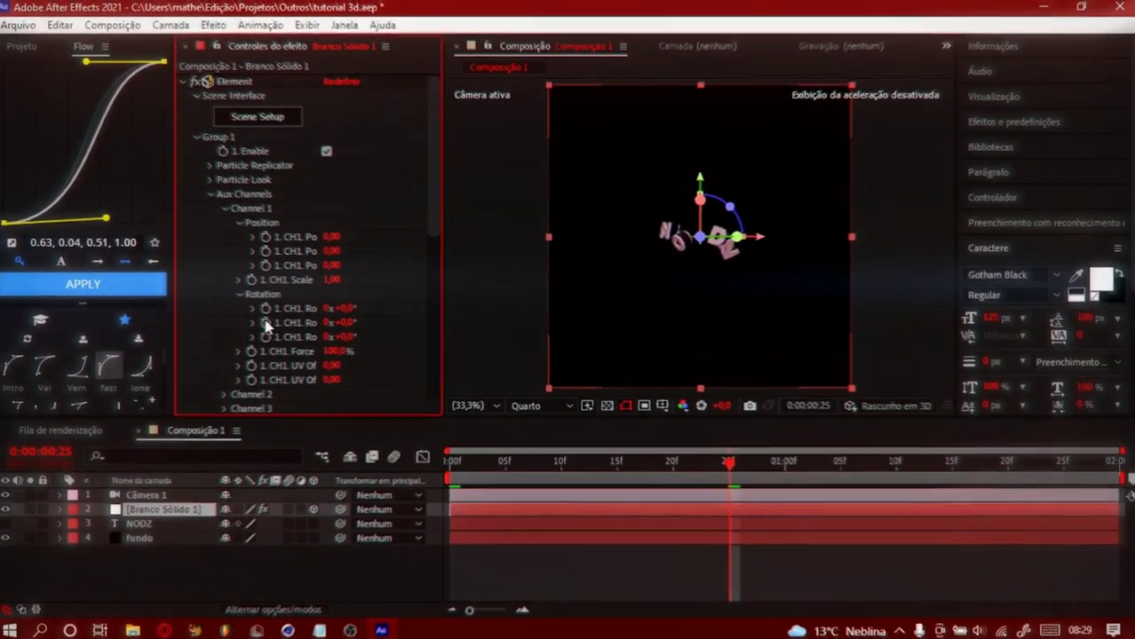
left_click(265, 322, "alt")
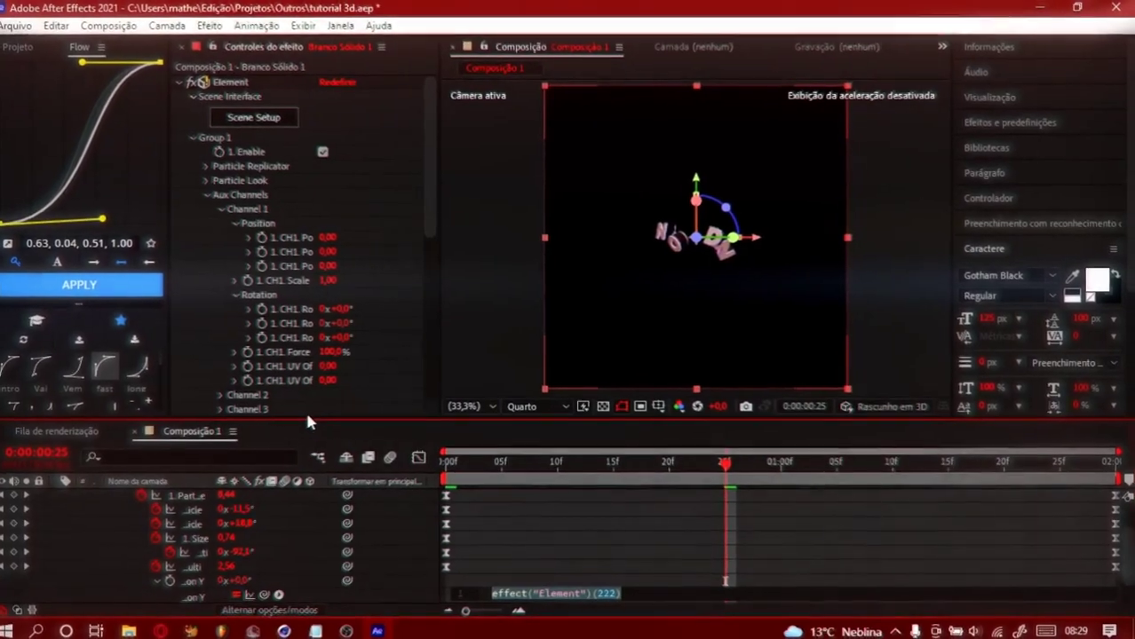
type("time")
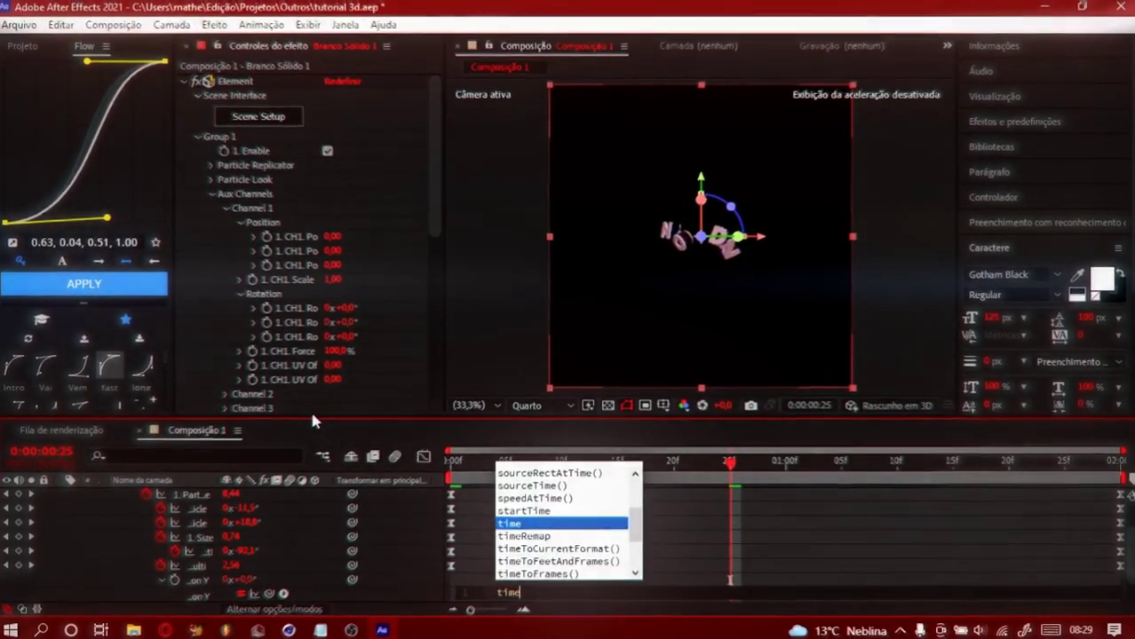
type("*200")
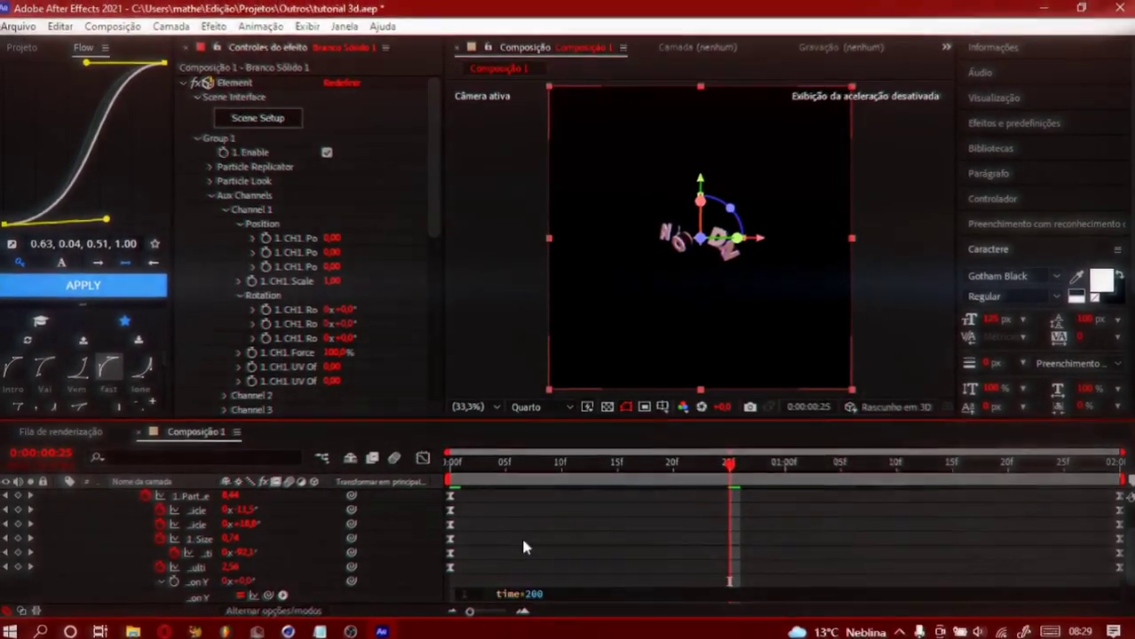
left_click(524, 548)
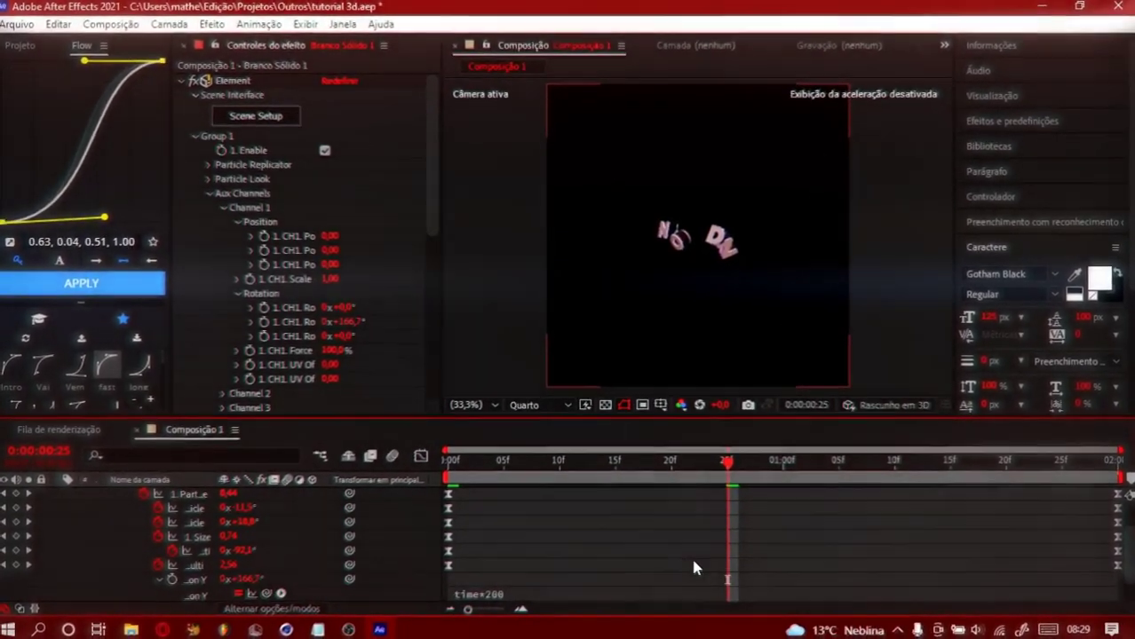
Change the Channel 1 Y rotation expression to time*100.
left_click(522, 595)
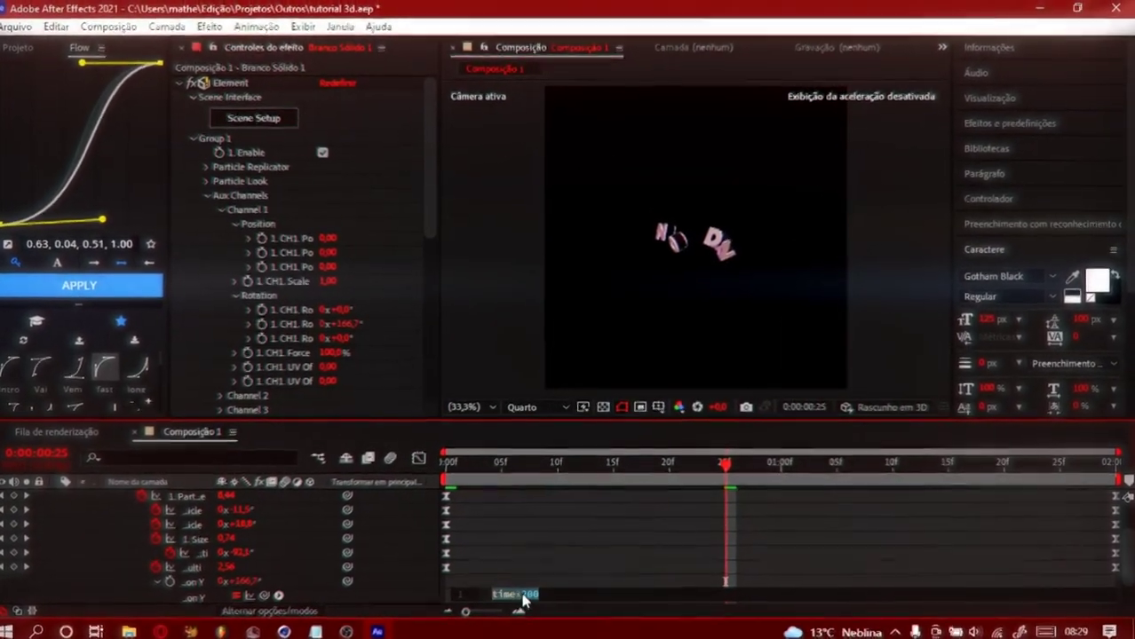
type("time*100")
left_click(619, 536)
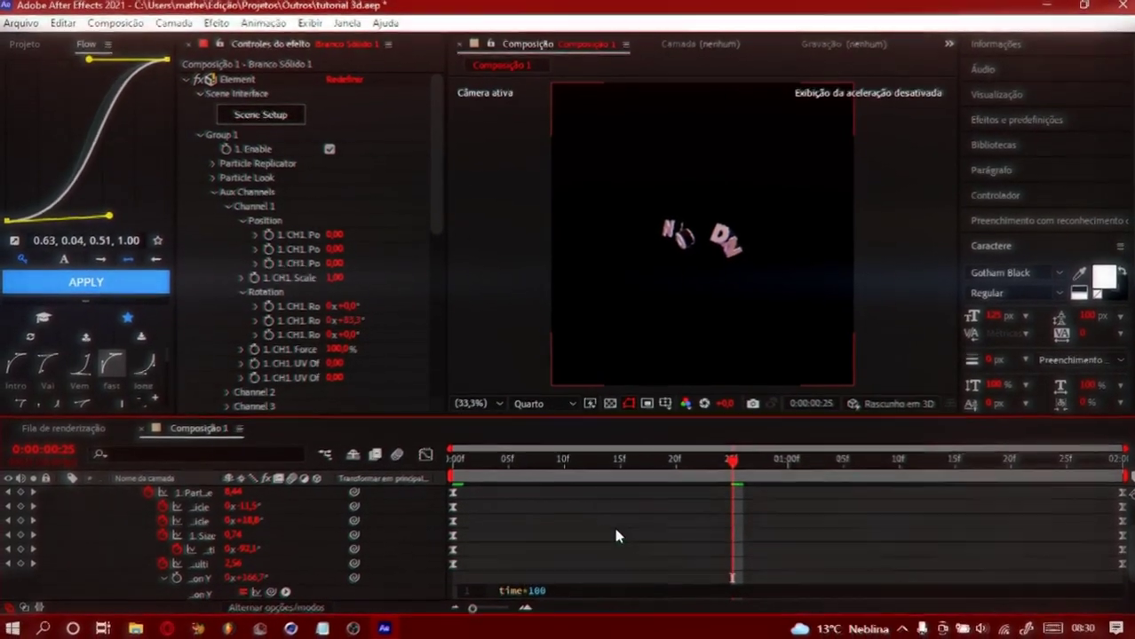
In Element's render settings, set the added lighting to the Product preset.
scroll(624, 534, "up", 2)
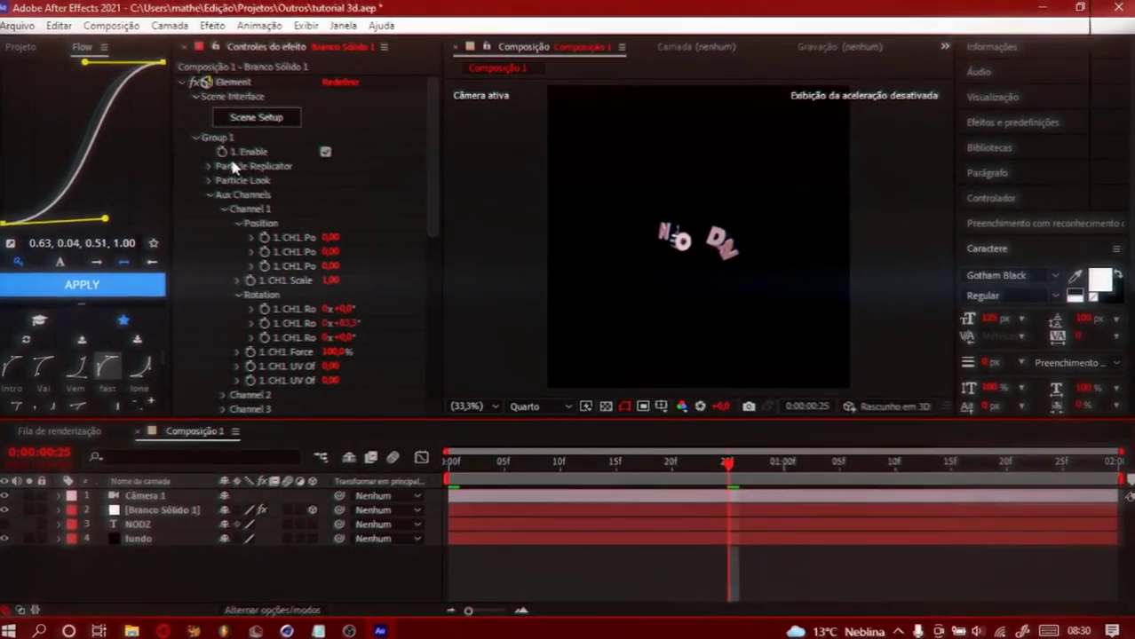
left_click(196, 137)
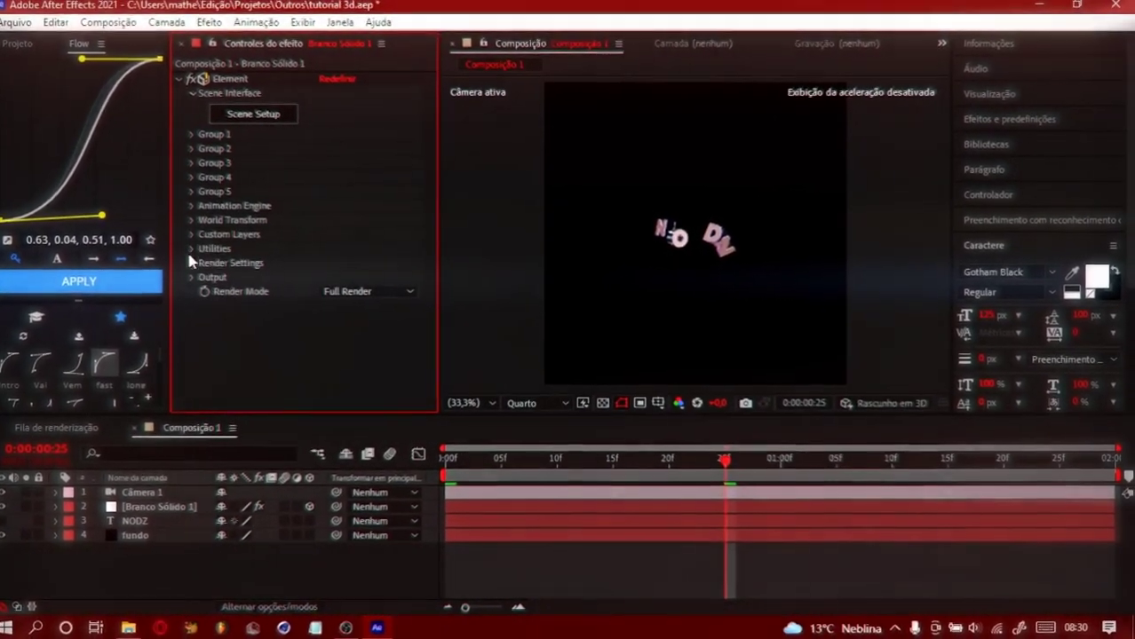
left_click(190, 263)
left_click(207, 234)
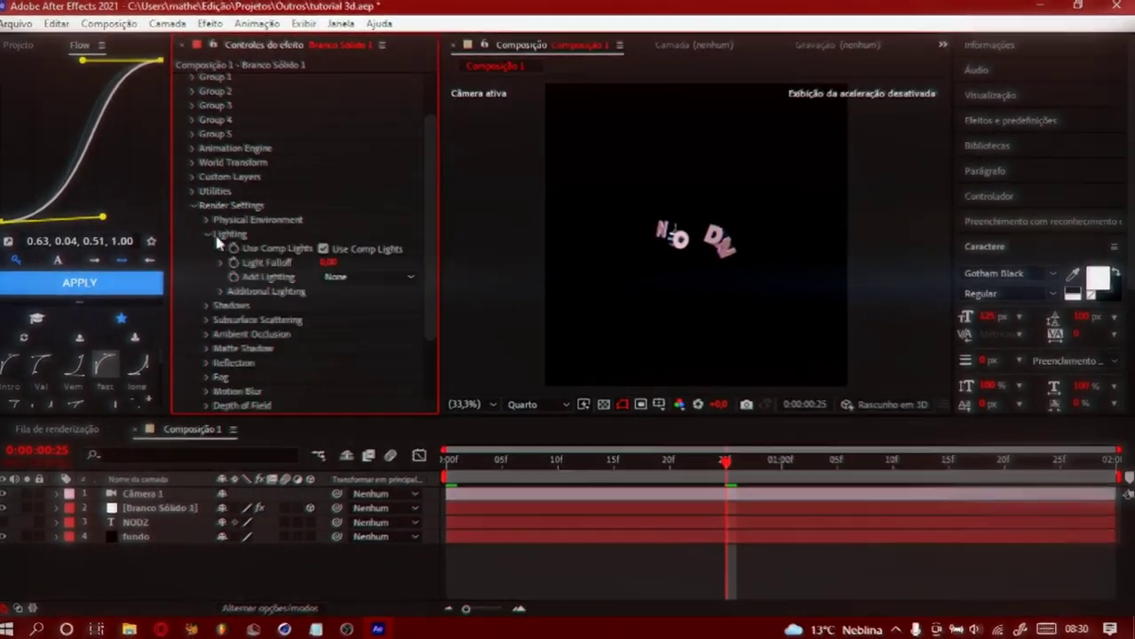
left_click(408, 274)
left_click(410, 477)
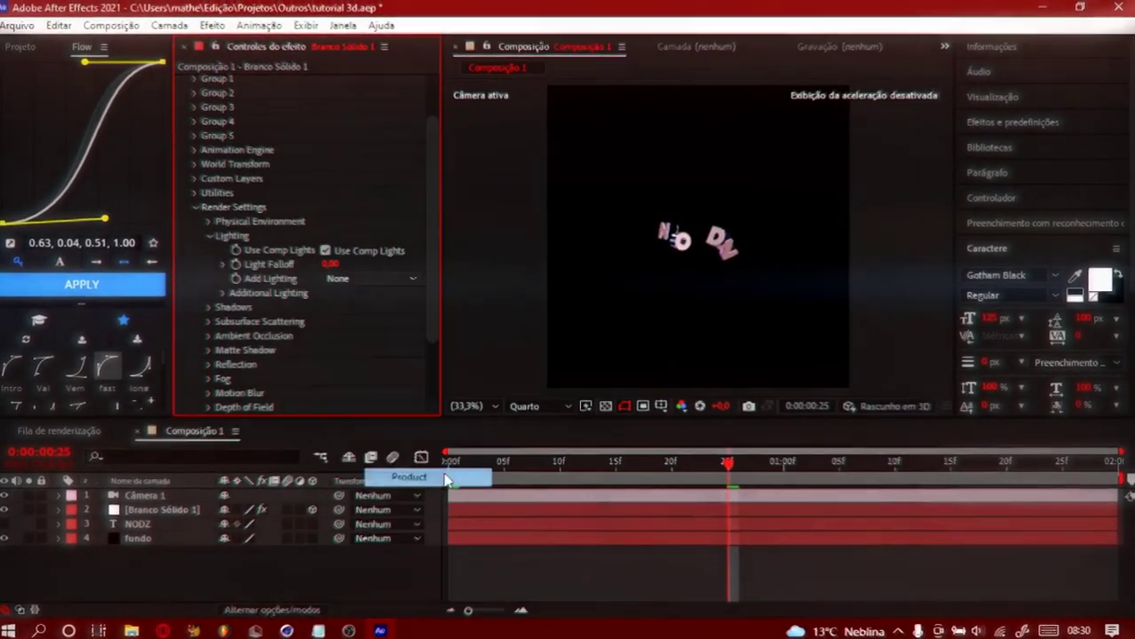
left_click(208, 236)
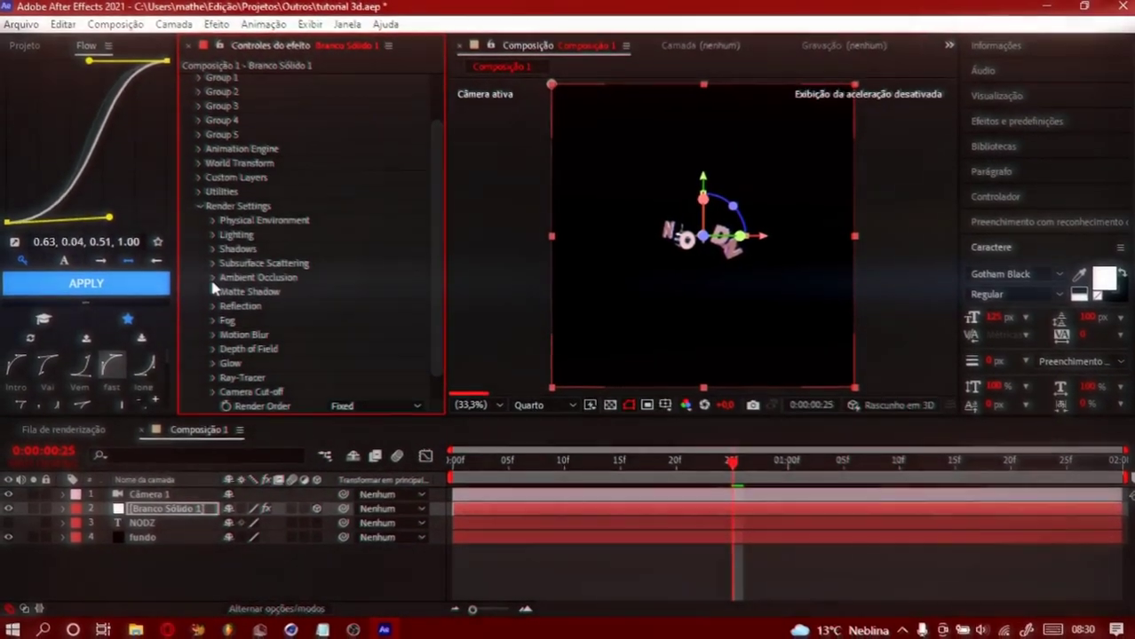
Enable Ambient Occlusion in Element's render settings, with SSAO intensity 25 and SSAO quality Medium.
left_click(209, 277)
scroll(335, 315, "down", 2)
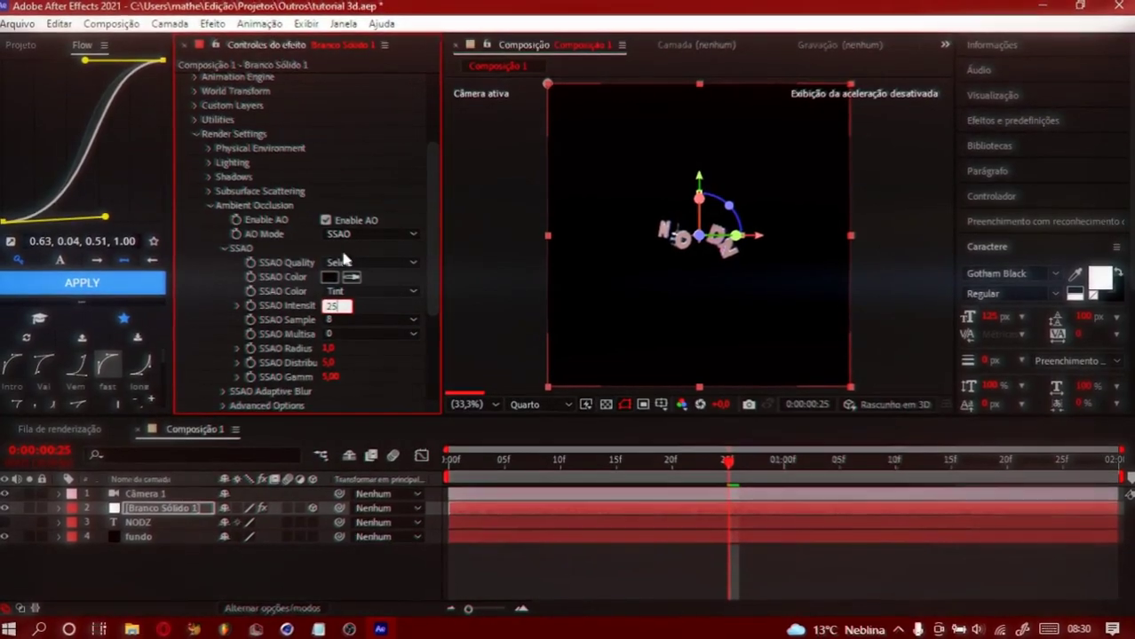
left_click(345, 264)
left_click(368, 322)
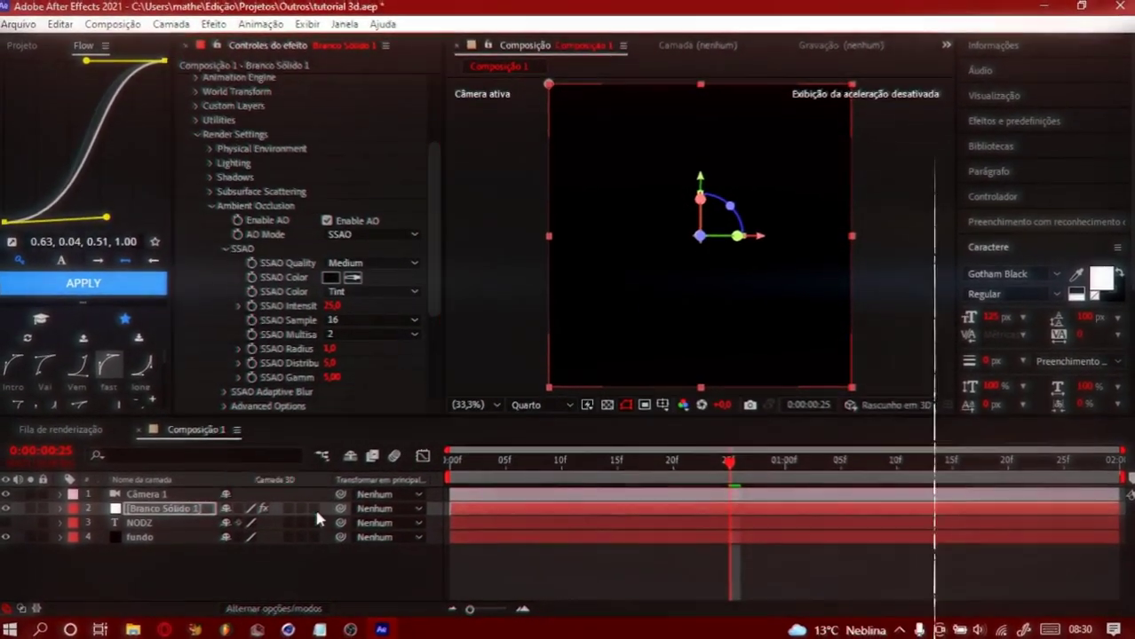
Make Branco Sólido 1 a 2D layer and enable motion blur for it and the composition.
left_click(317, 512)
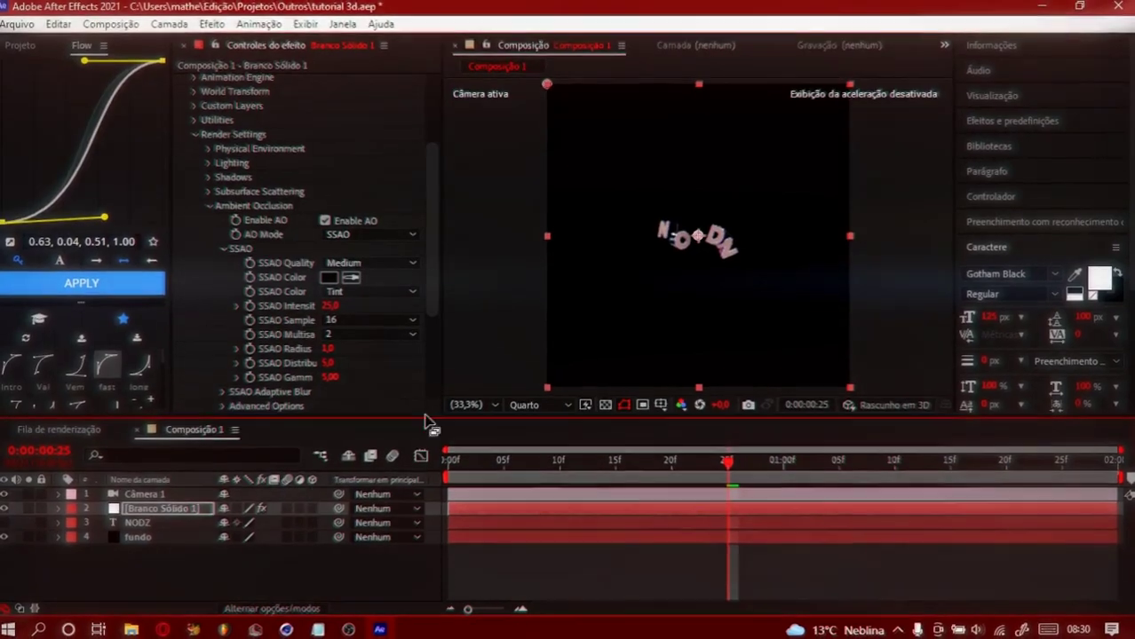
left_click(289, 509)
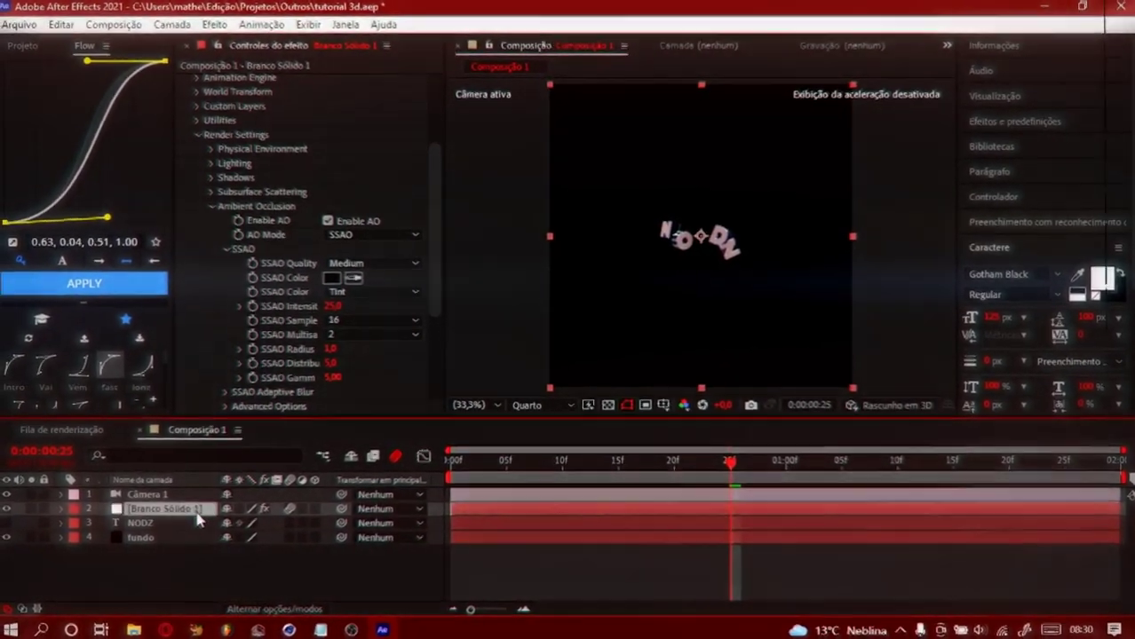
Duplicate the Branco Sólido 1 layer and set the upper copy's Element output to show Illumination.
key("ctrl+d")
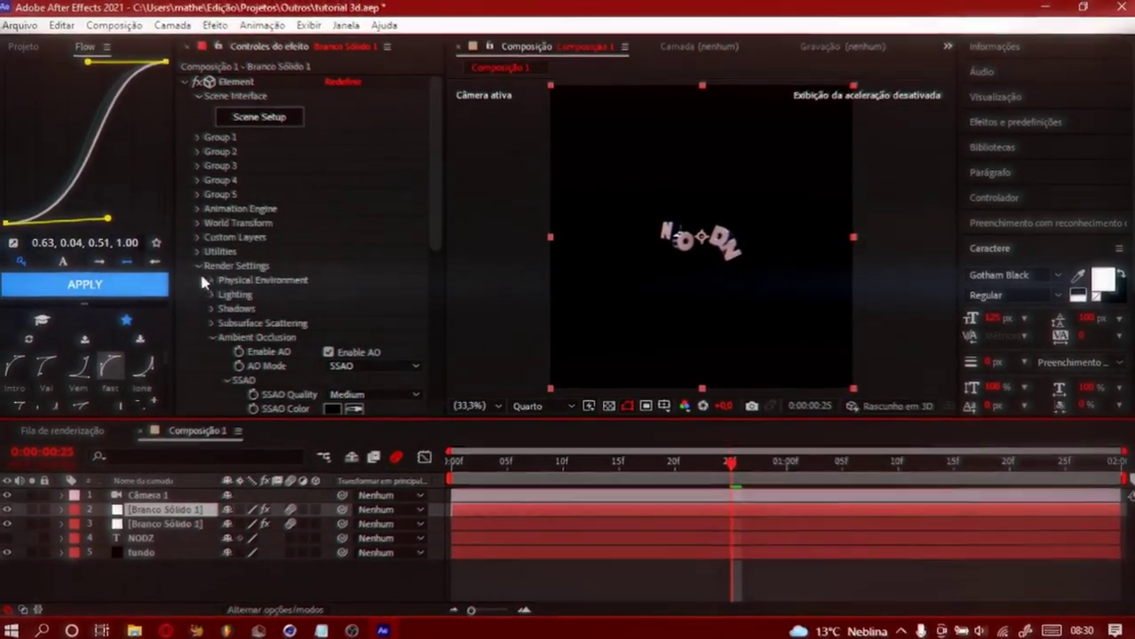
left_click(193, 265)
left_click(196, 280)
left_click(364, 178)
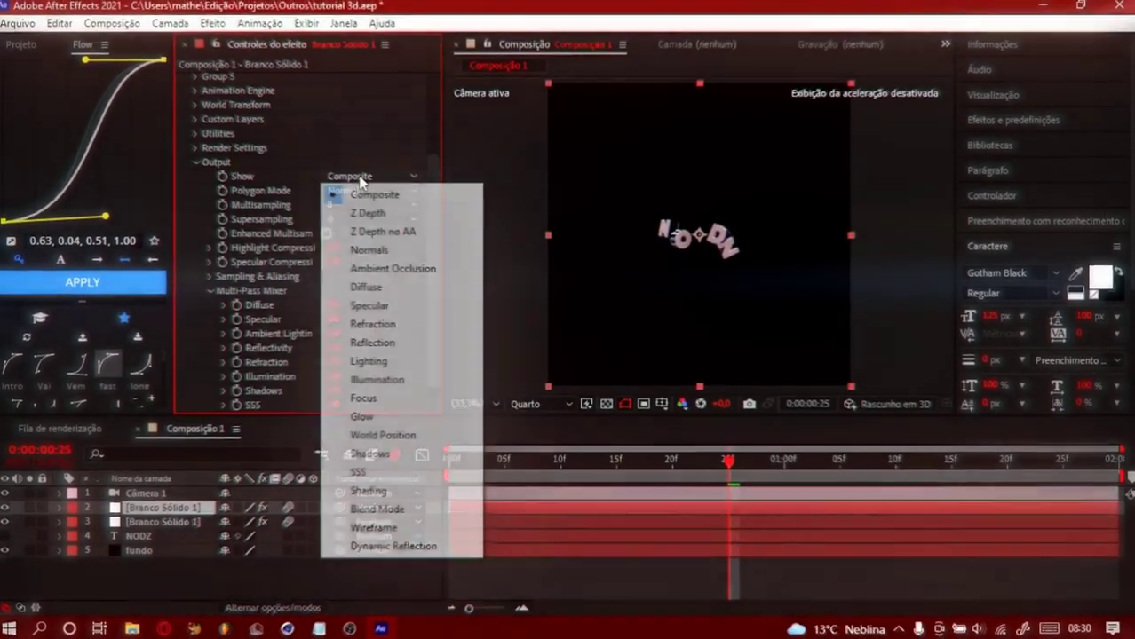
left_click(378, 390)
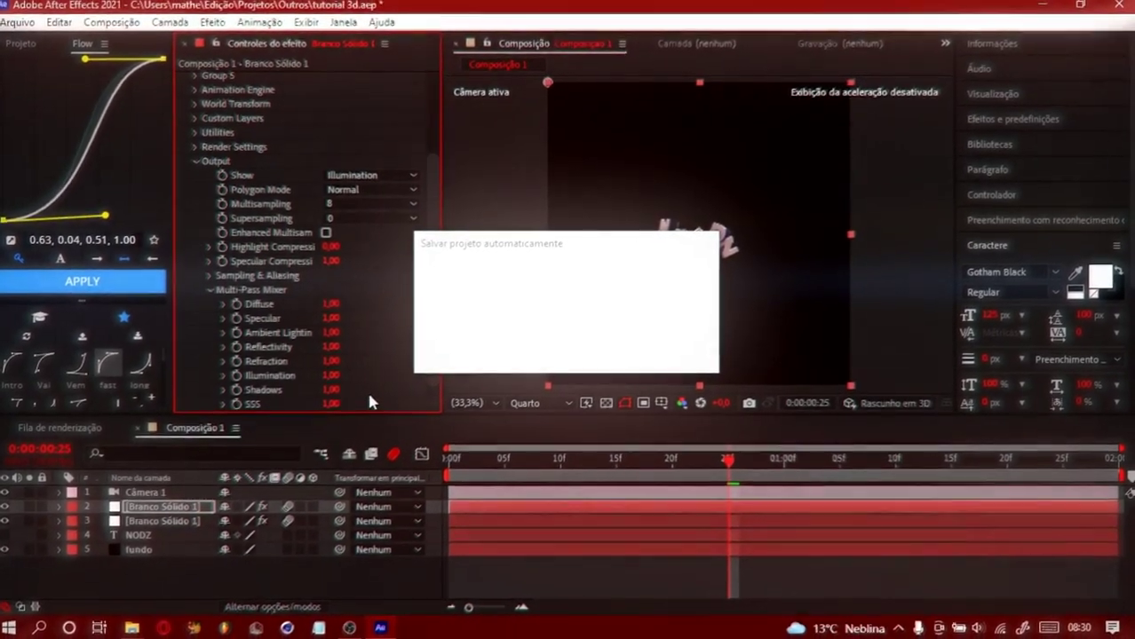
left_click(350, 629)
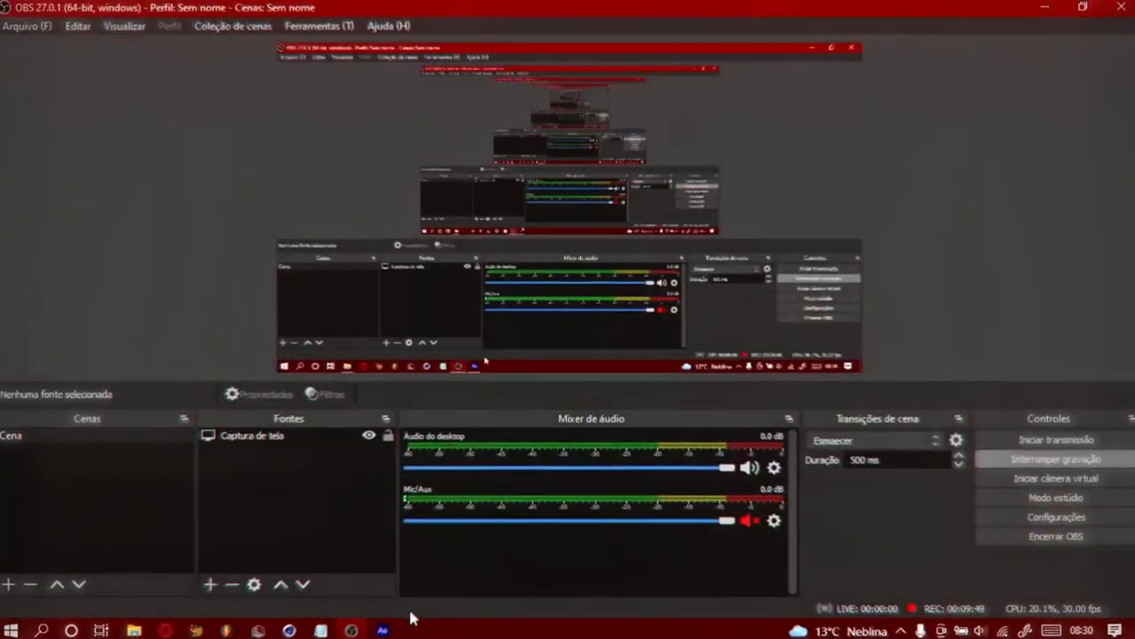
left_click(383, 628)
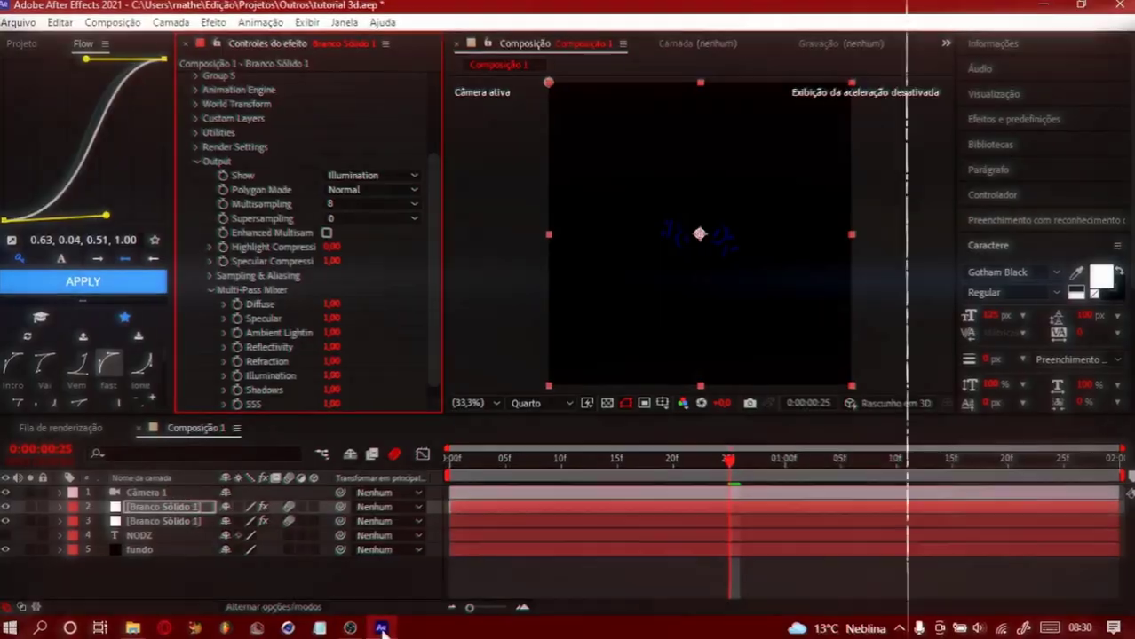
Apply the Deep Glow effect to the upper Branco Sólido 1 copy and enable its Unmult option.
key("ctrl+space")
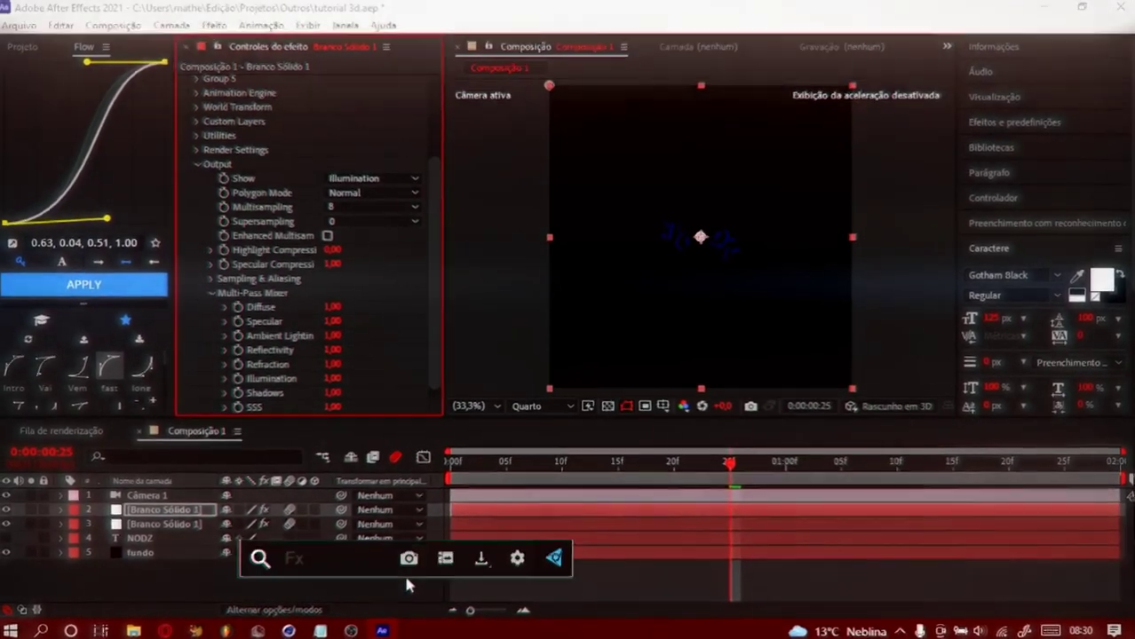
type("dee")
key("Return")
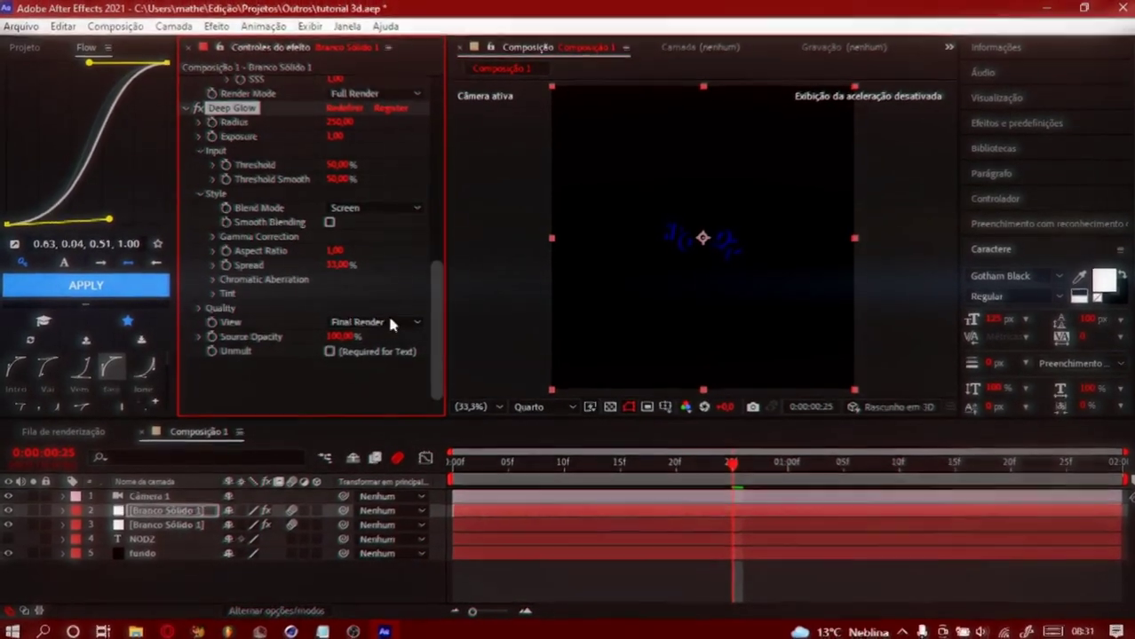
left_click(329, 351)
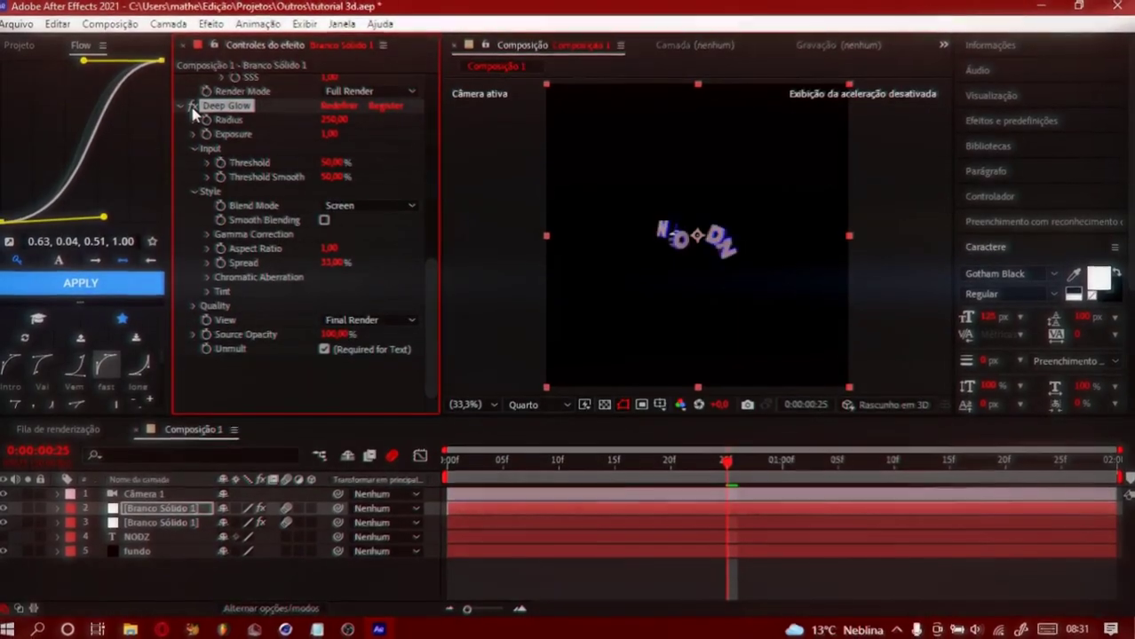
Toggle the visibility of the glowing copy to compare the text with and without the glow, leaving it shown and deselected.
left_click(7, 511)
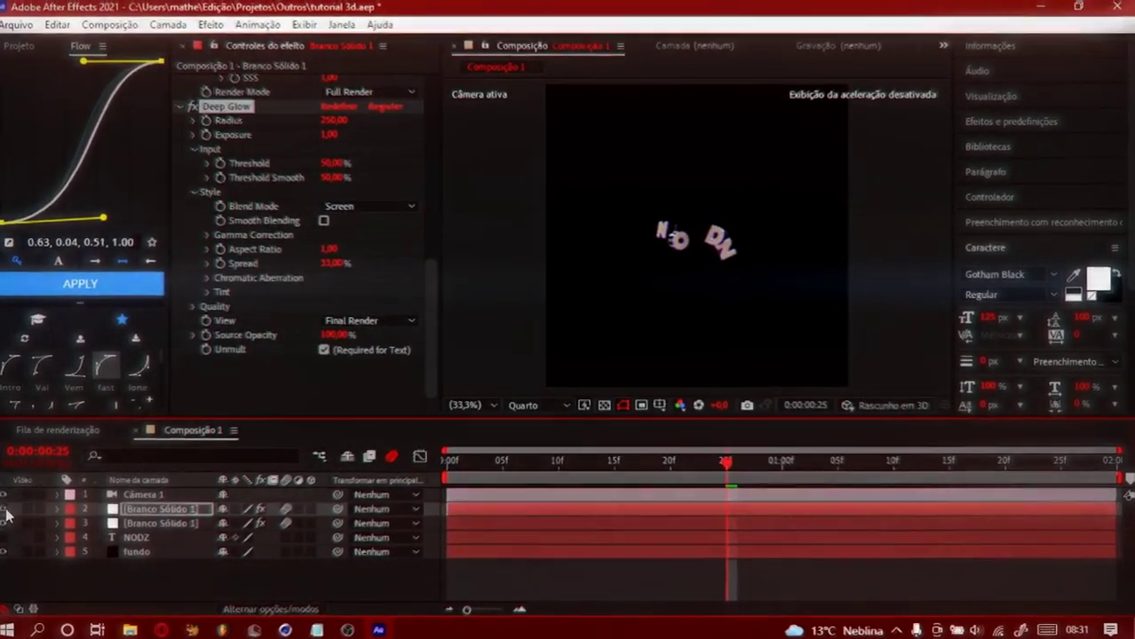
left_click(7, 511)
left_click(7, 511)
left_click(7, 511)
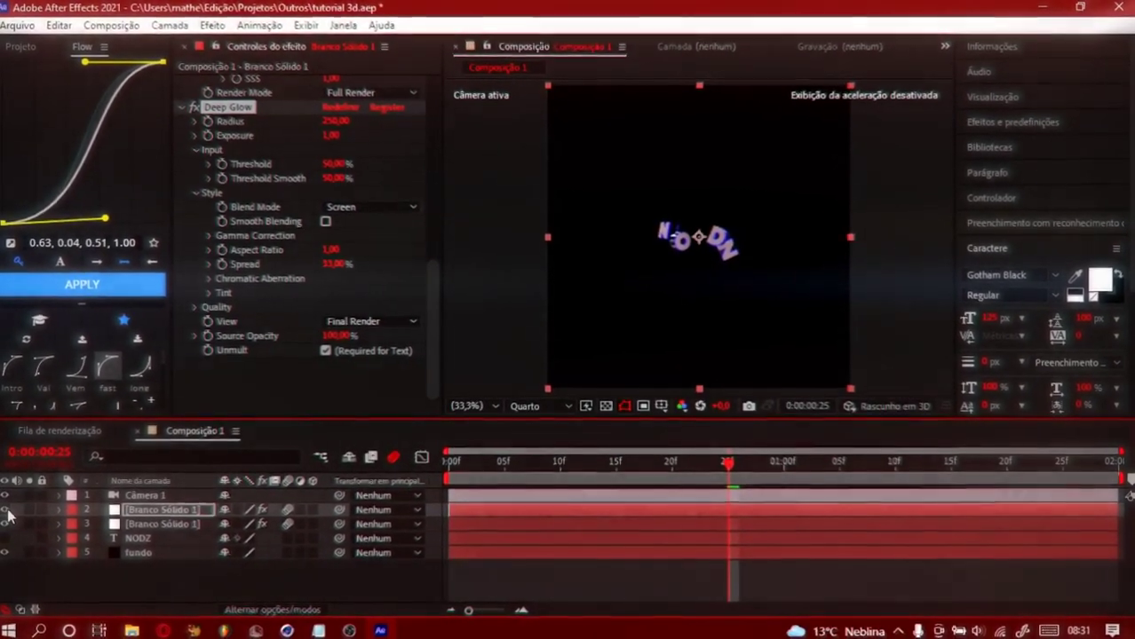
left_click(149, 581)
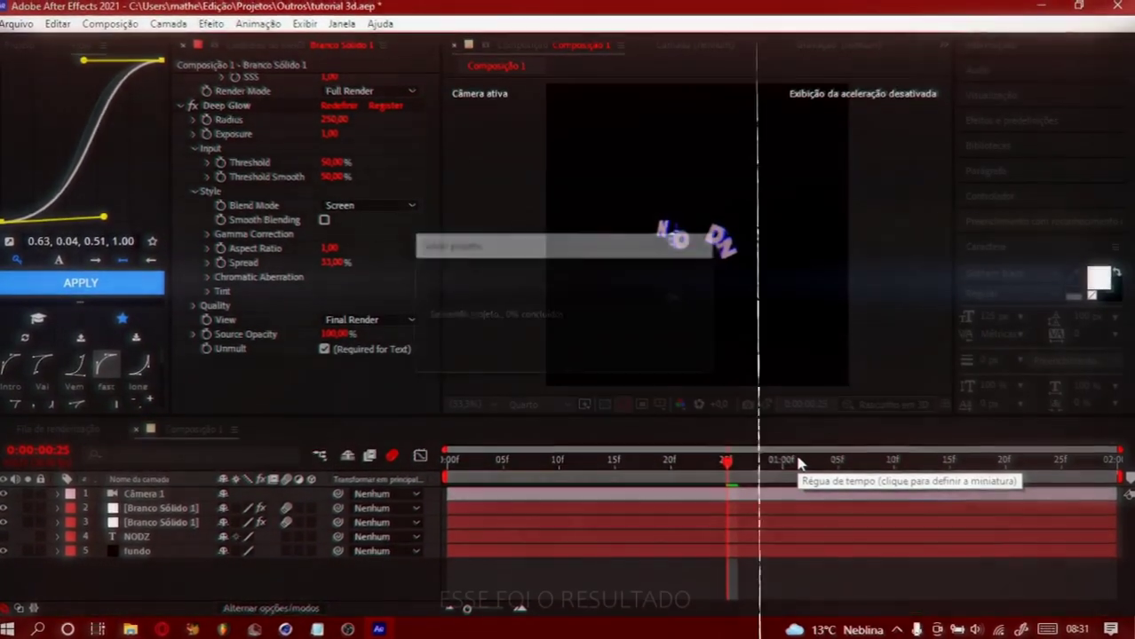
Play the composition from the first frame to preview the finished text animation.
left_click(354, 631)
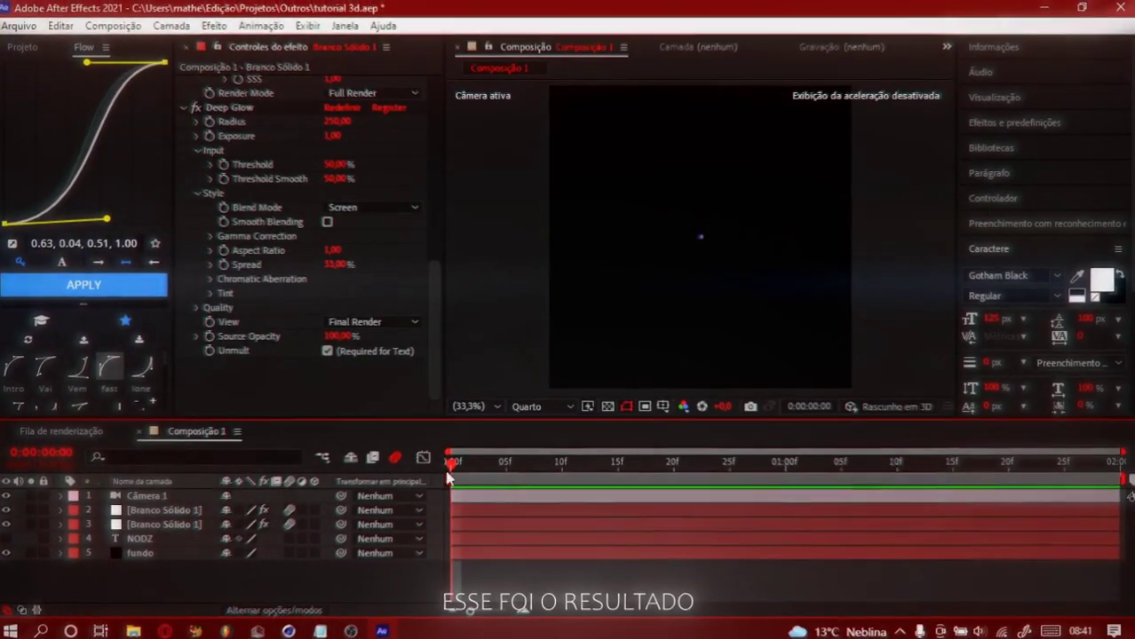
key("space")
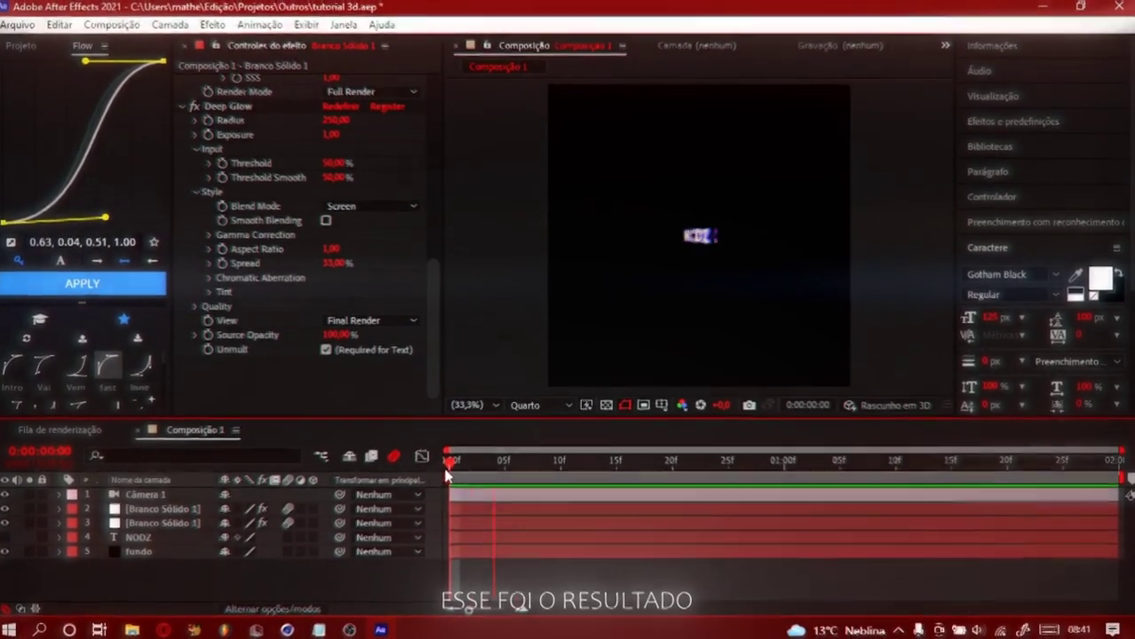